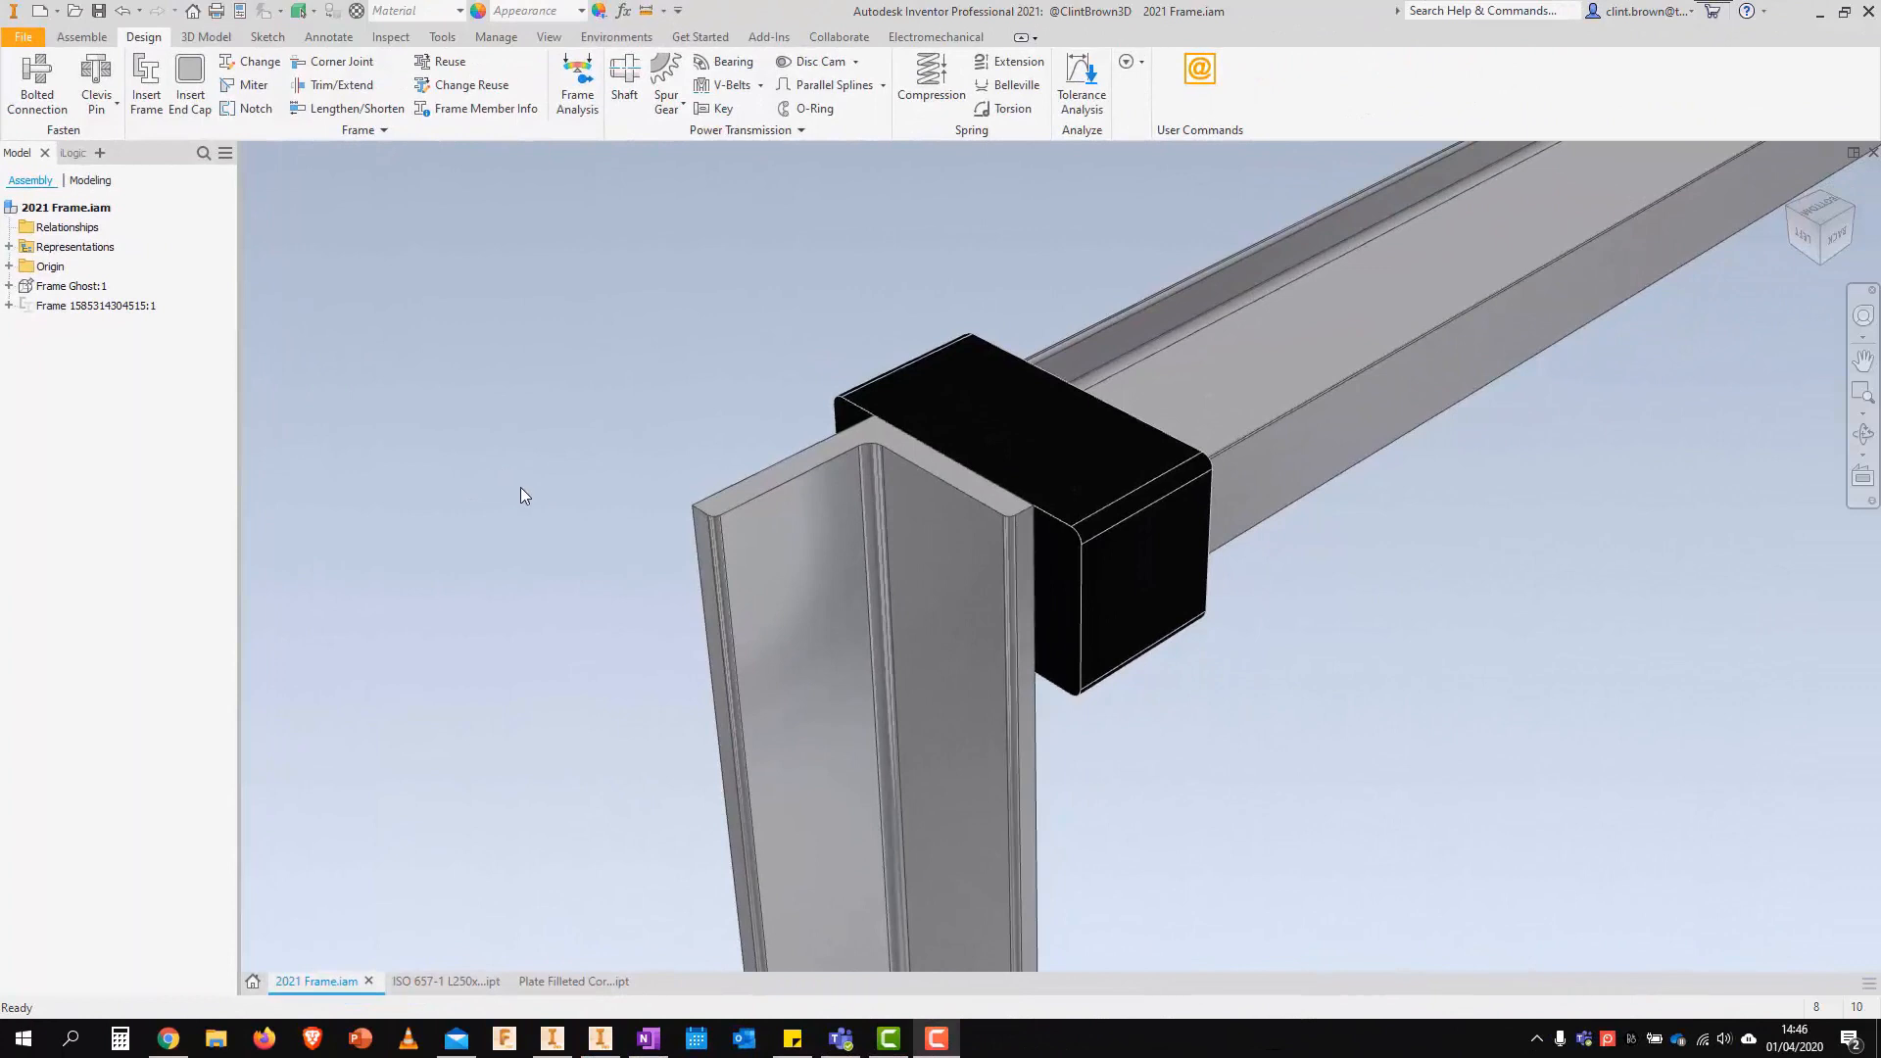
Start a bolted connection with linear placement, using the inner face of the angle section's flange as the start plane
left_click(38, 80)
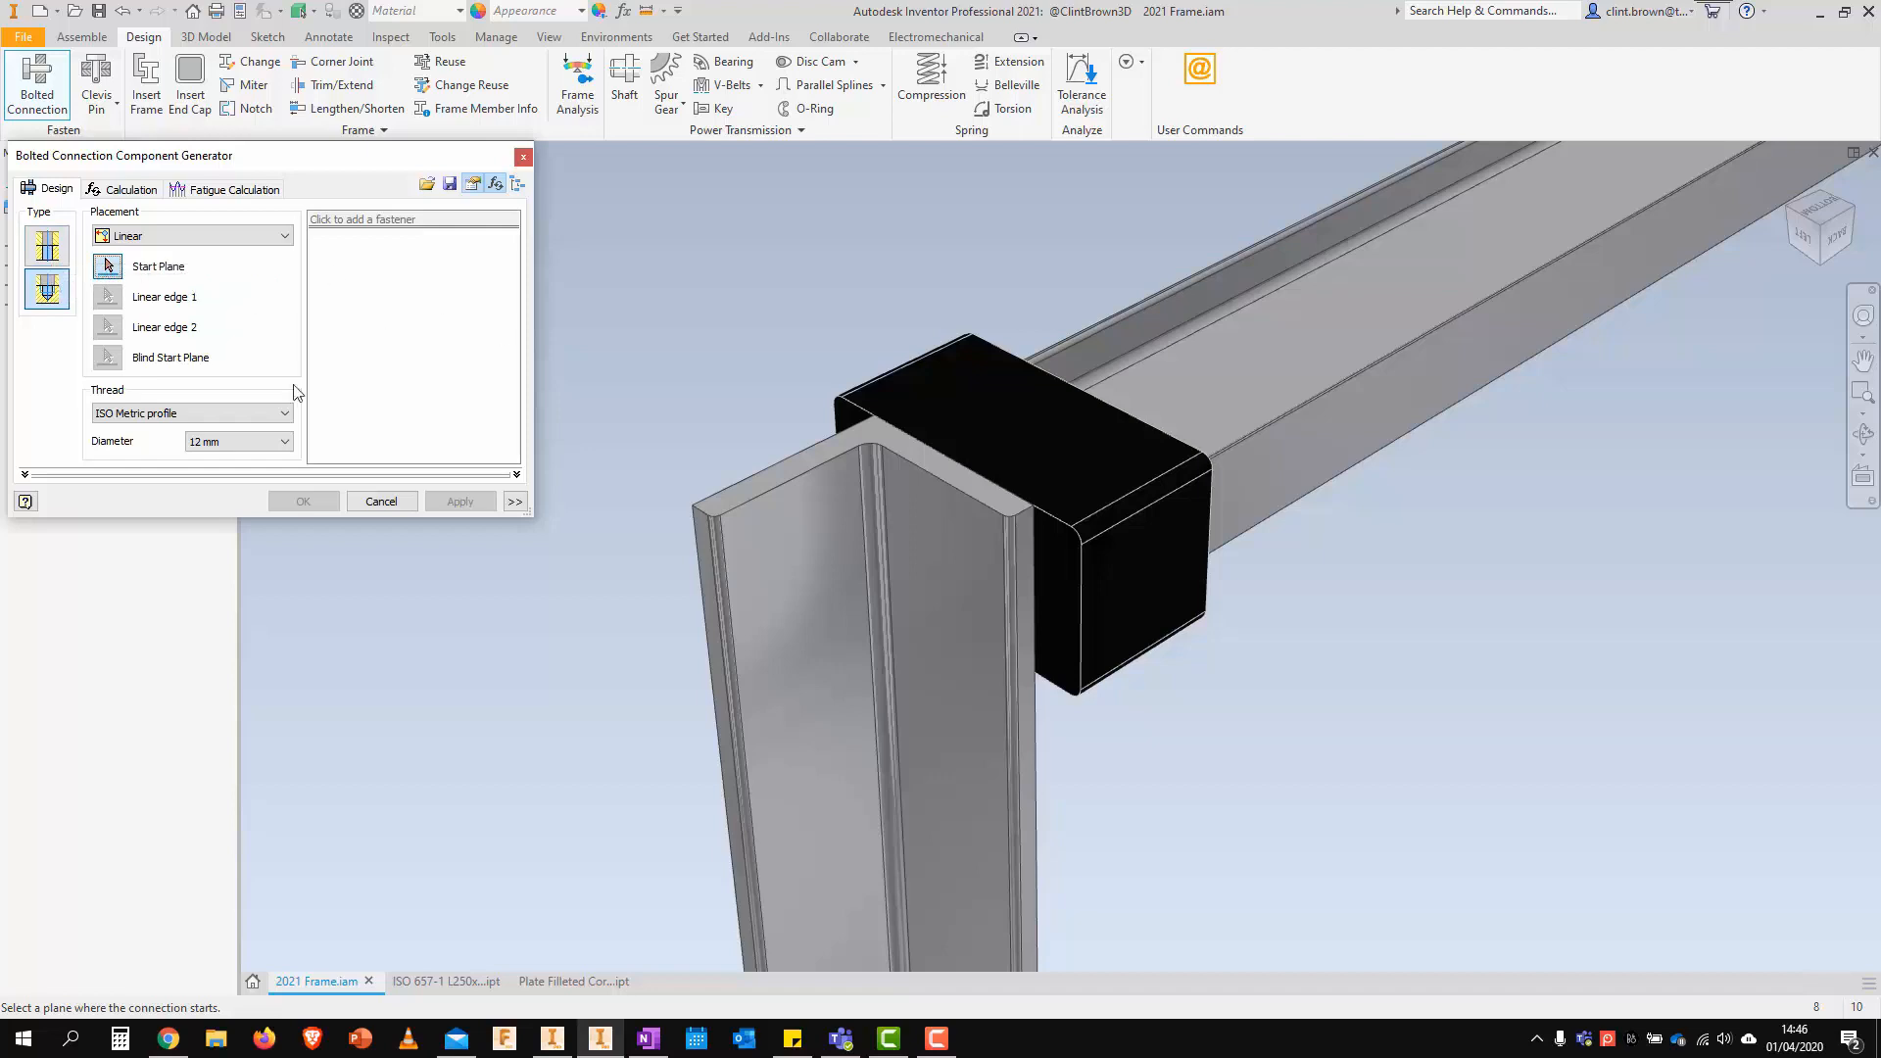
left_click(276, 238)
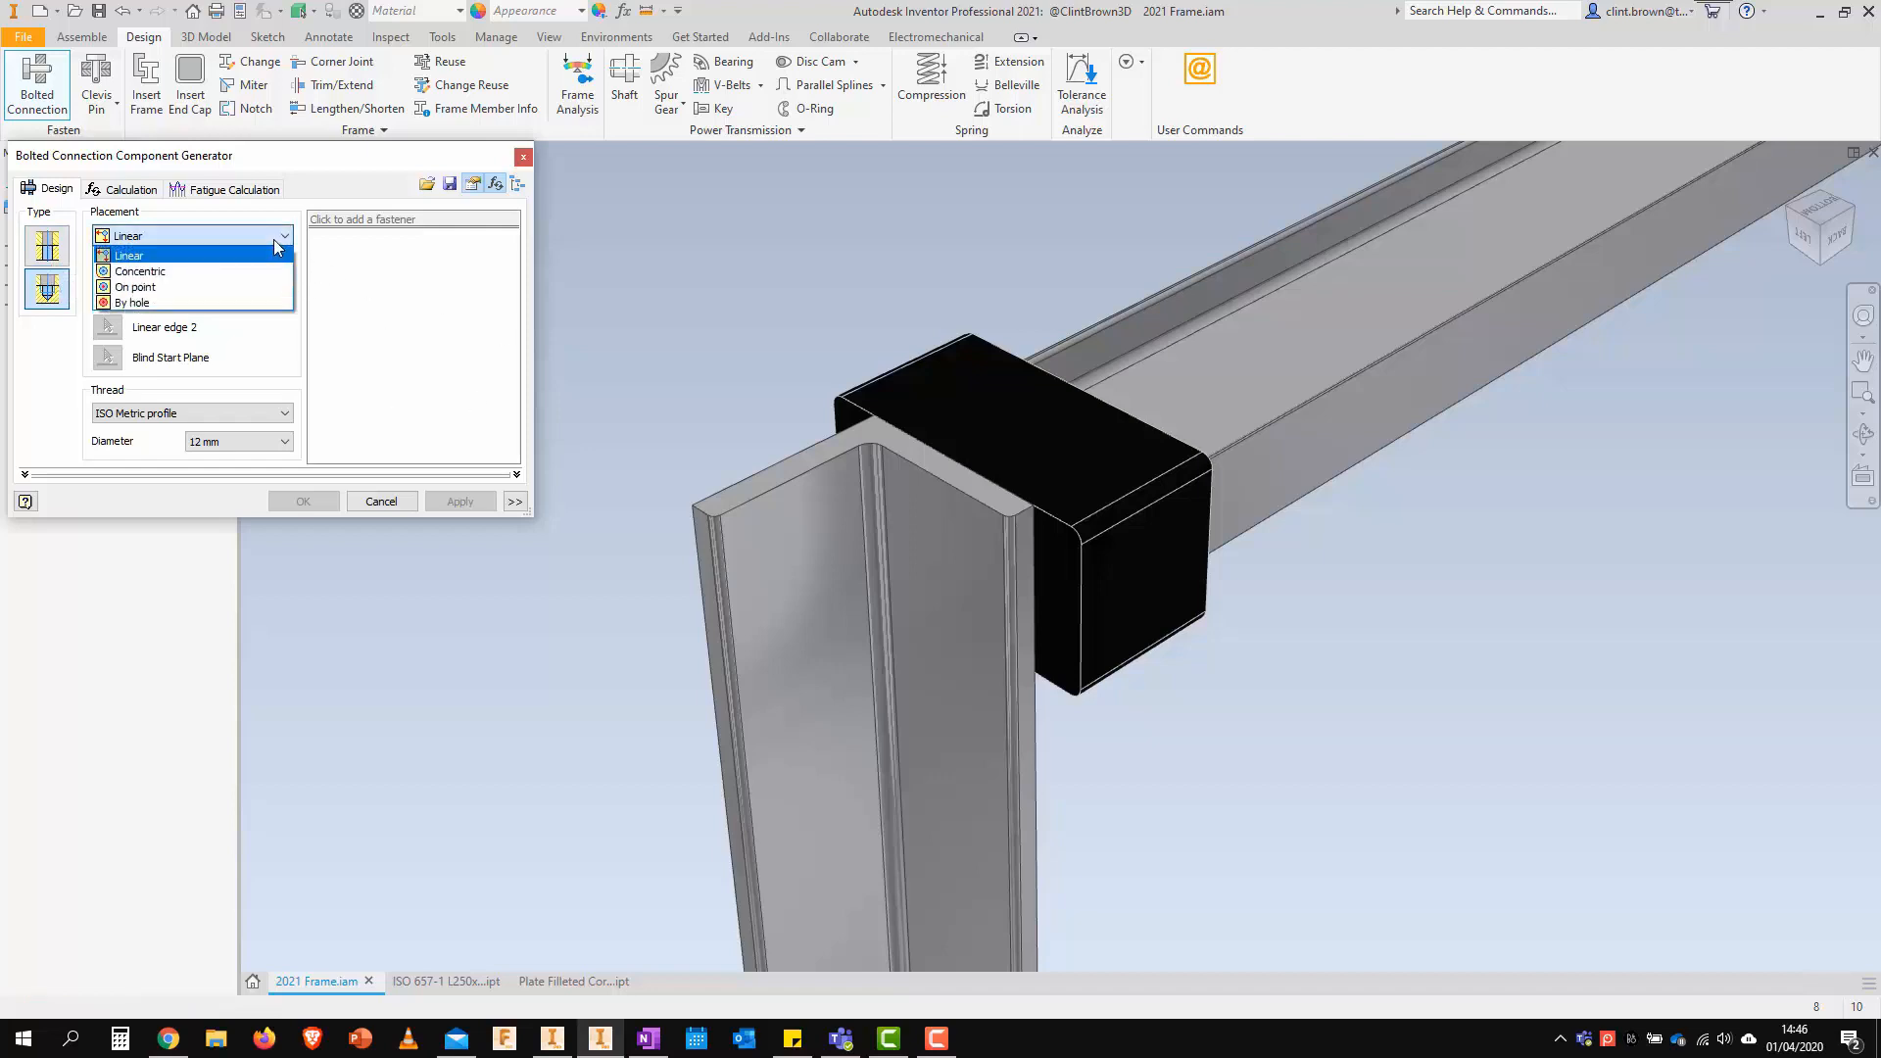
left_click(177, 257)
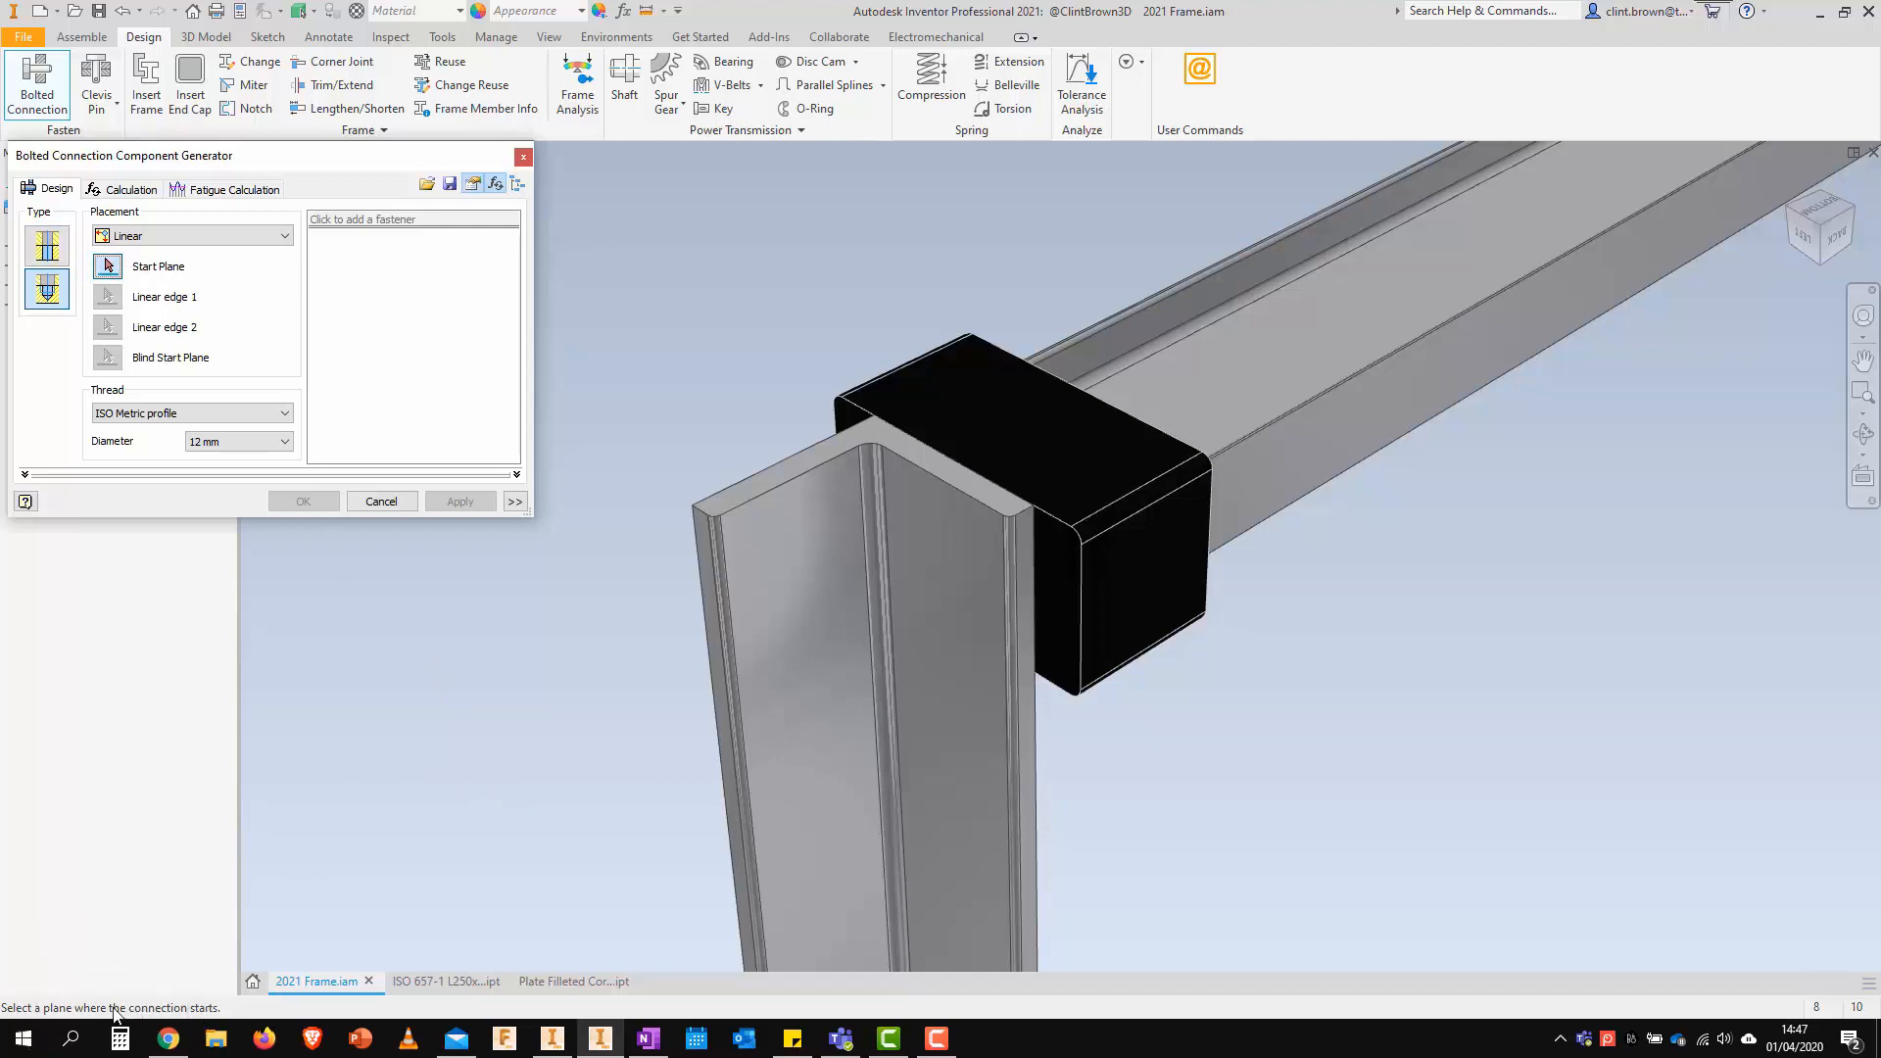
left_click(926, 514)
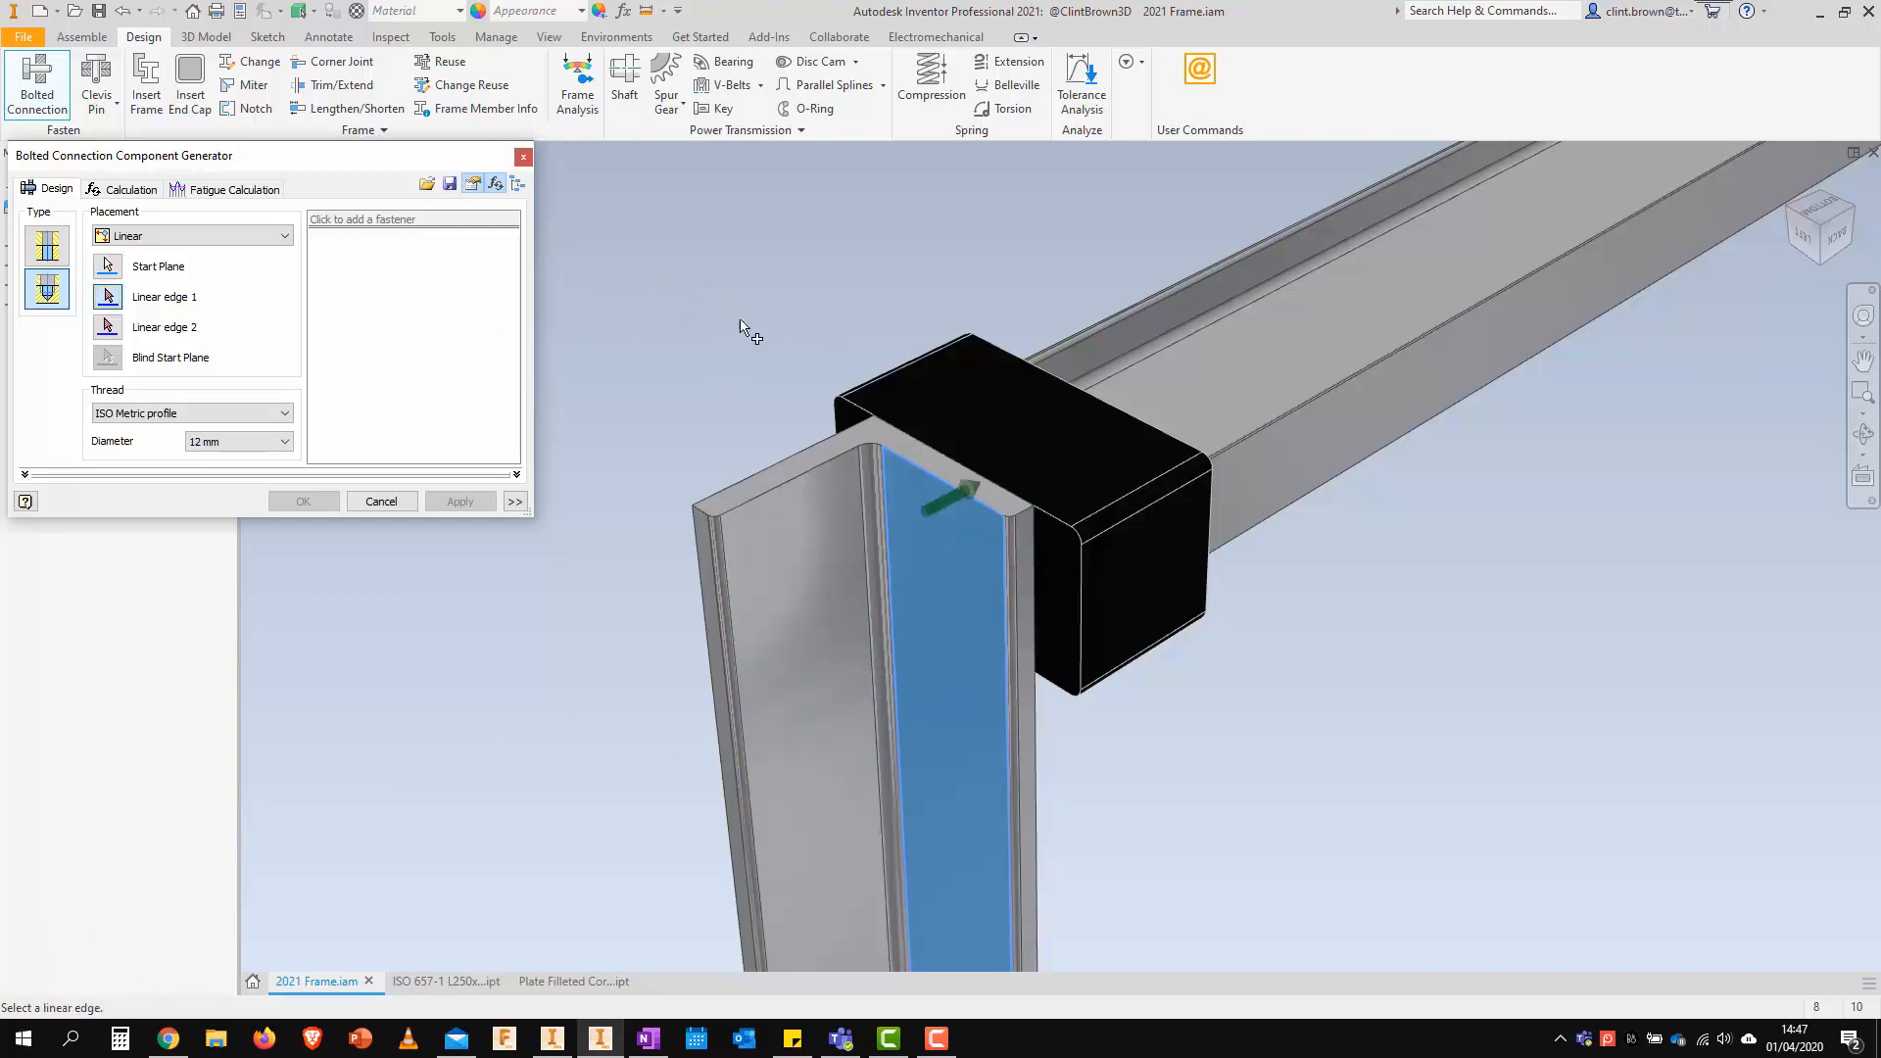
Position the bolt 30 mm from the flange's top edge and 30 mm from the angle's inner vertical edge
left_click(914, 477)
type("30")
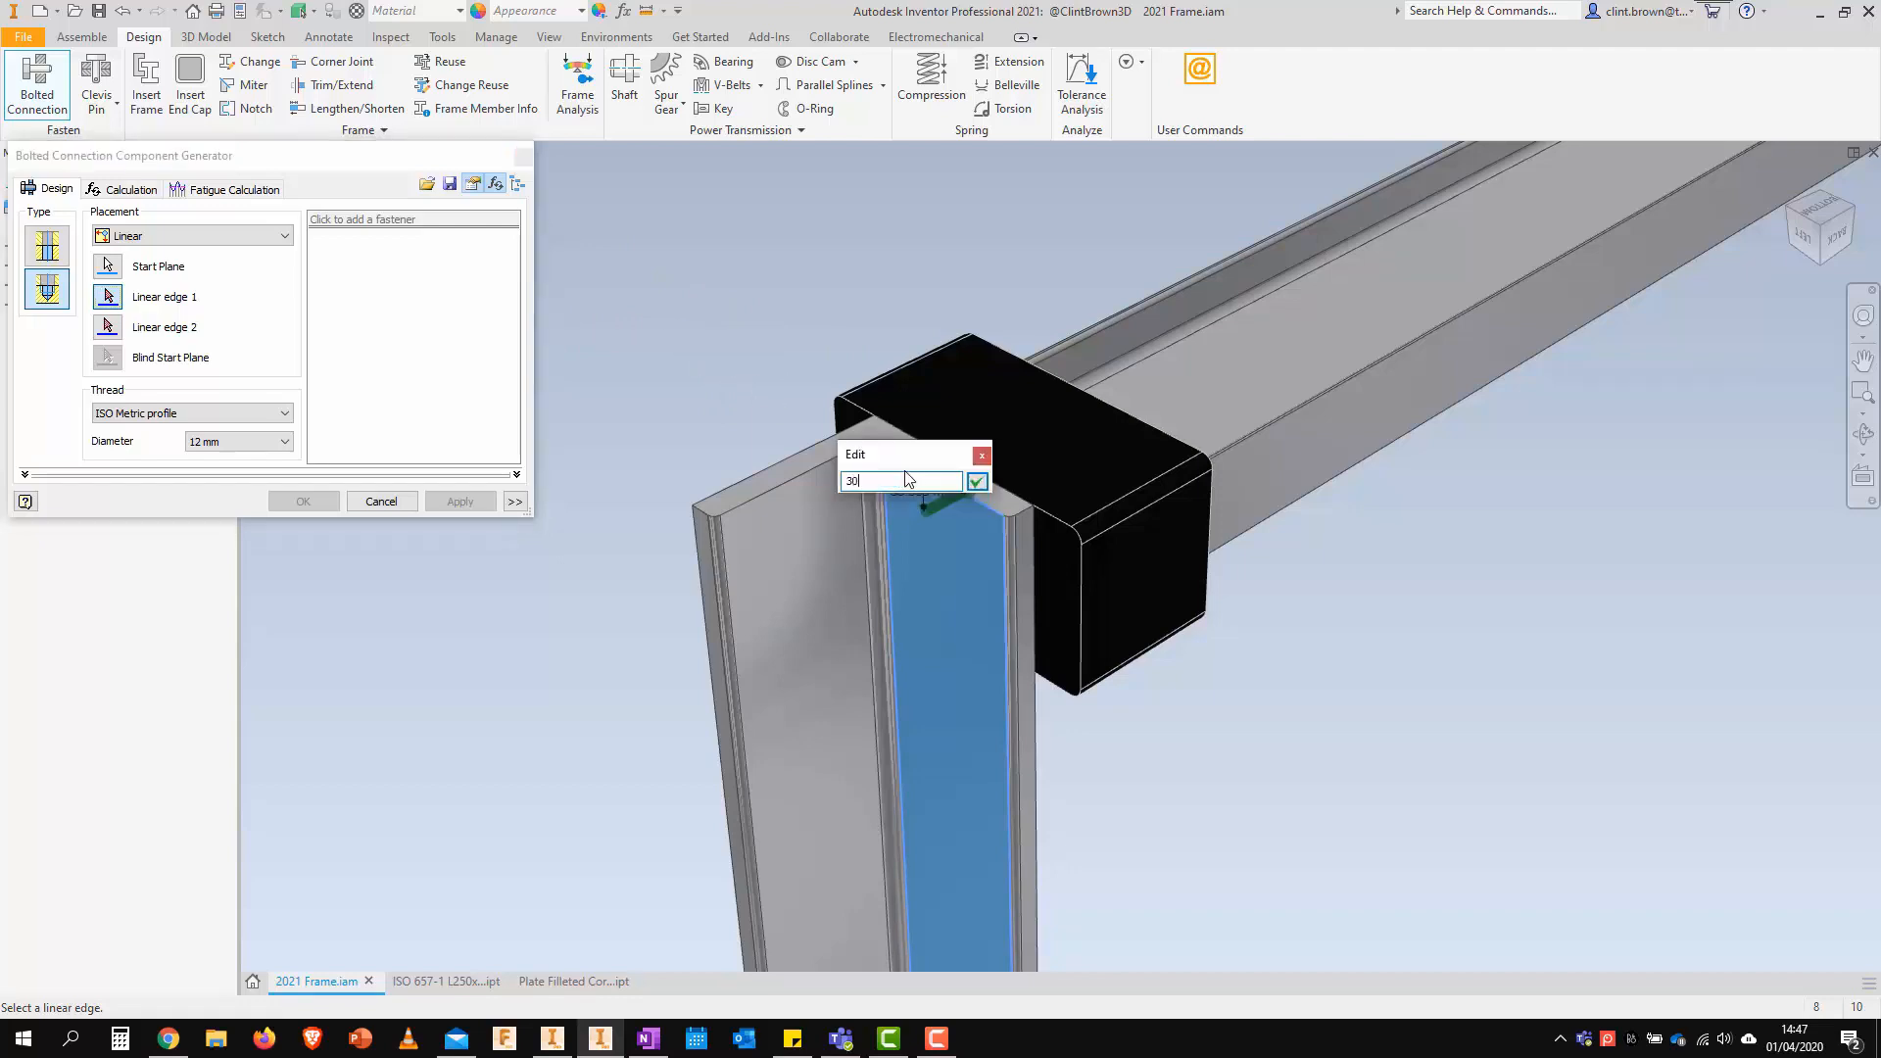
key("Return")
left_click(860, 473)
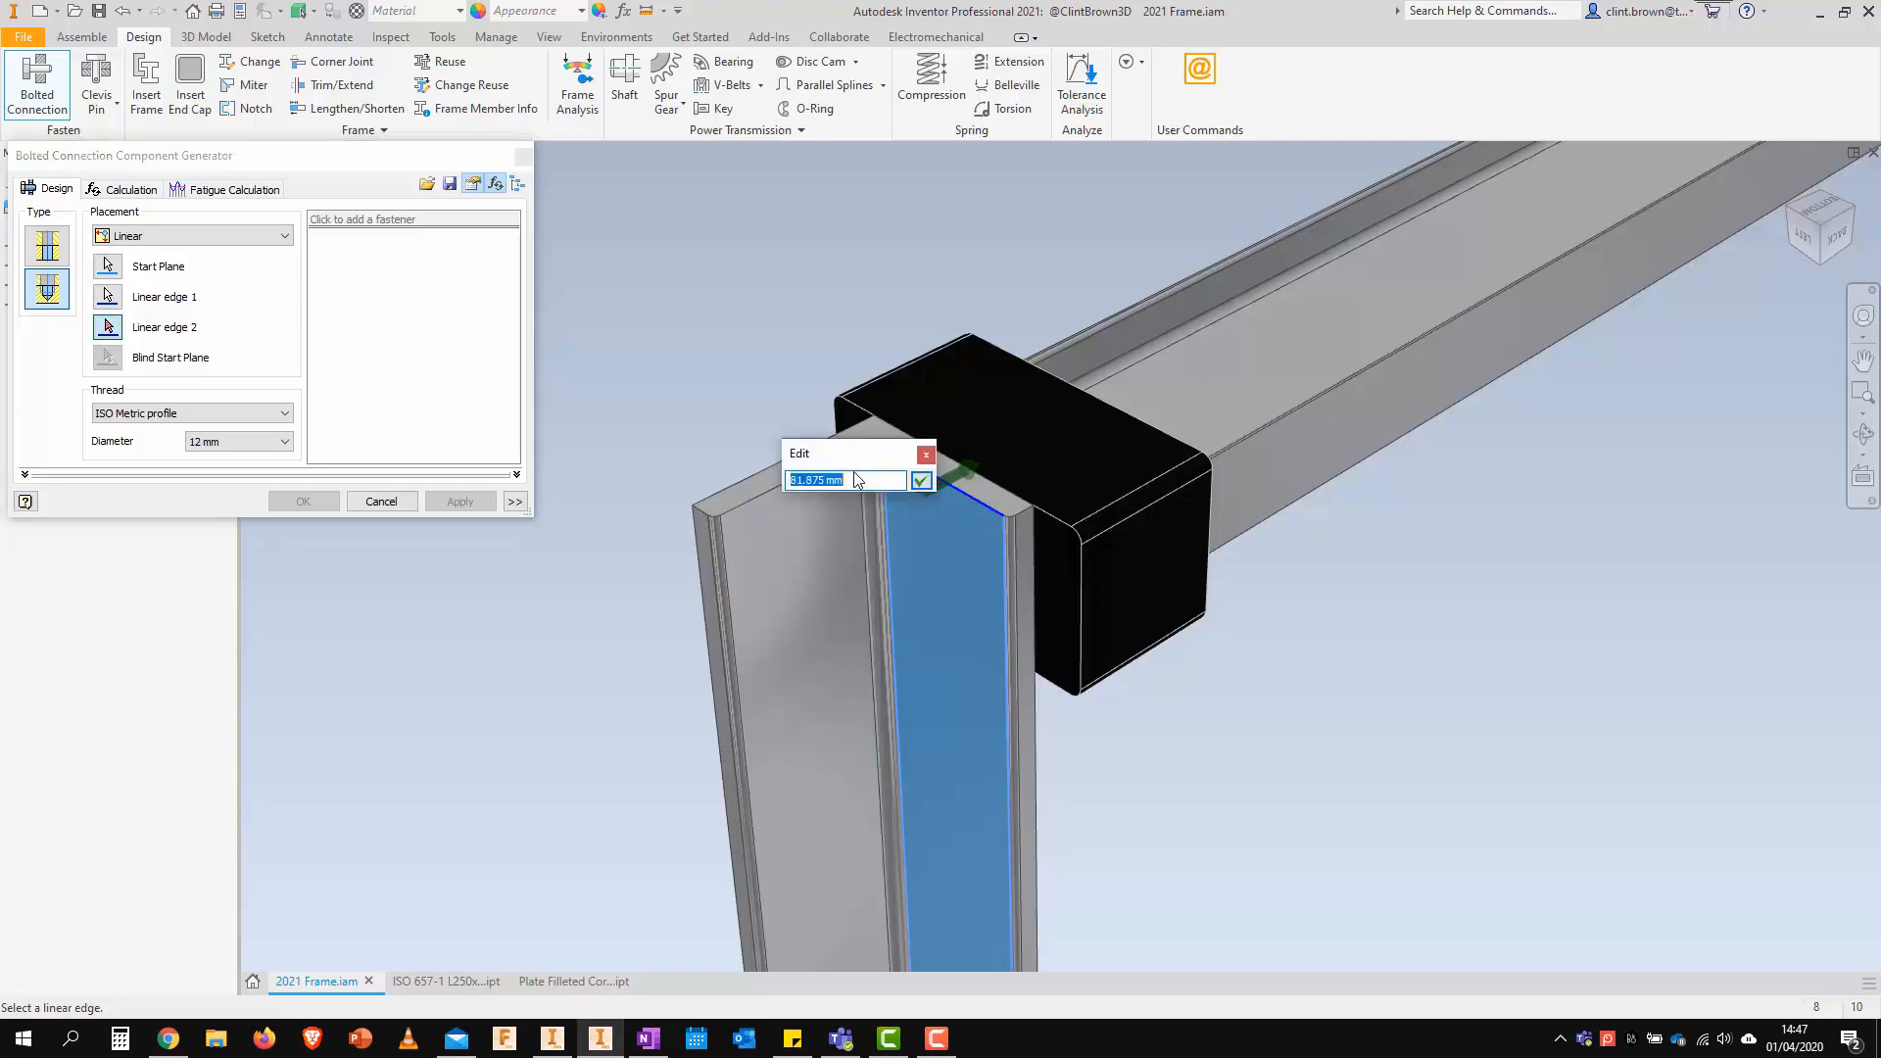
type("30")
key("Return")
Set the black plate's face against the angle as the blind start plane and view the connection side-on
scroll(637, 323, "down", 5)
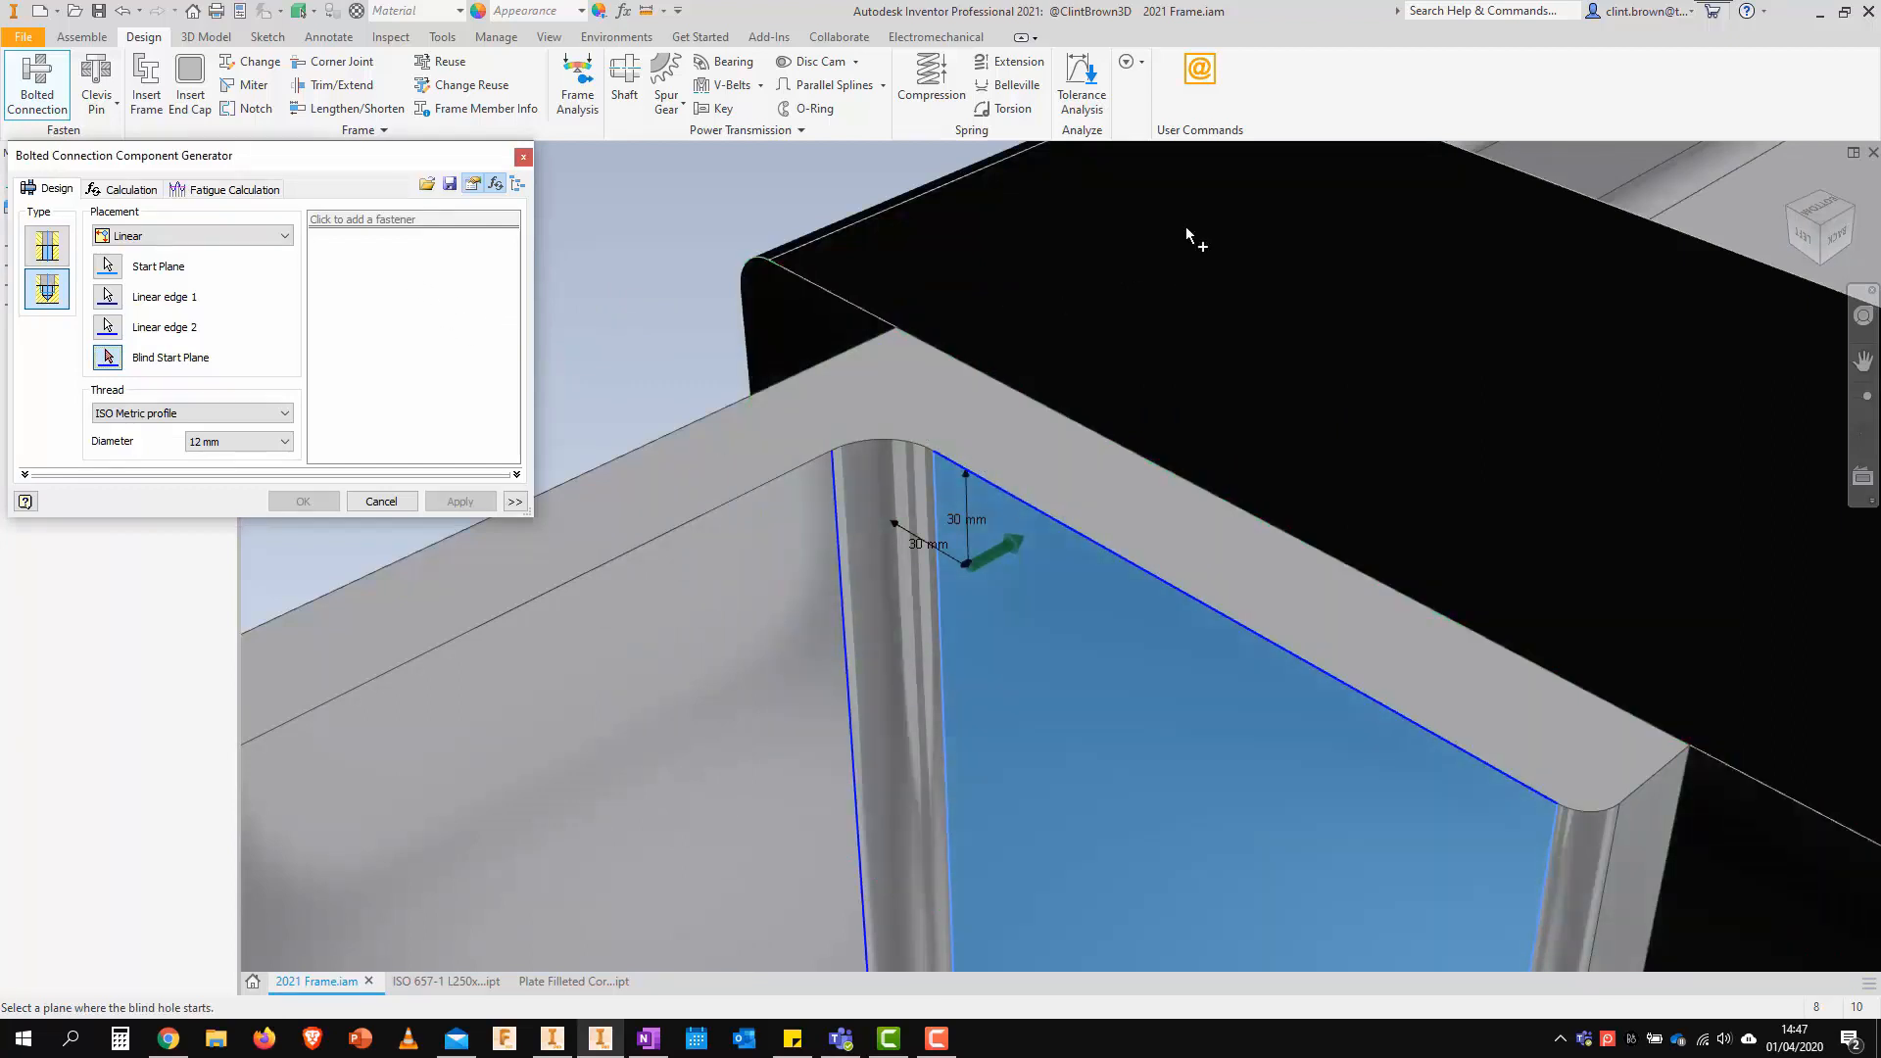
left_click(825, 331)
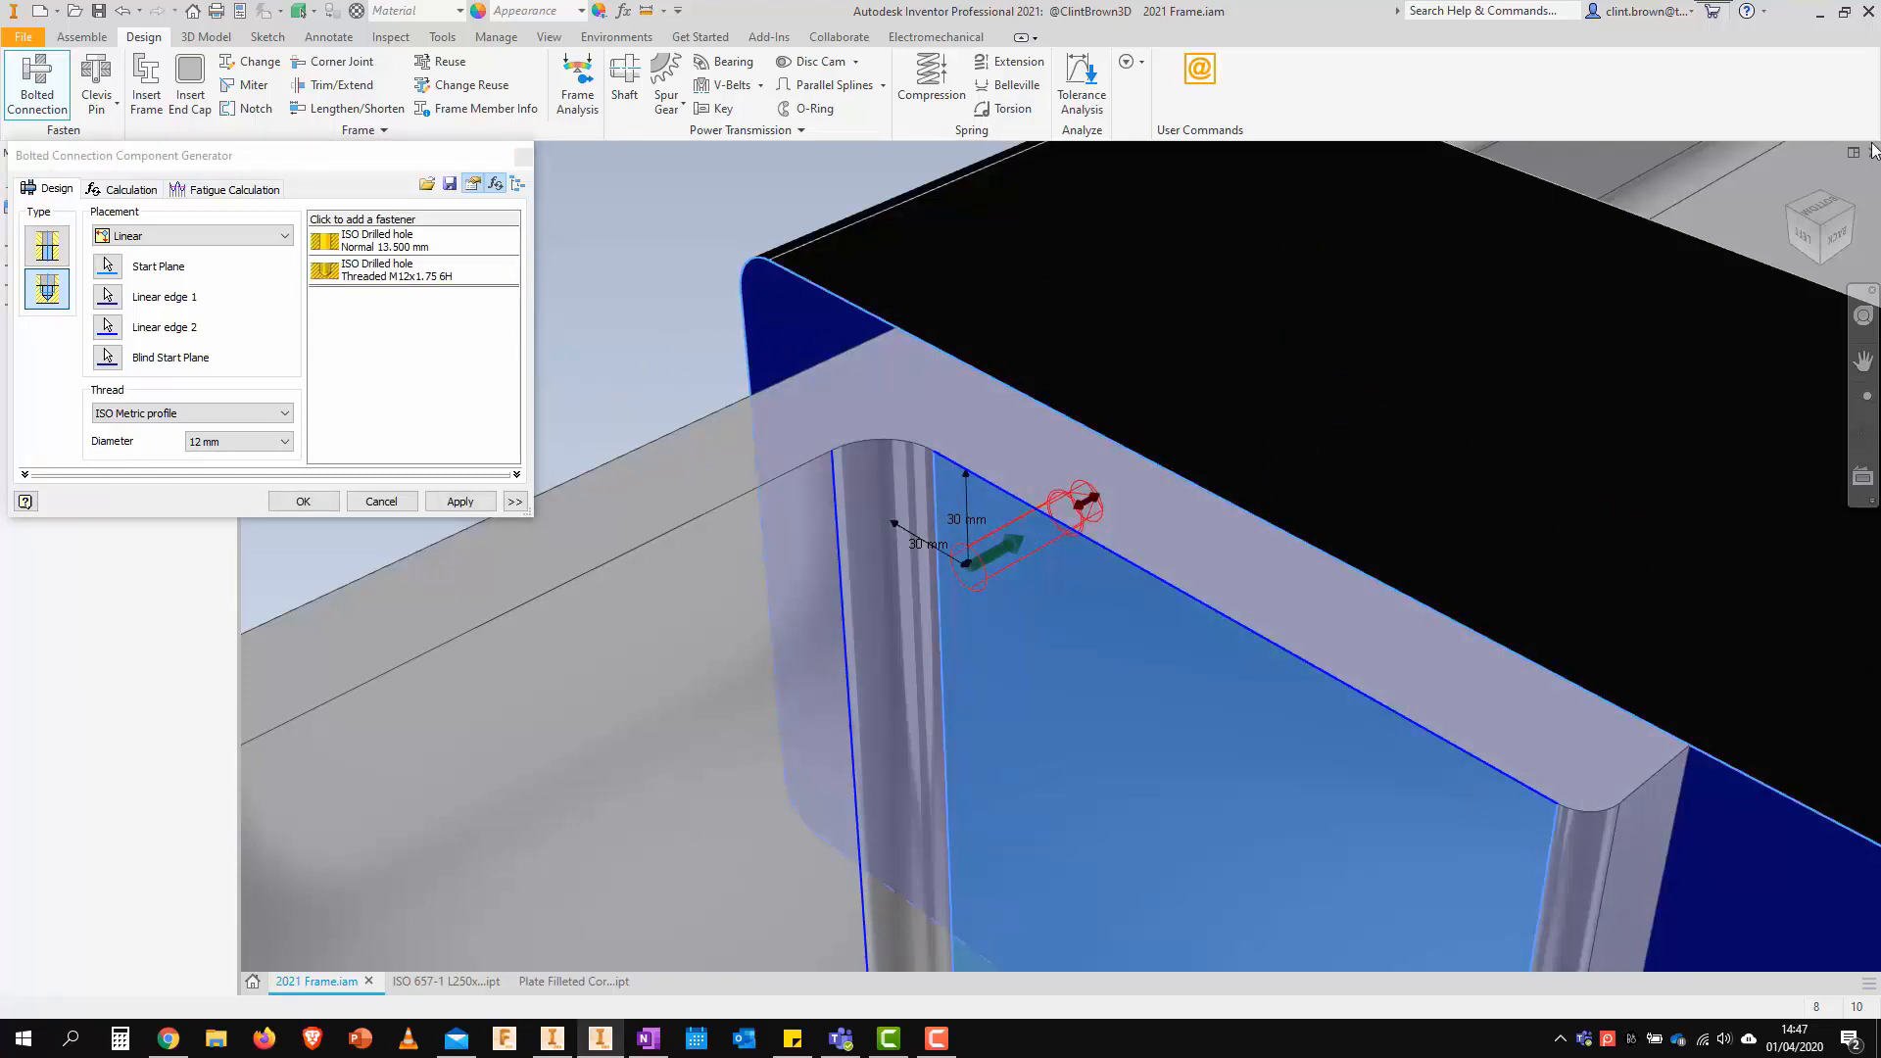
left_click(1819, 223)
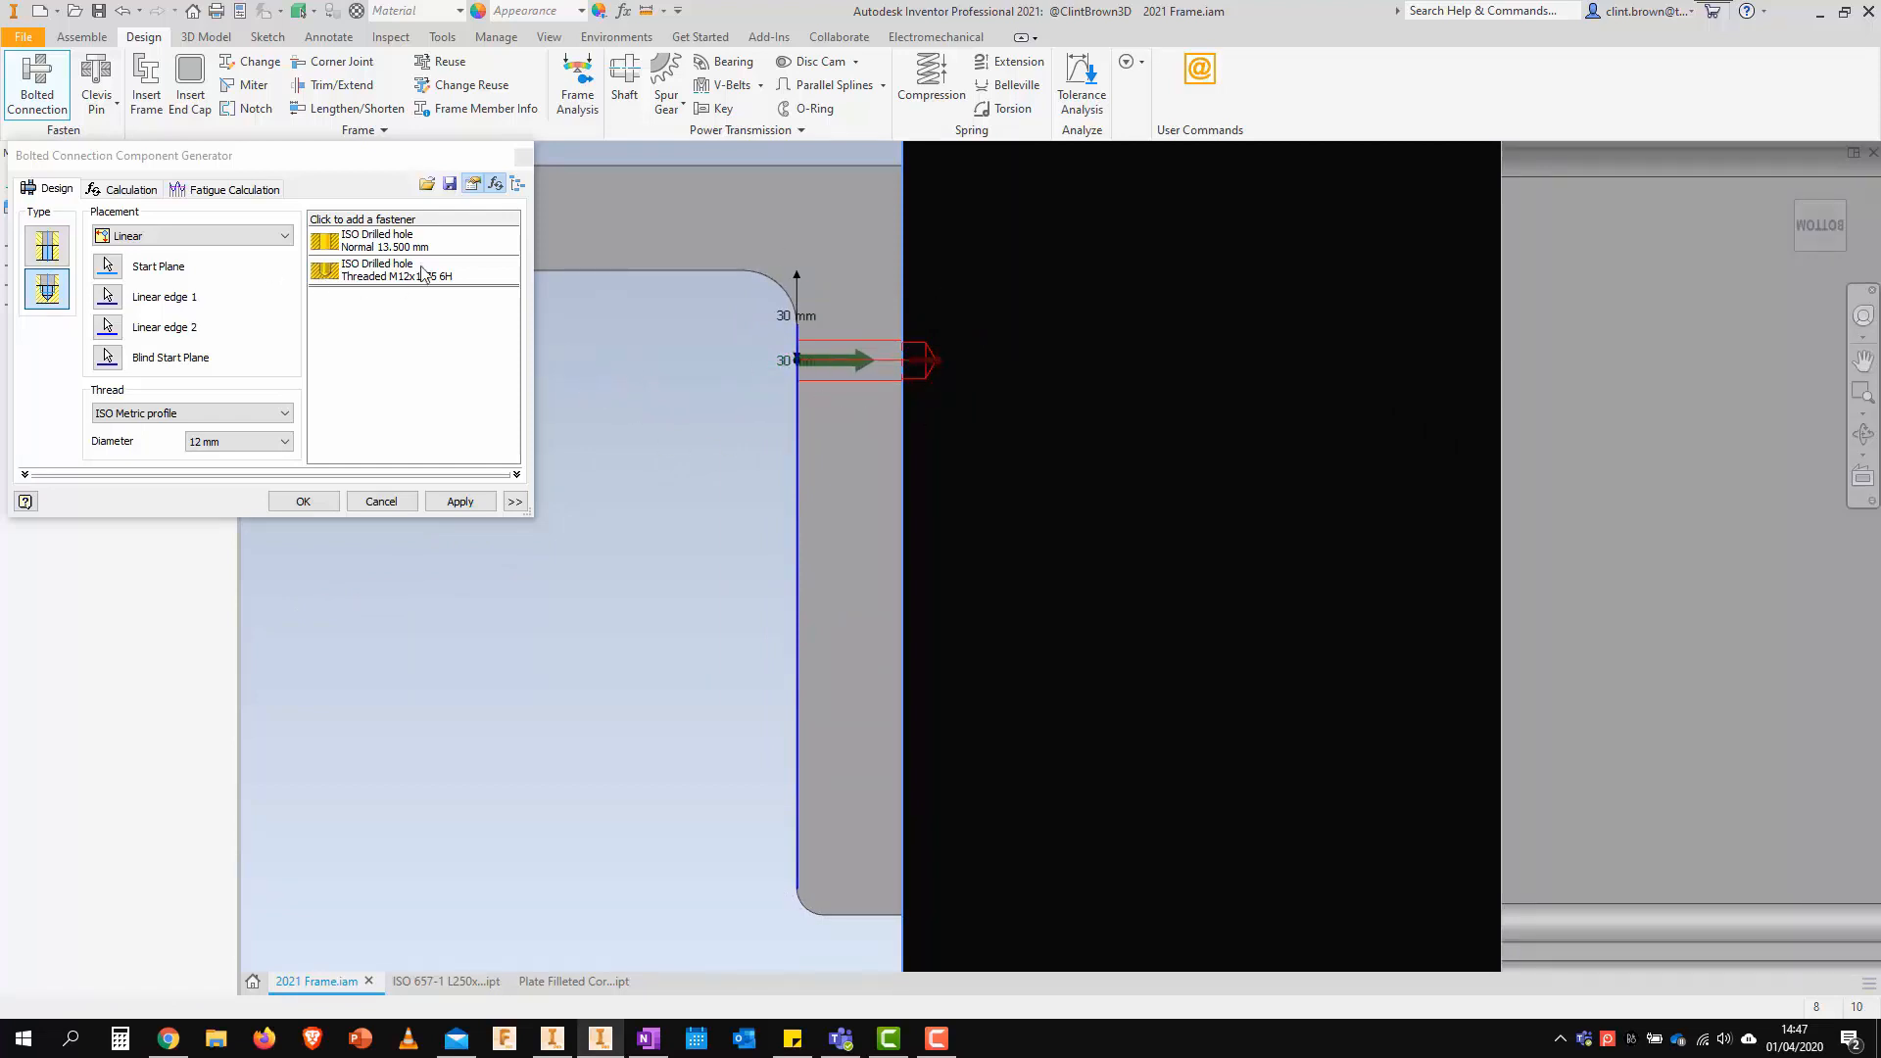
Try thread diameters of 20 mm and 10 mm with the ISO Metric profile, and return the diameter to 12 mm
left_click(240, 442)
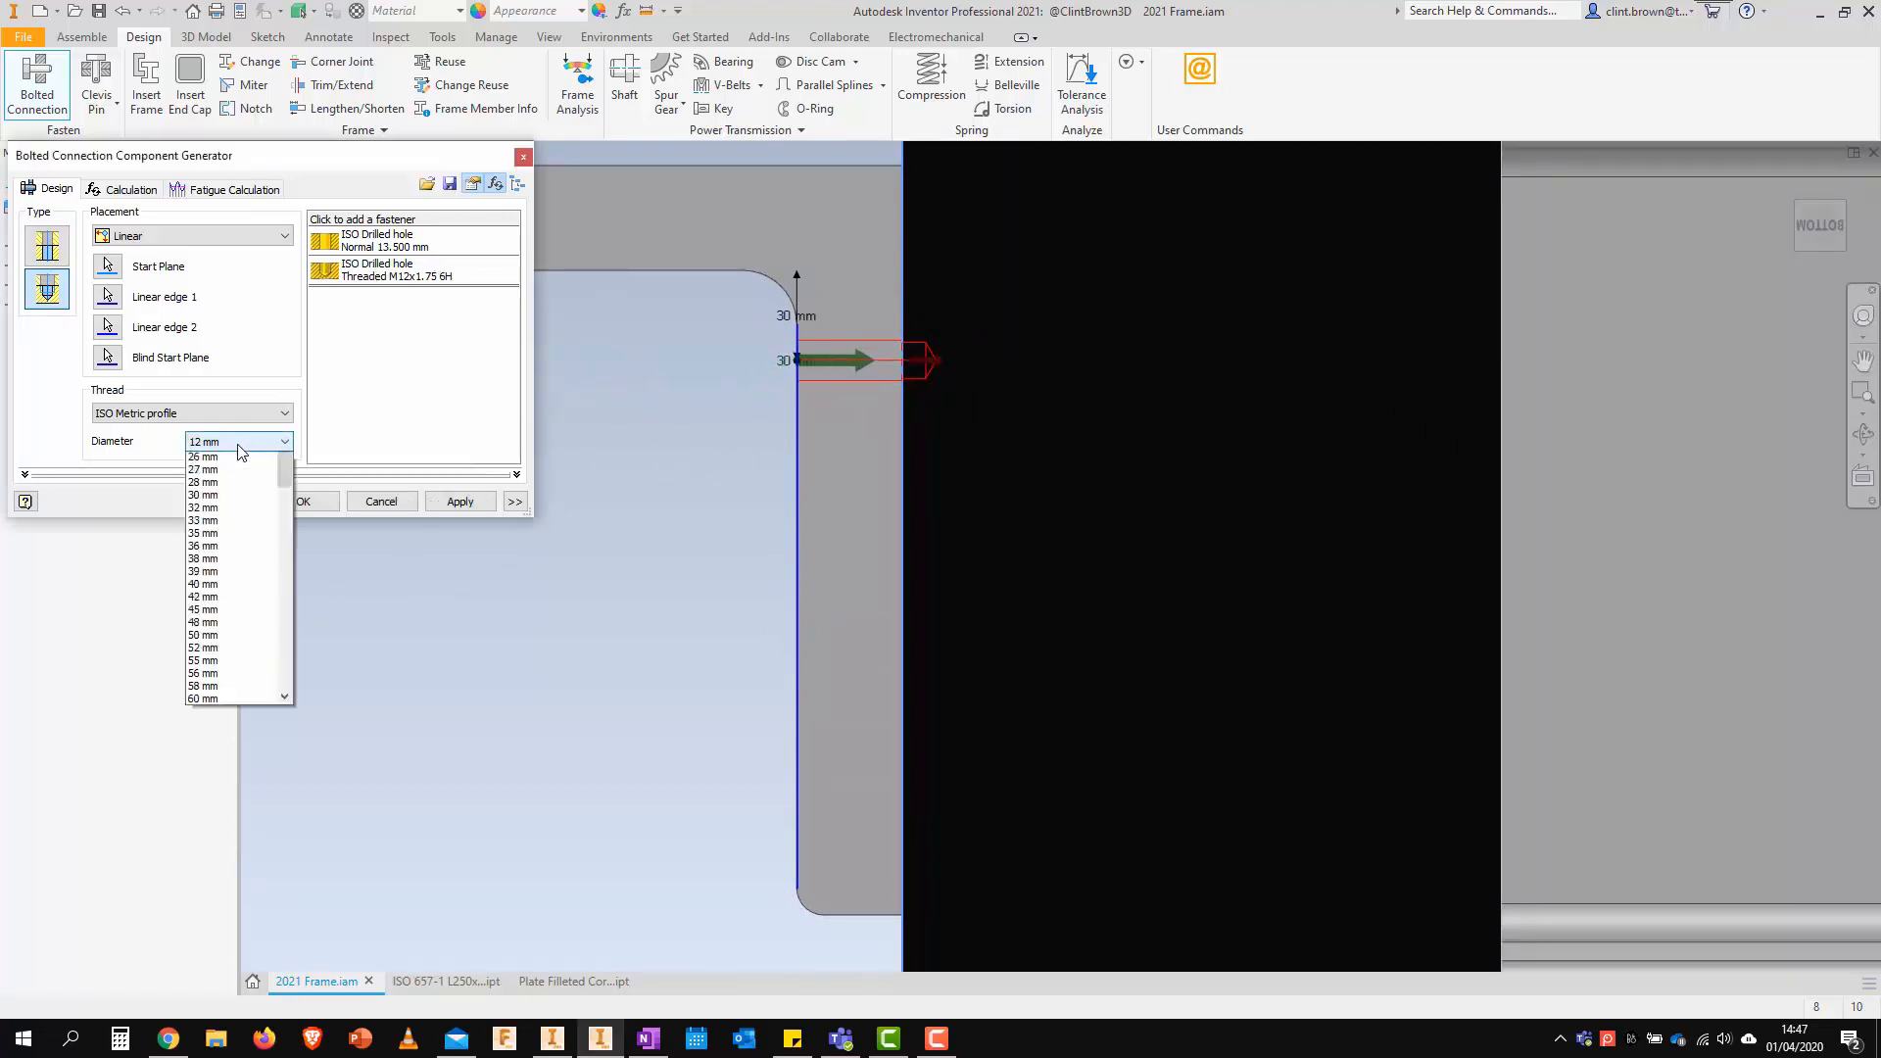
left_click(235, 536)
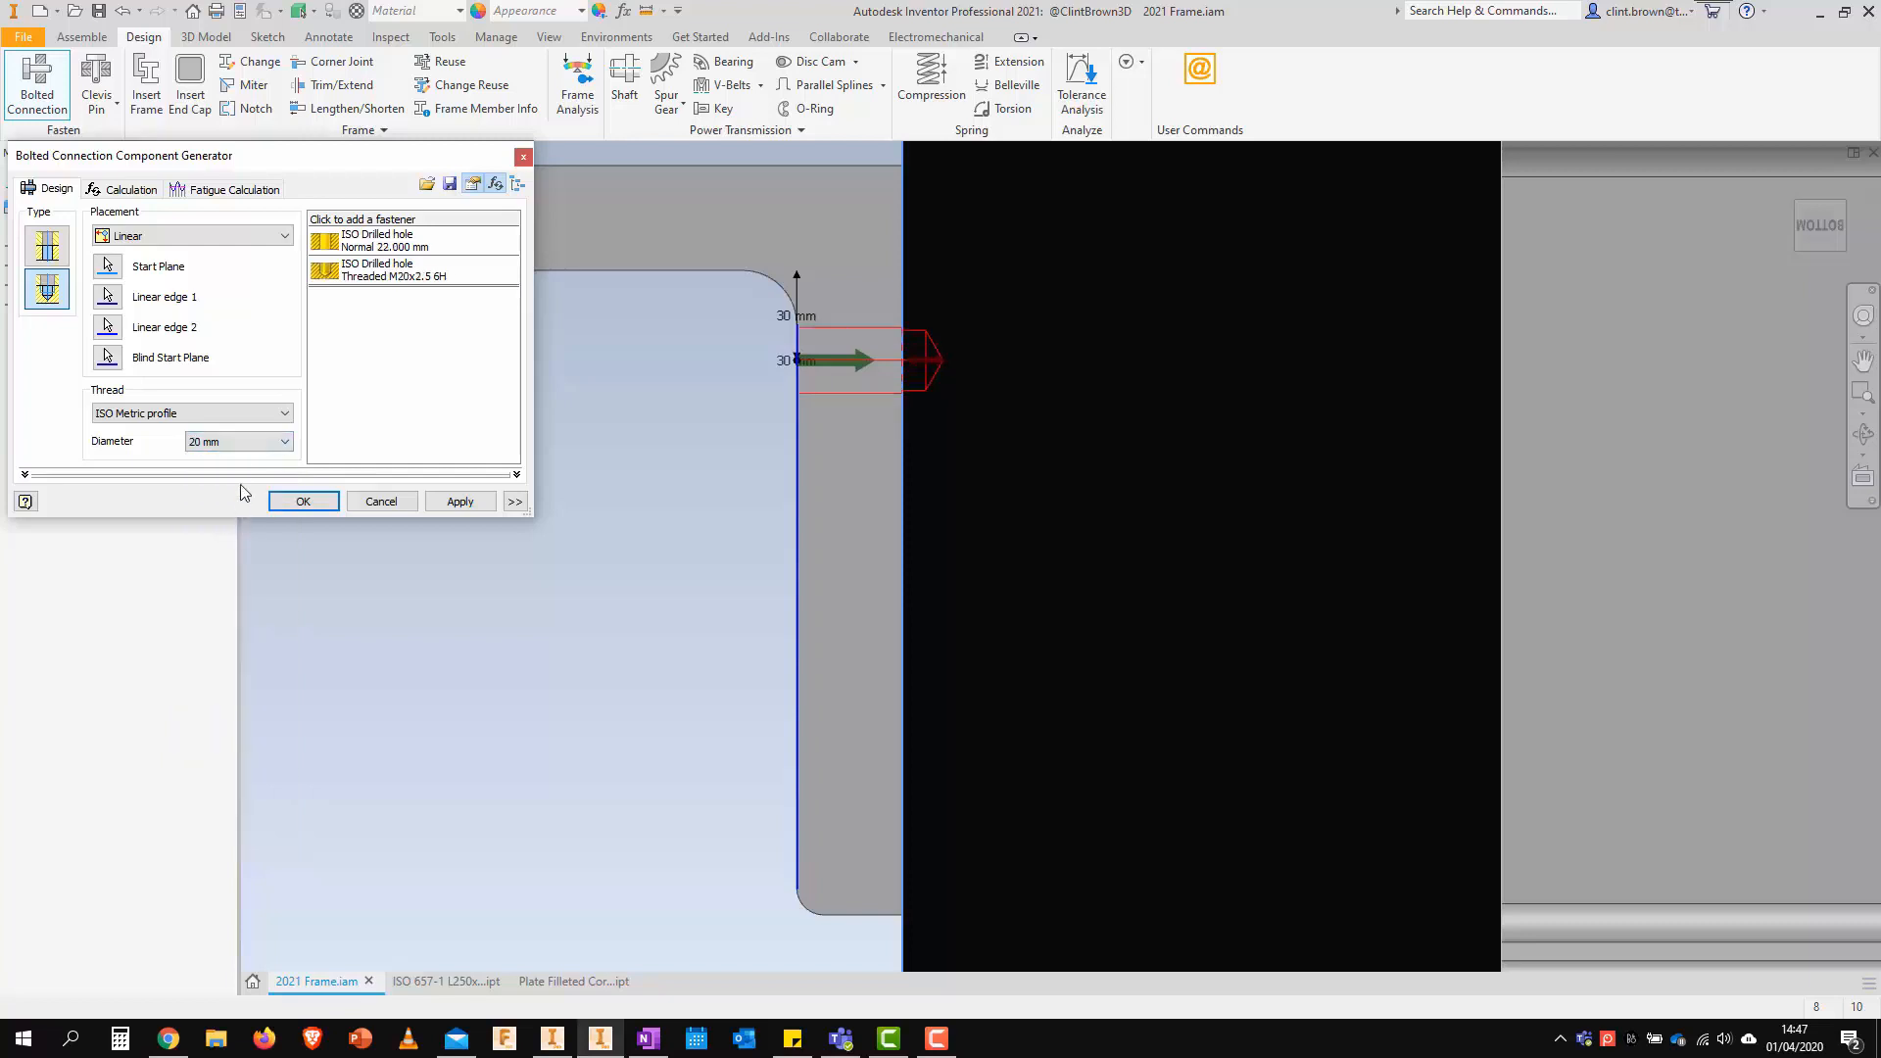
left_click(240, 443)
scroll(235, 514, "up", 2)
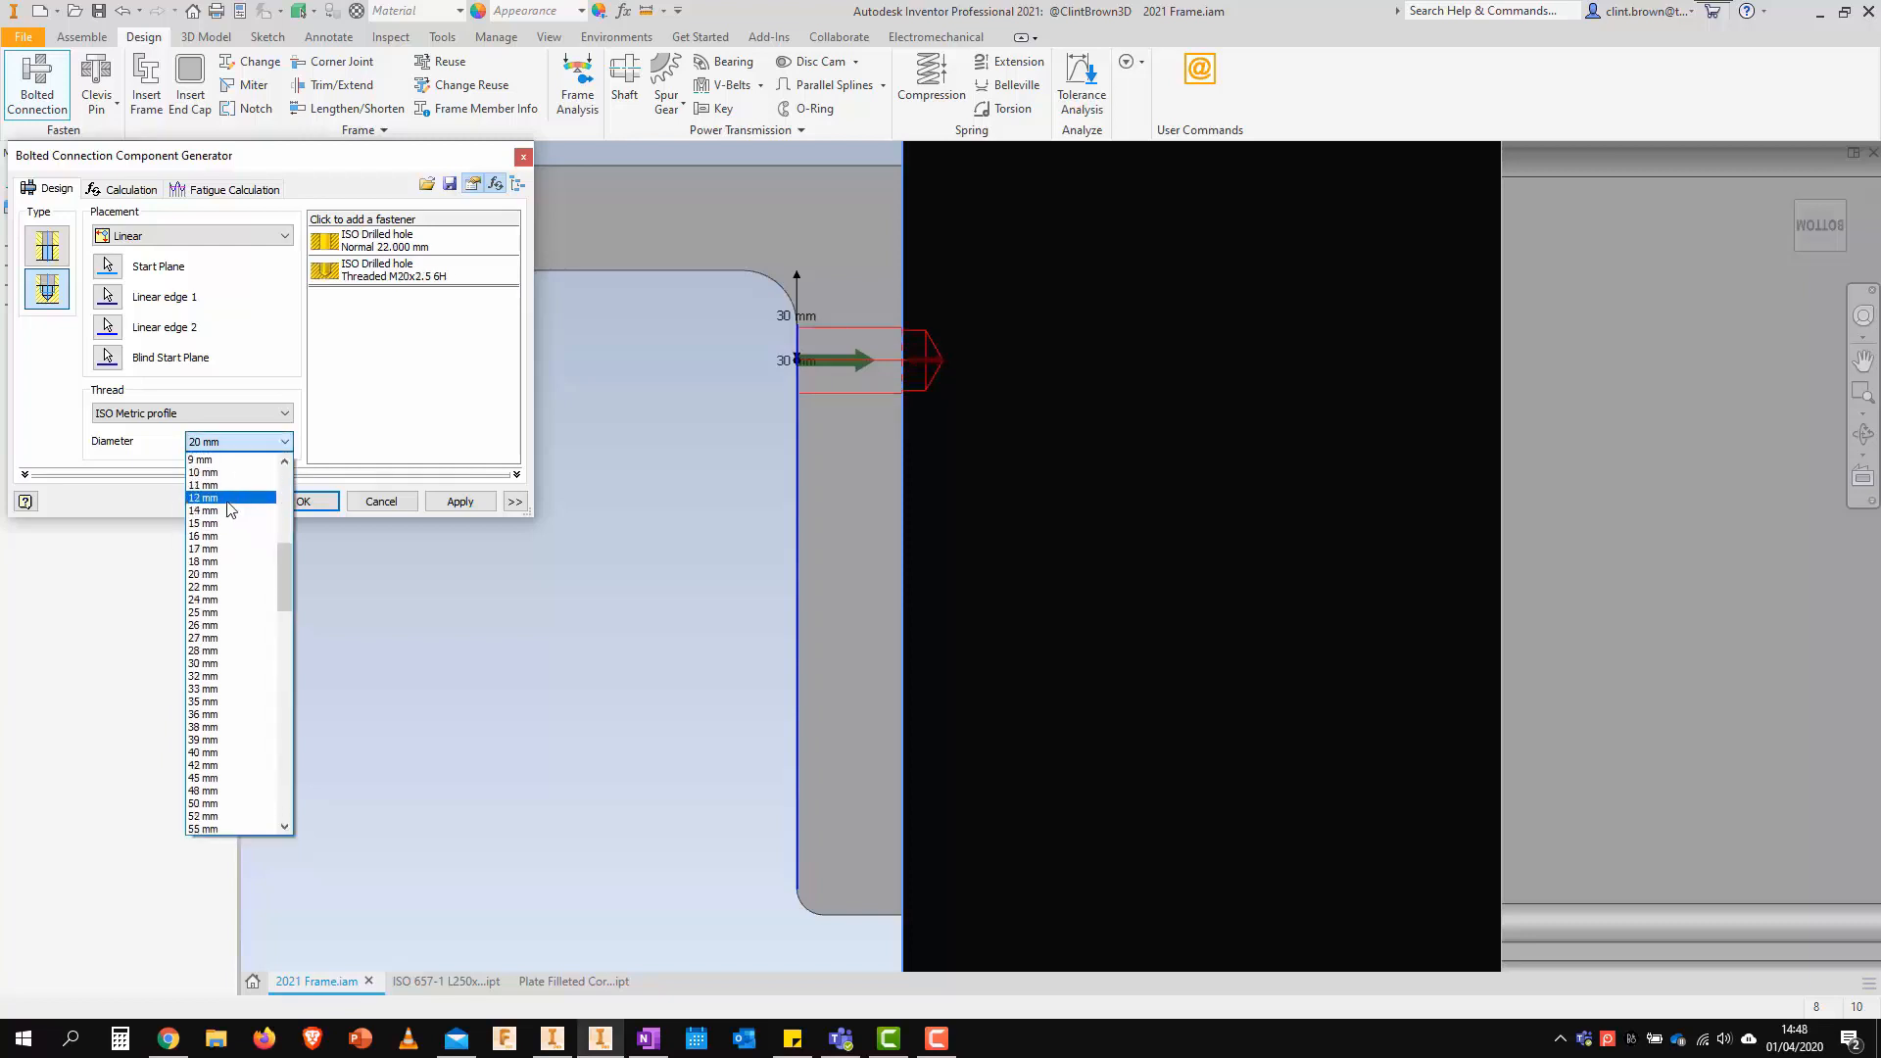
left_click(220, 472)
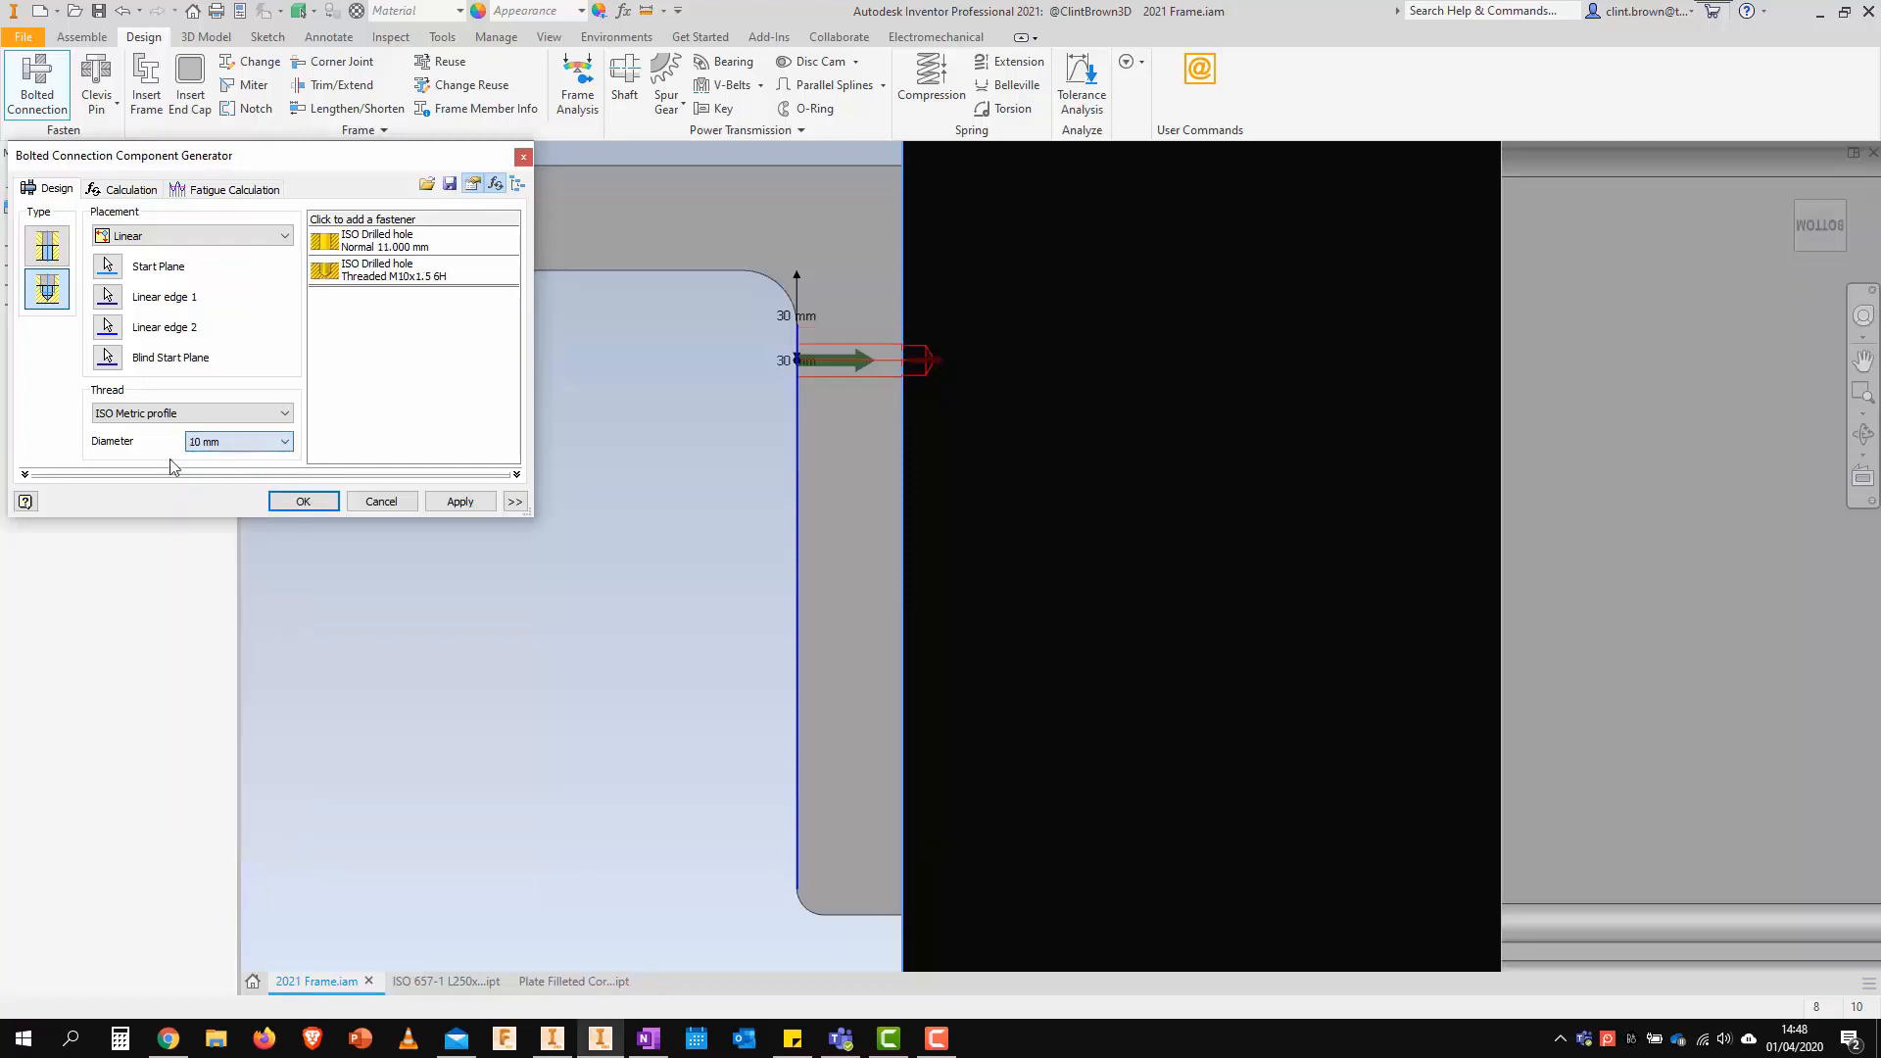
left_click(176, 421)
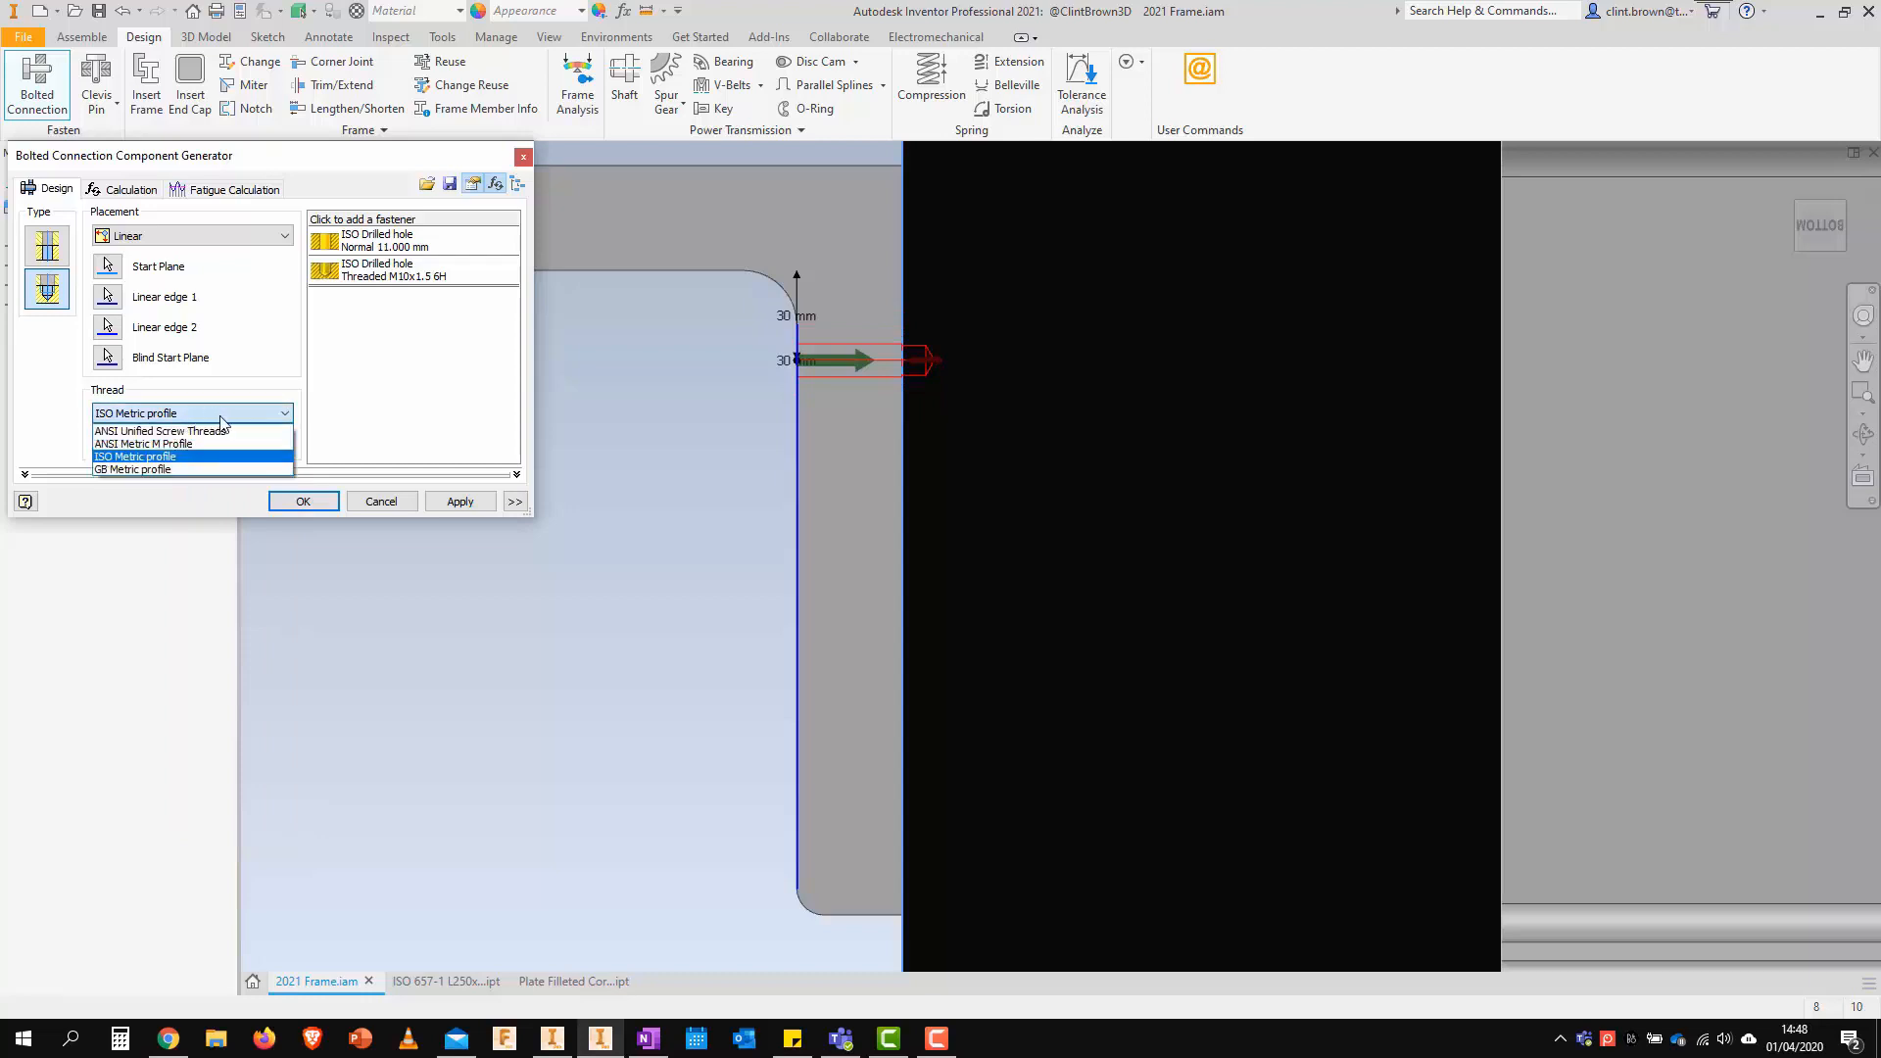
left_click(181, 458)
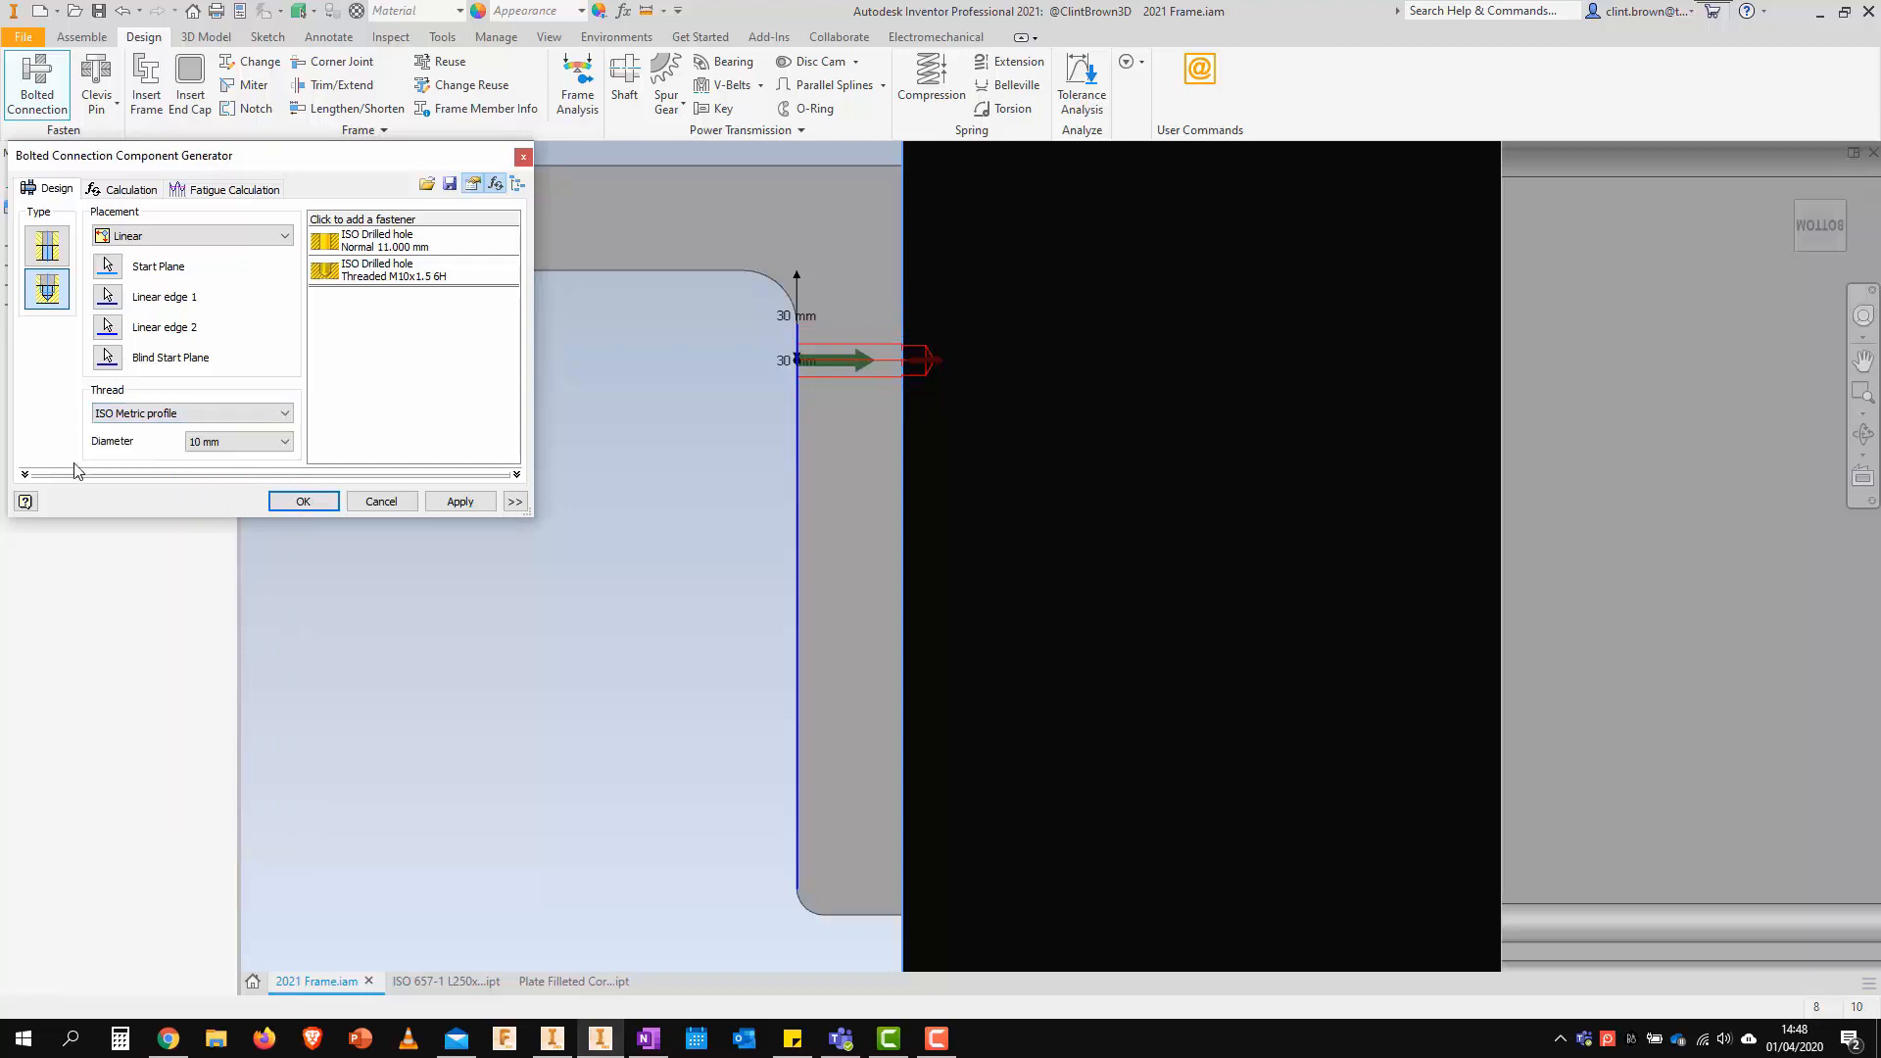
left_click(244, 449)
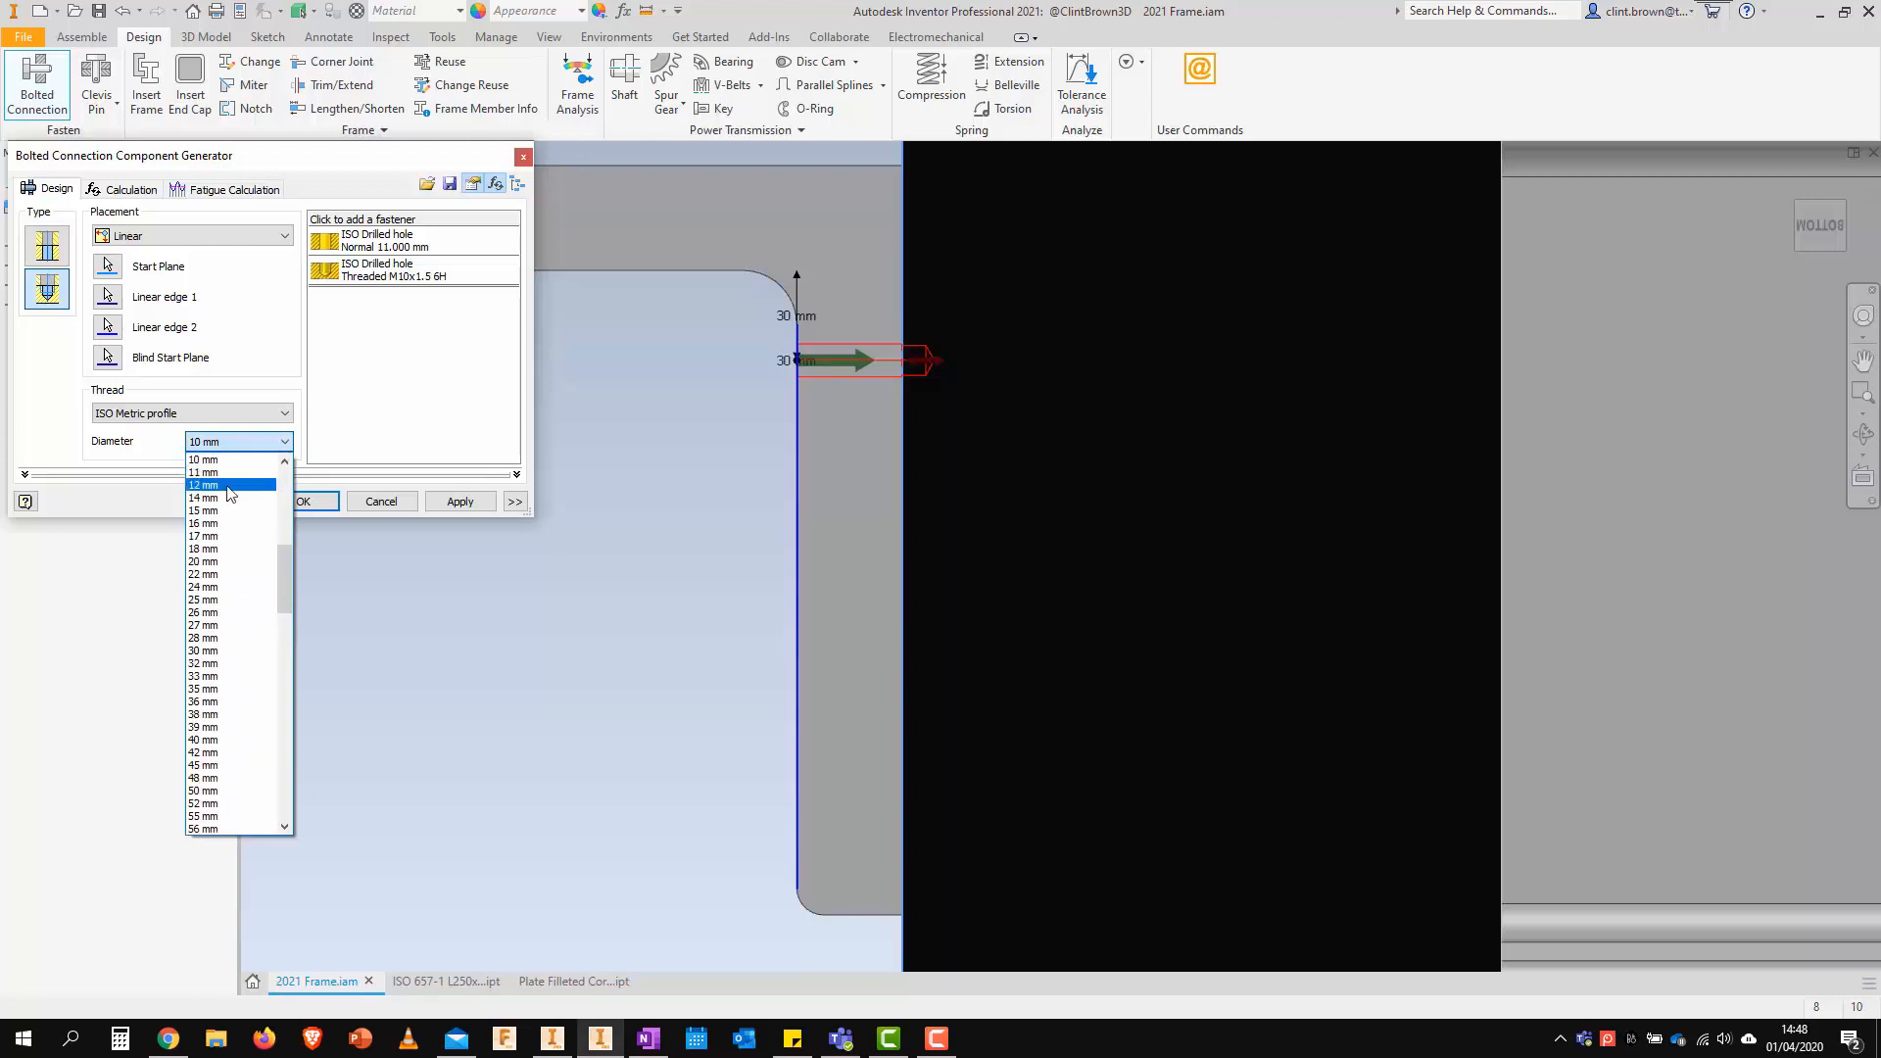
left_click(229, 493)
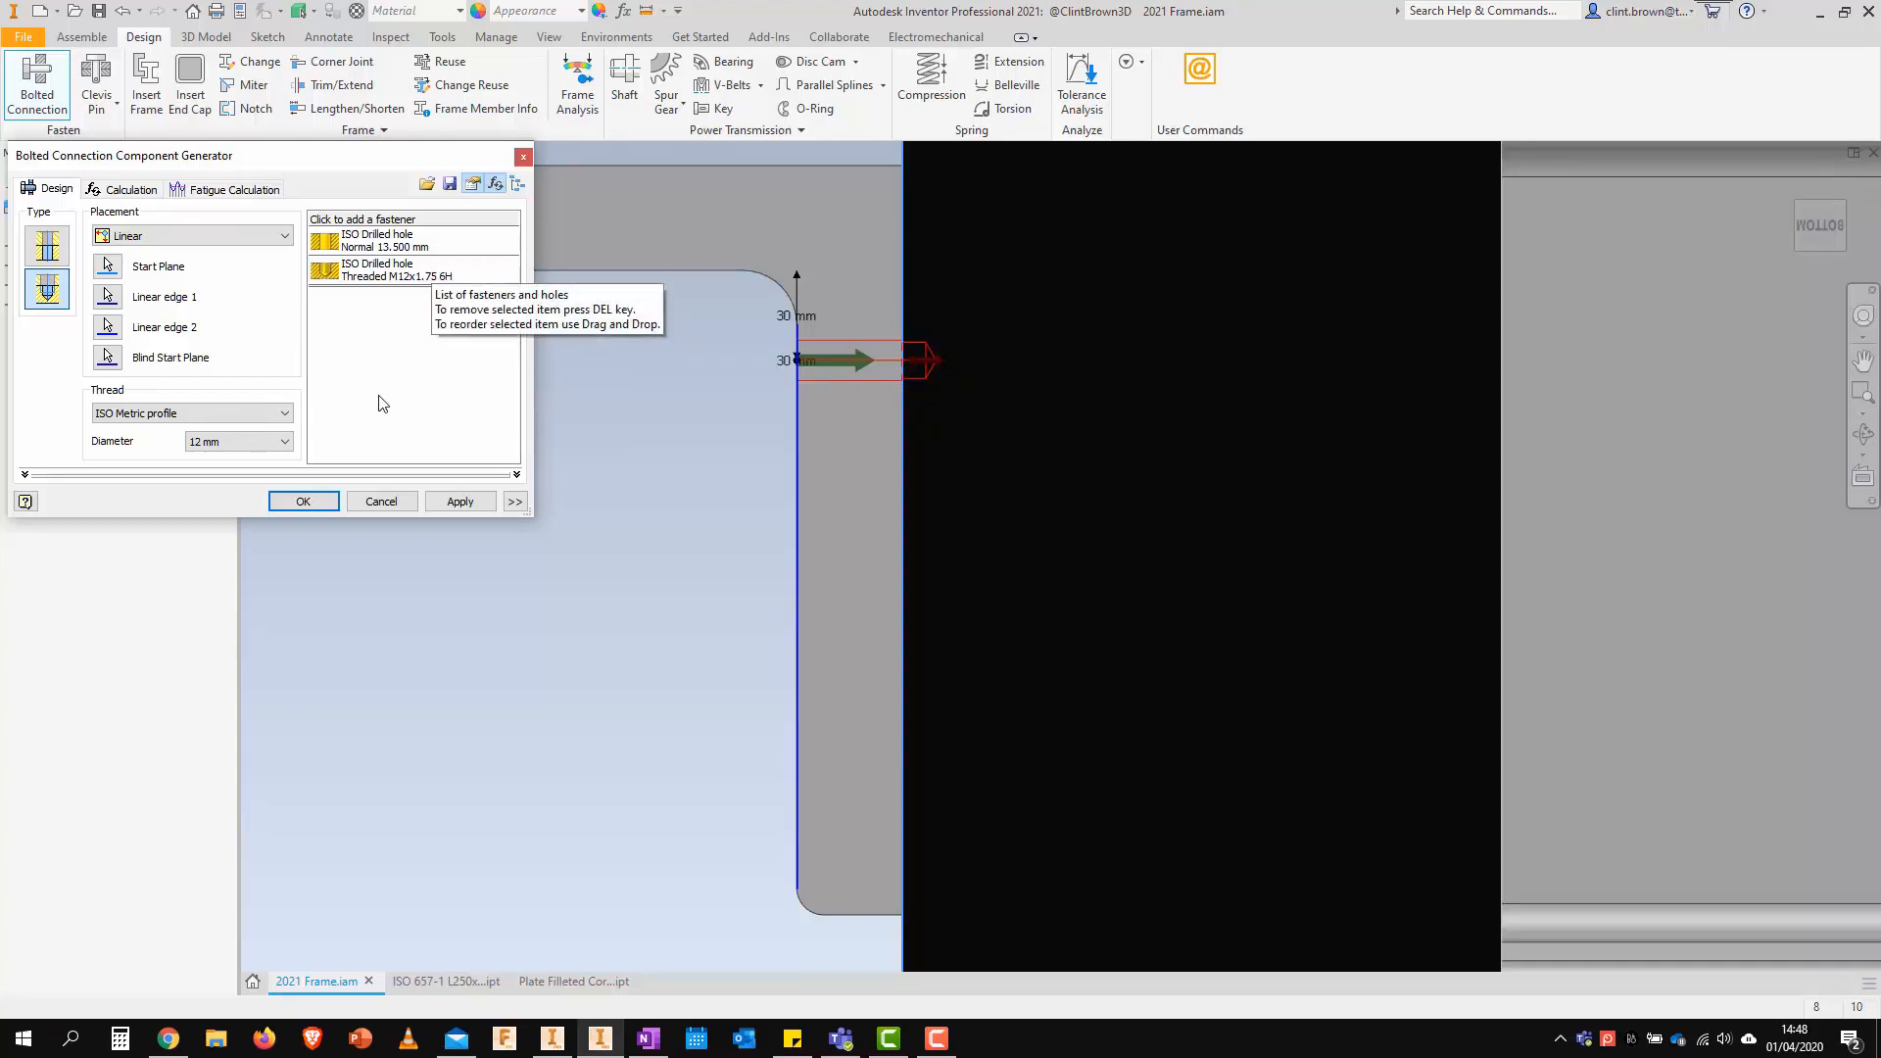
Add an ISO 4762 bolt from the ISO Socket Head Bolts category and lengthen it to M12 x 70
left_click(381, 221)
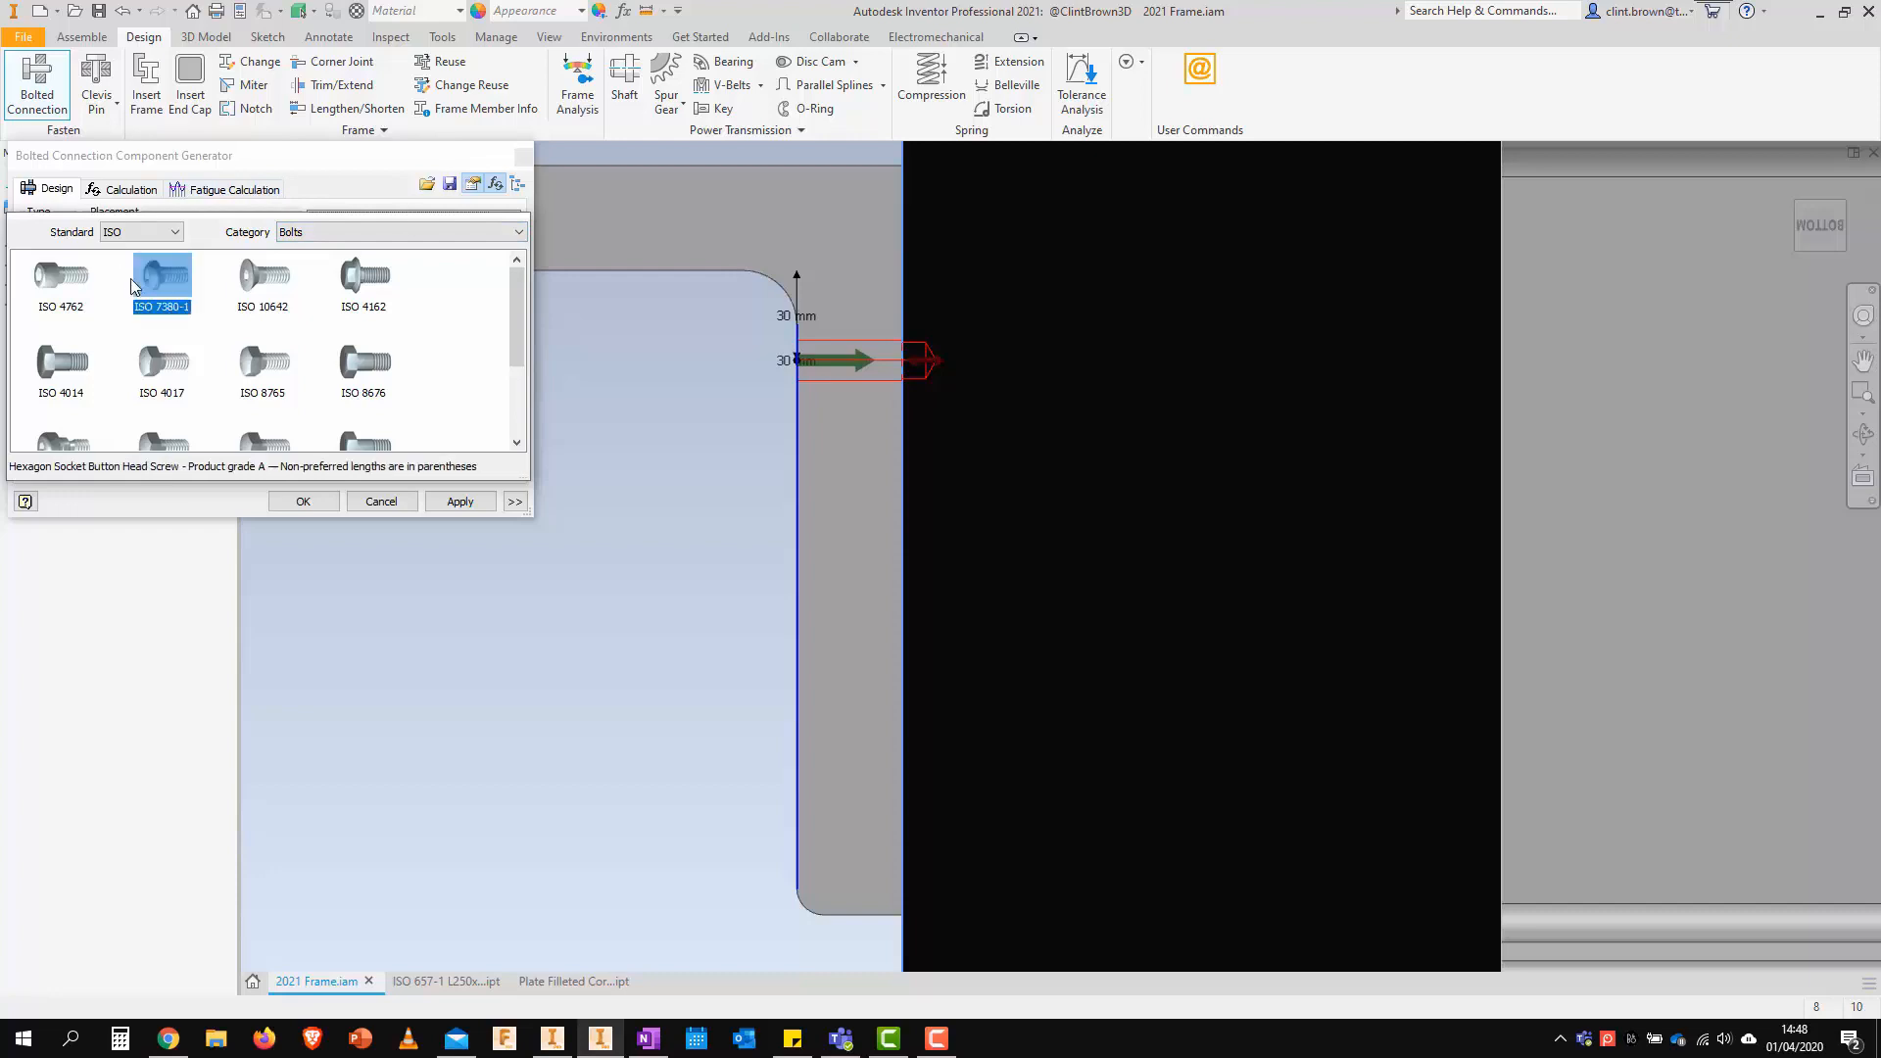
left_click(174, 233)
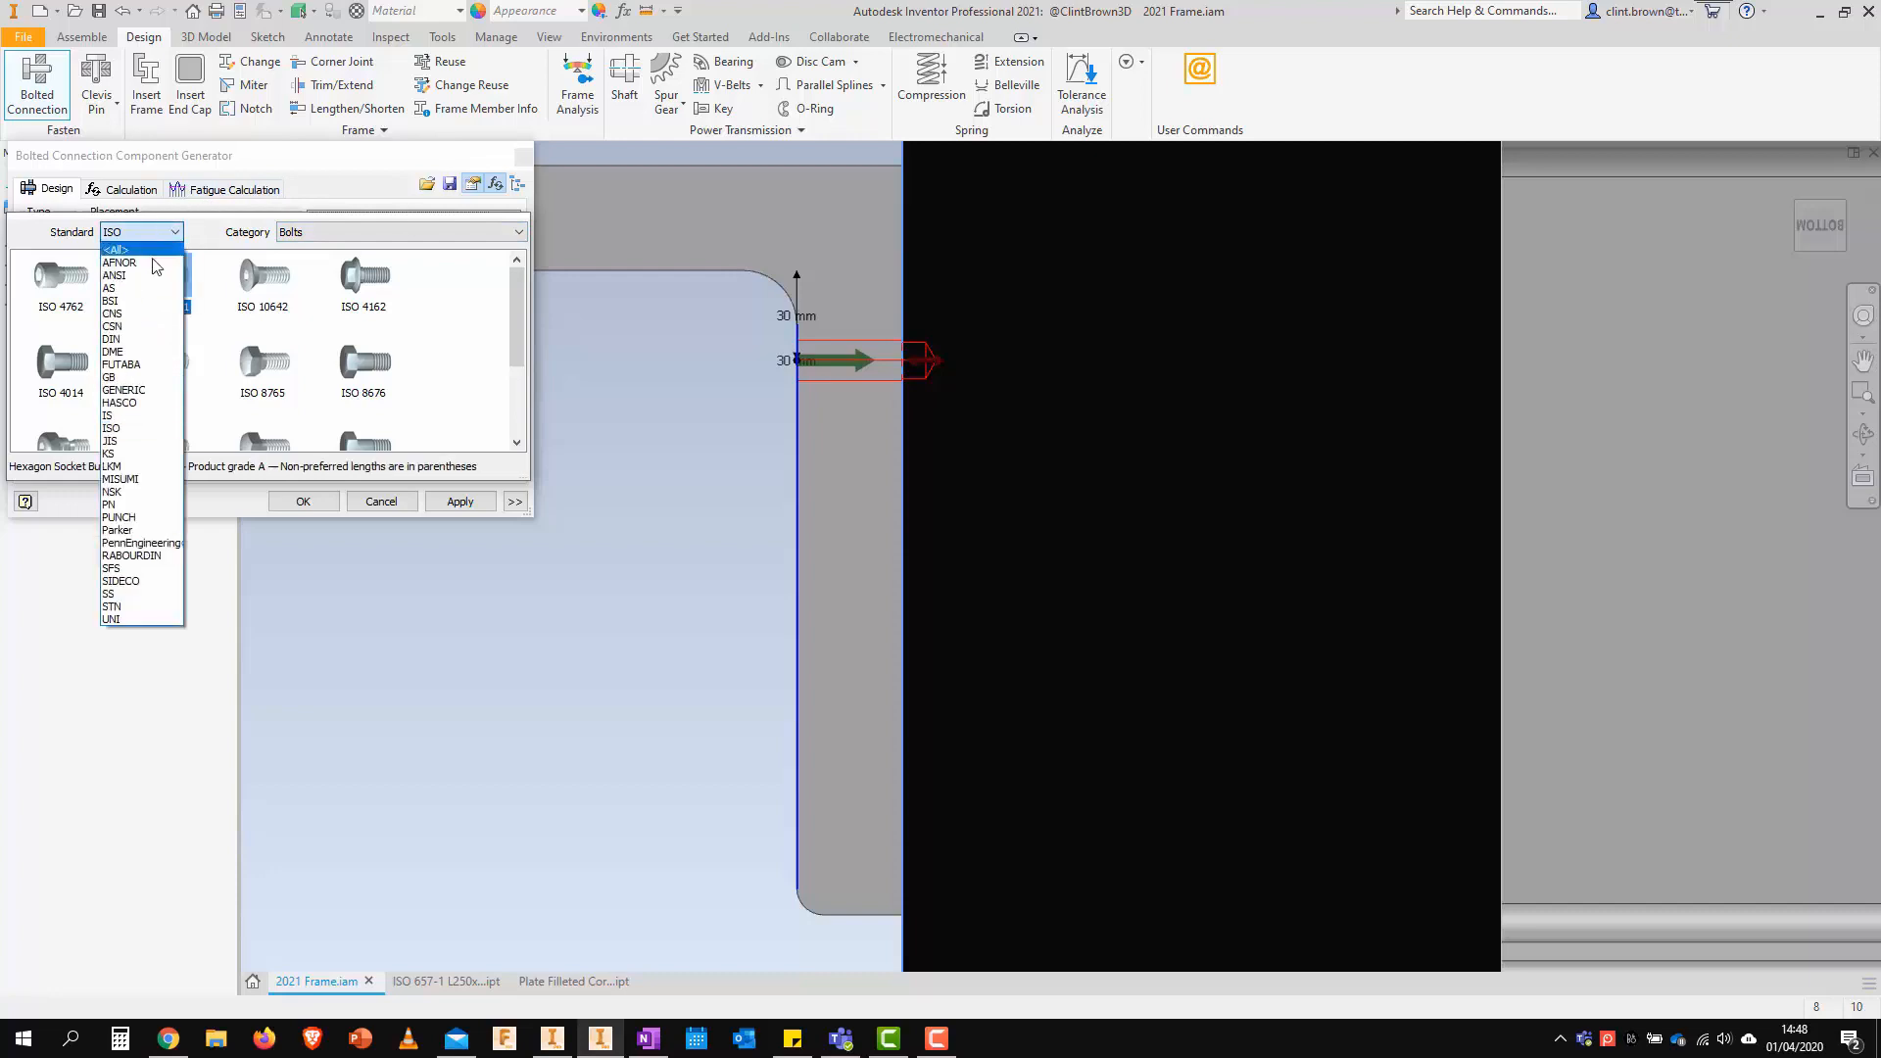
left_click(212, 237)
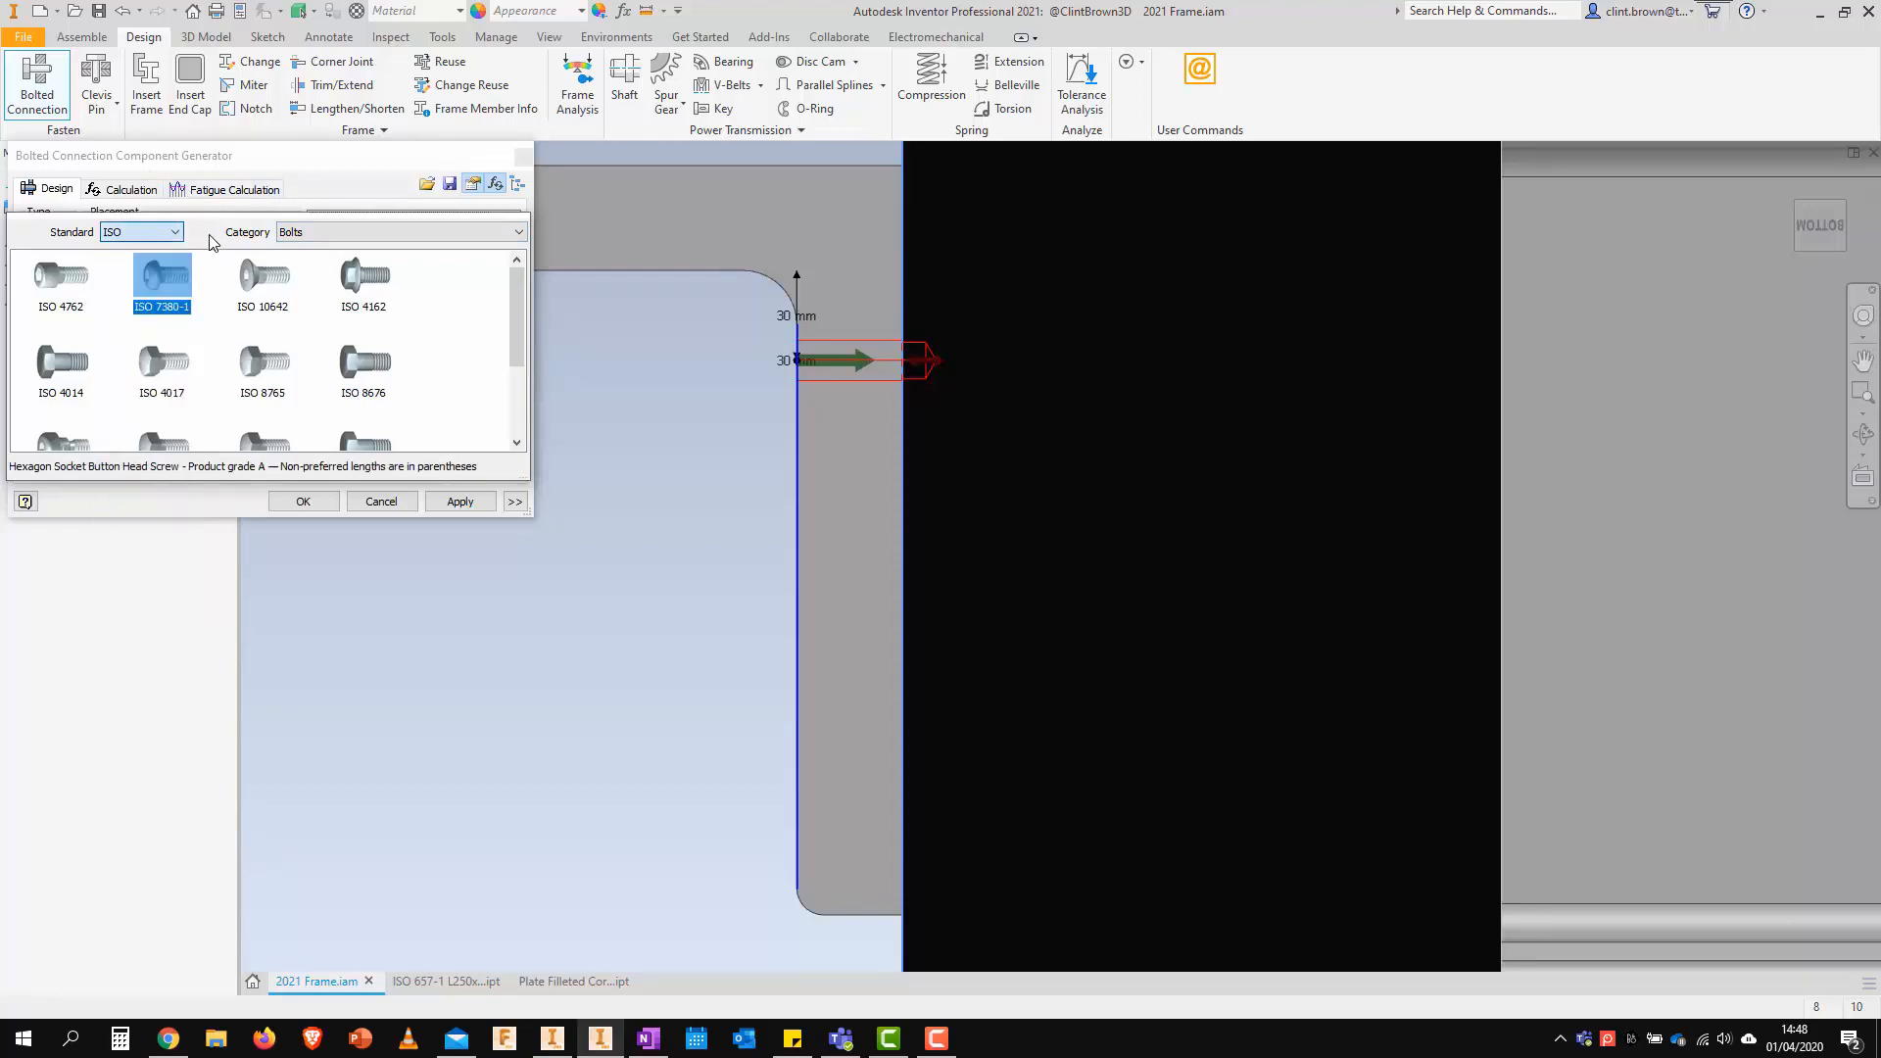
scroll(513, 294, "down", 2)
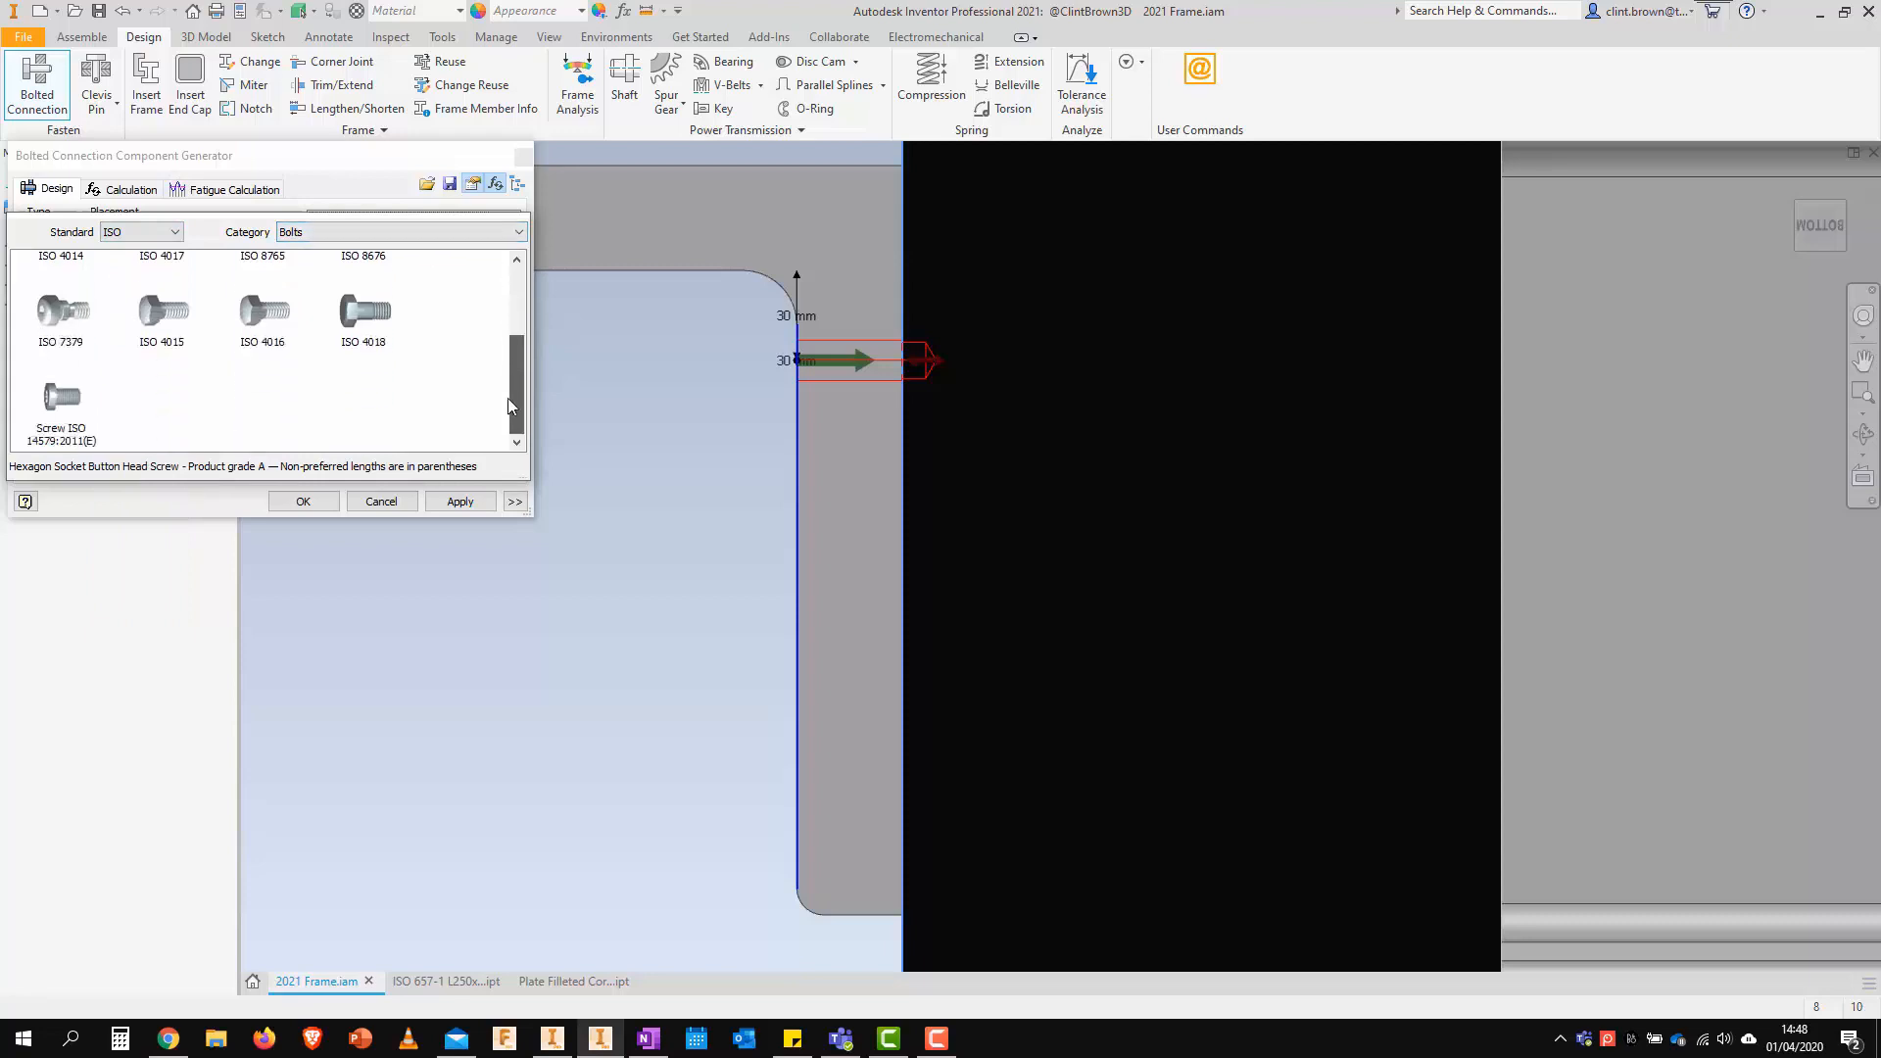
scroll(508, 398, "up", 2)
left_click(436, 236)
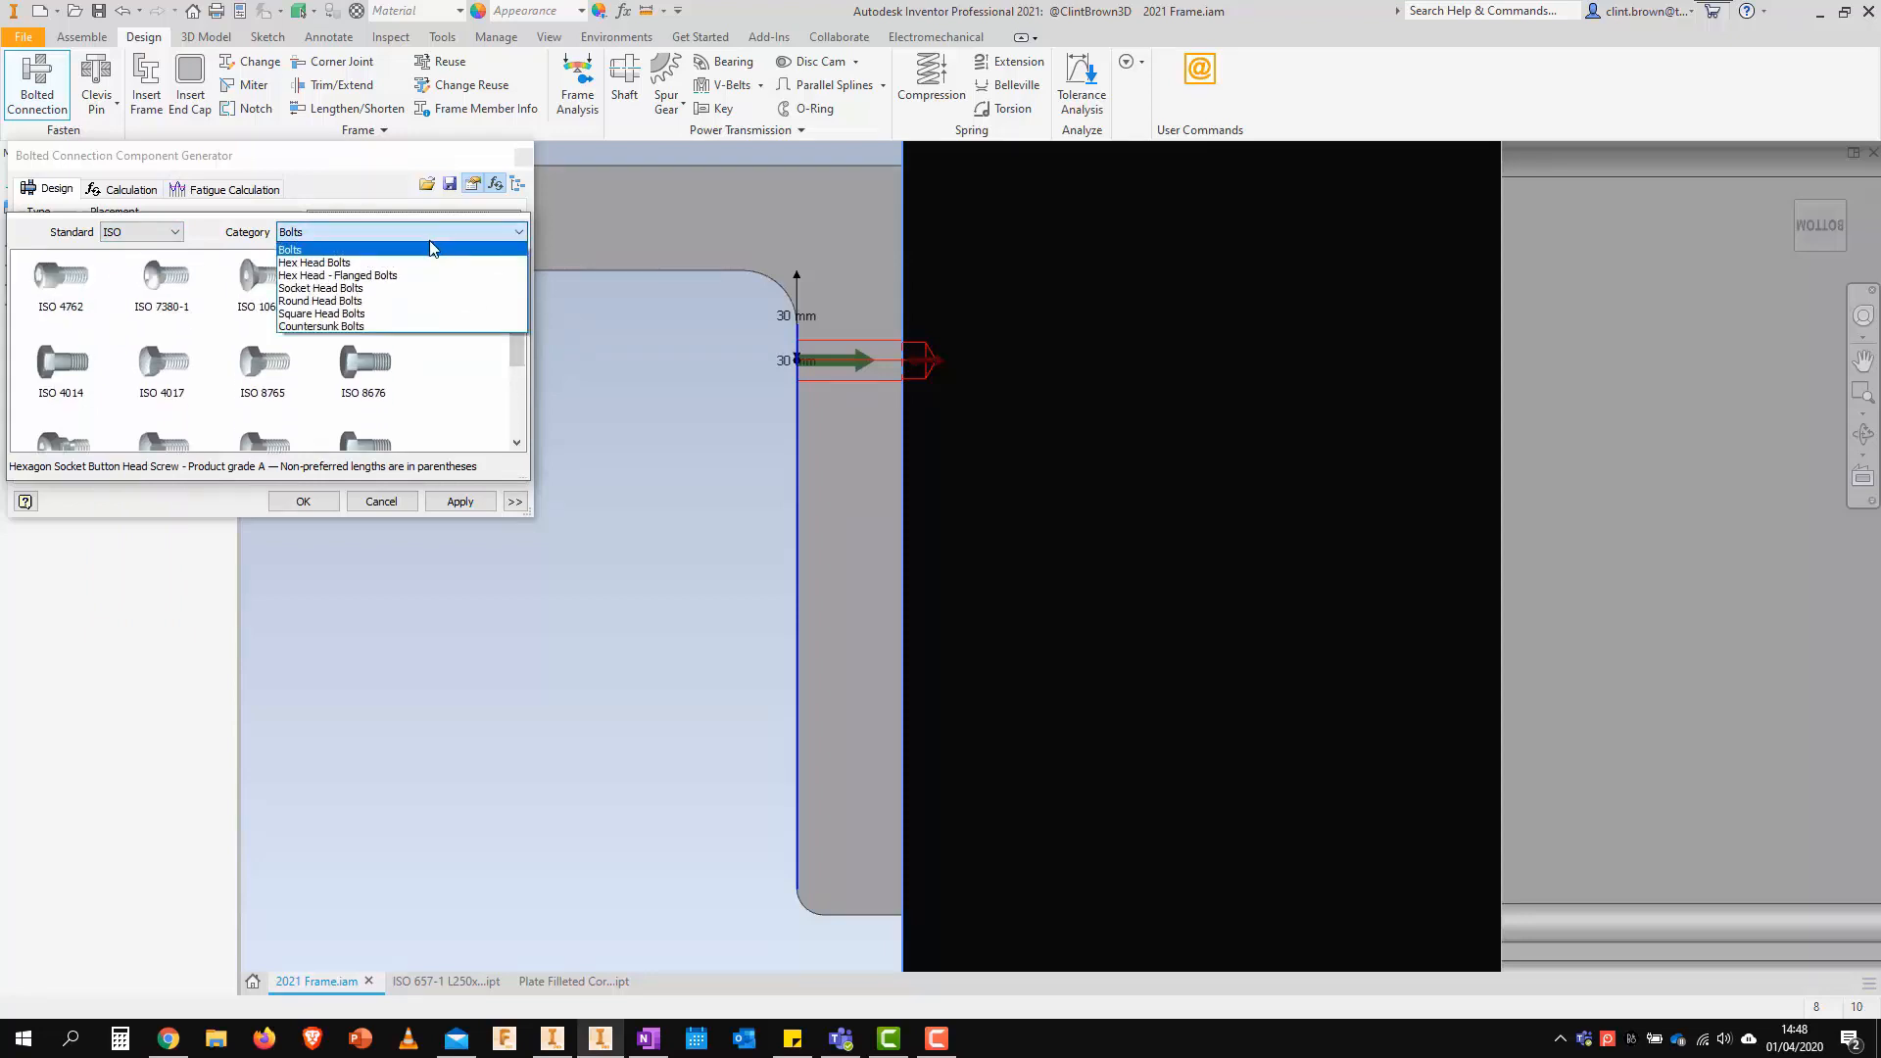
left_click(328, 291)
left_click(56, 284)
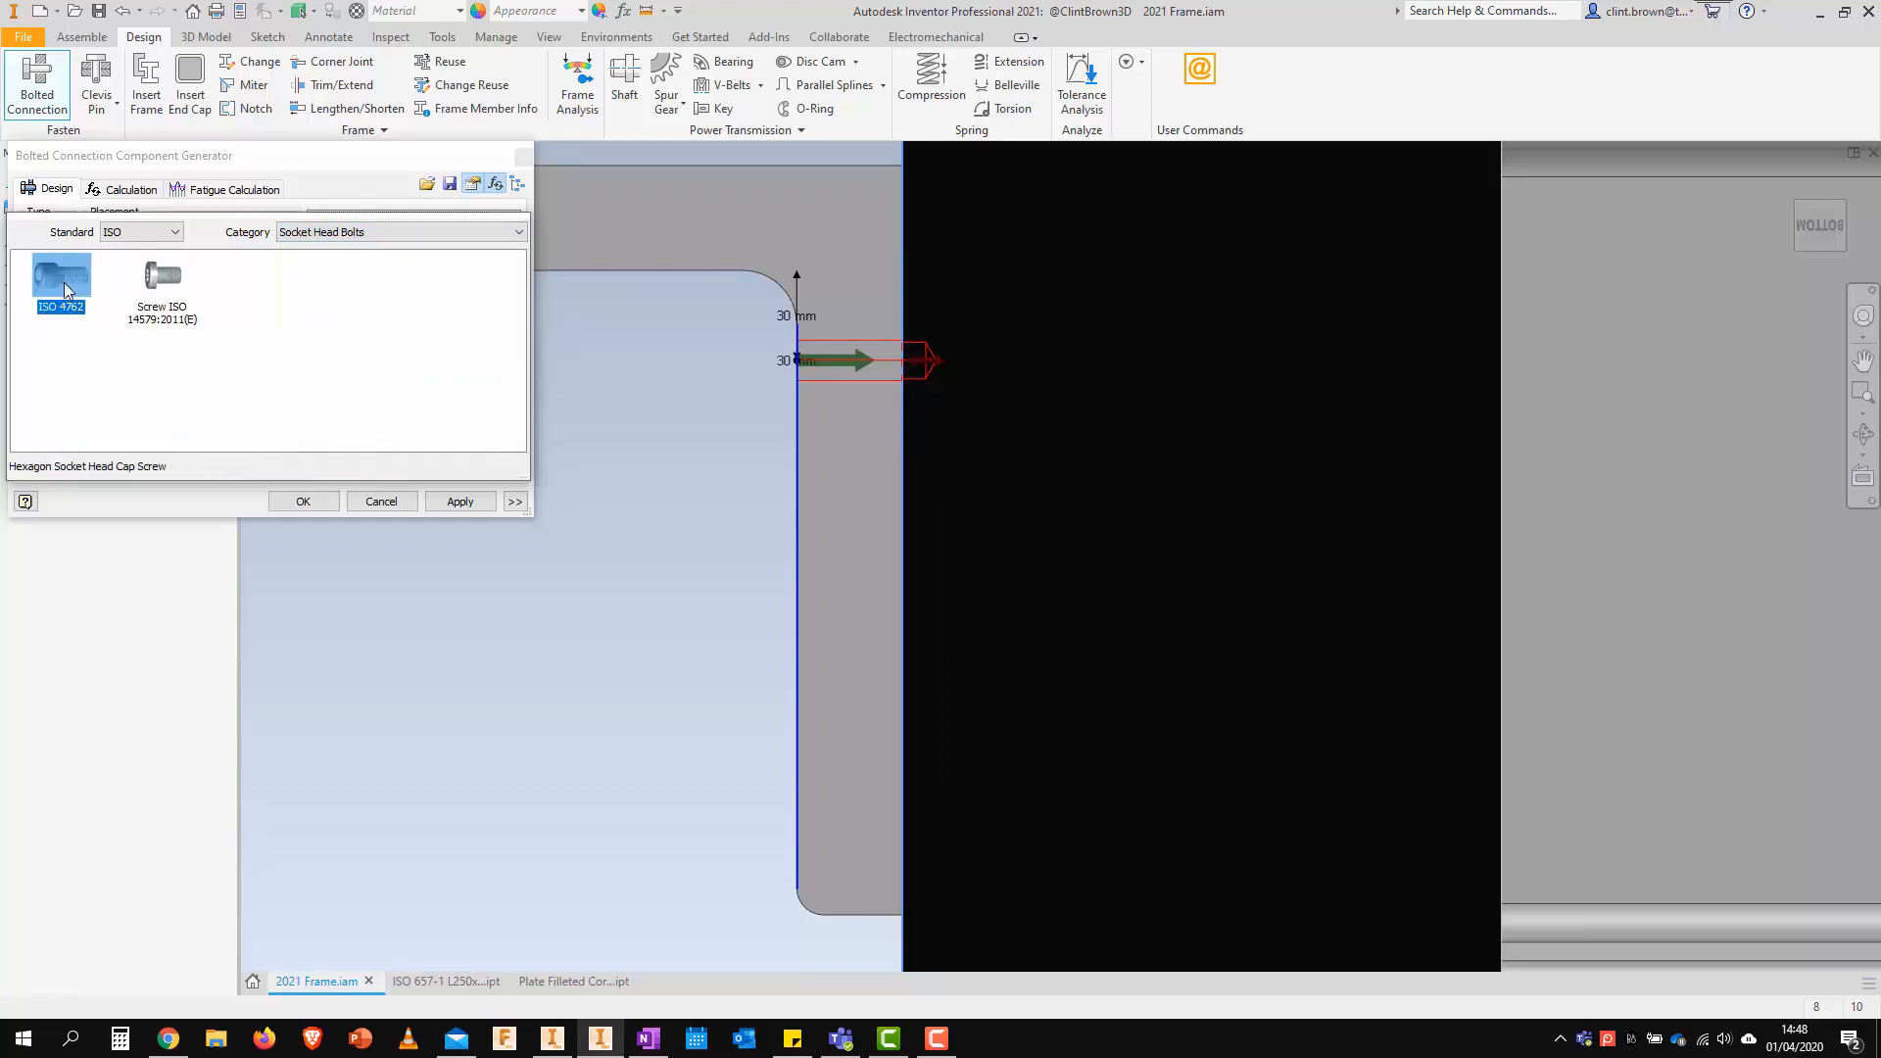
left_click(65, 287)
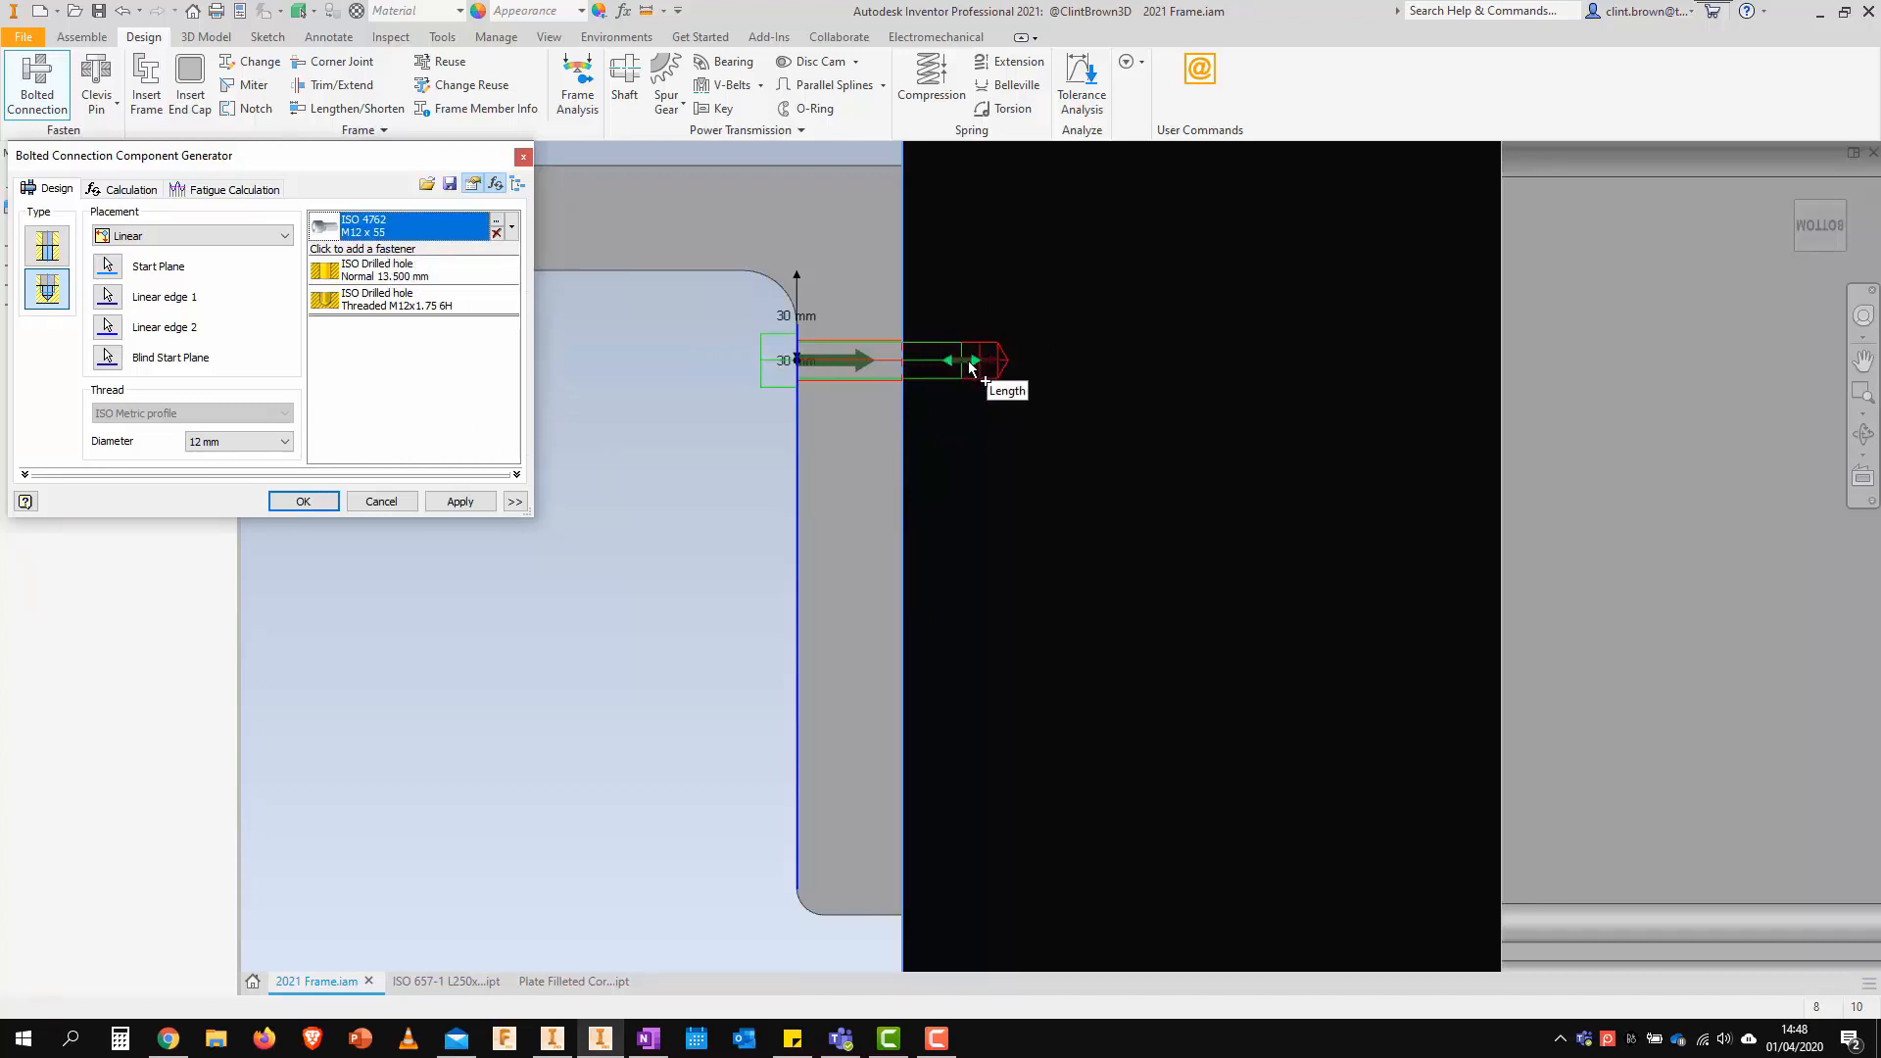
mouse_move(976, 362)
left_mouse_down()
mouse_move(1268, 394)
mouse_move(924, 366)
mouse_move(1013, 368)
left_mouse_up()
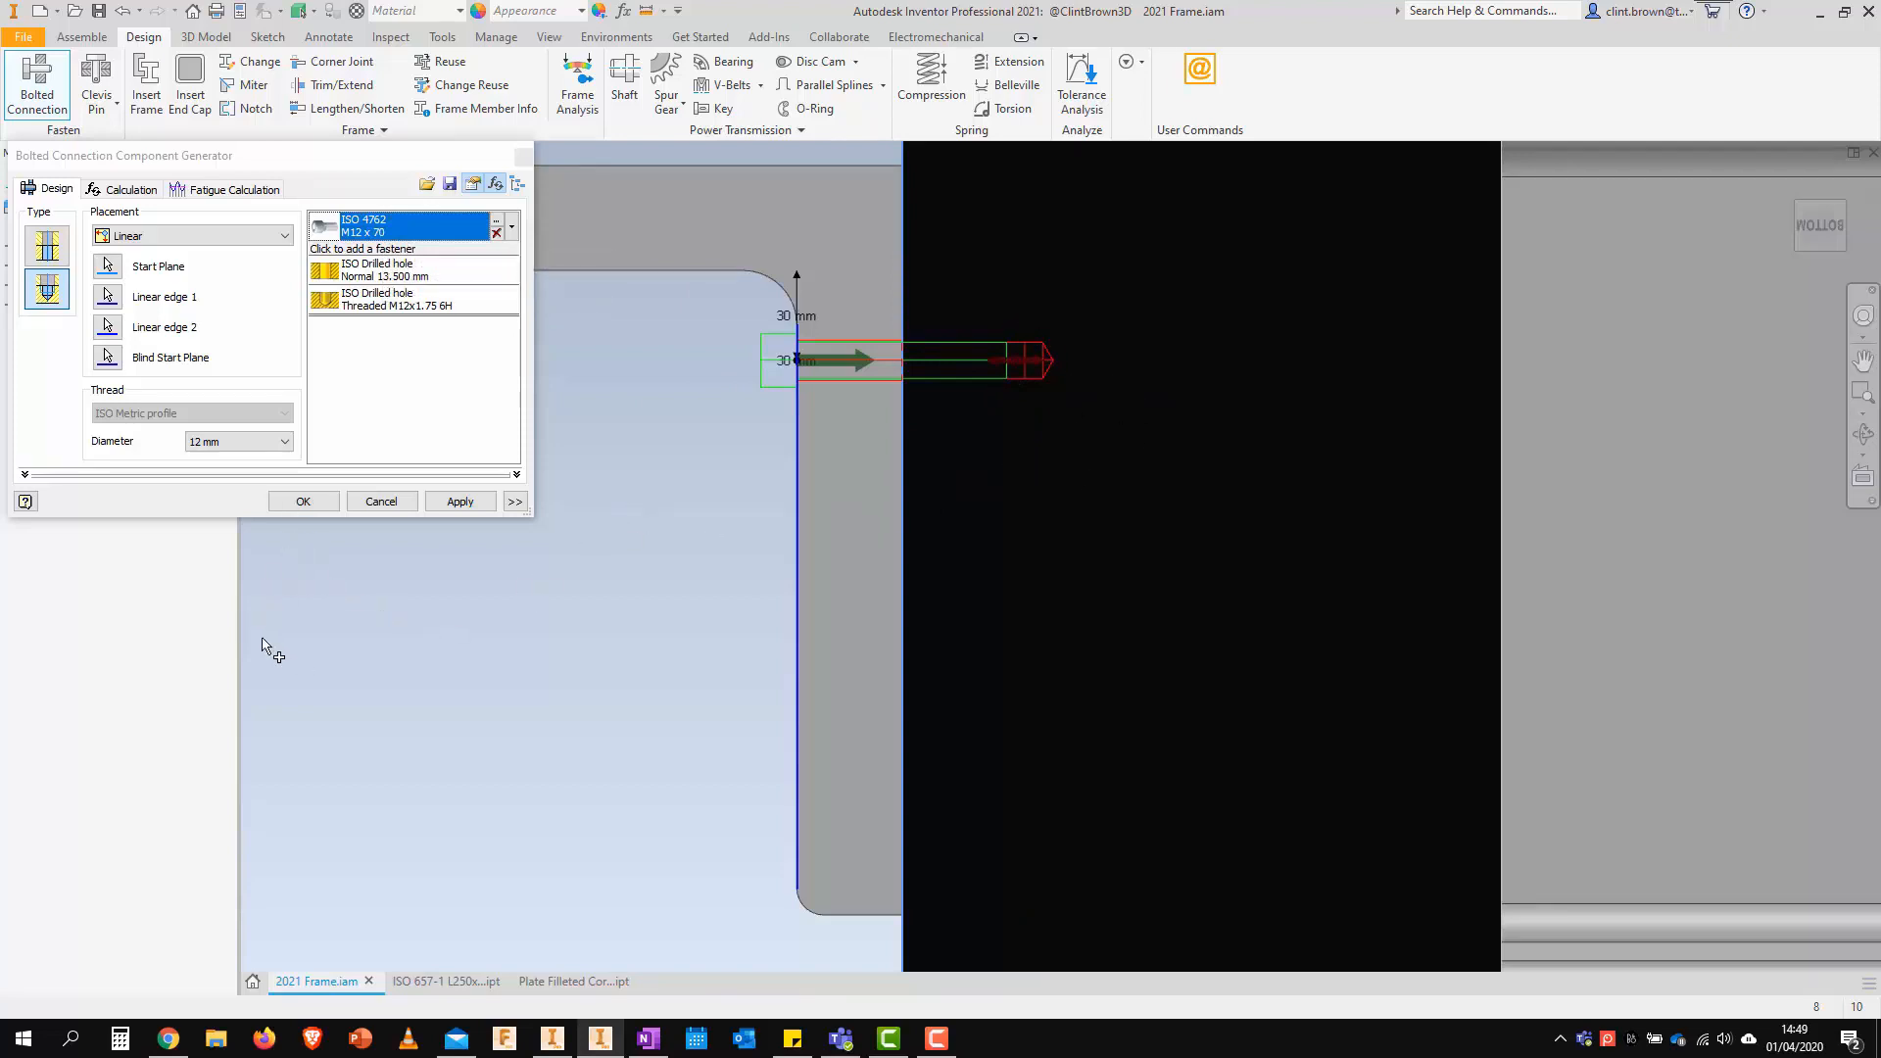
Replace the saved M12 x 55 template with one named "Blind - ISO 4762 M12 x 70" and generate the bolted connection
left_click(514, 501)
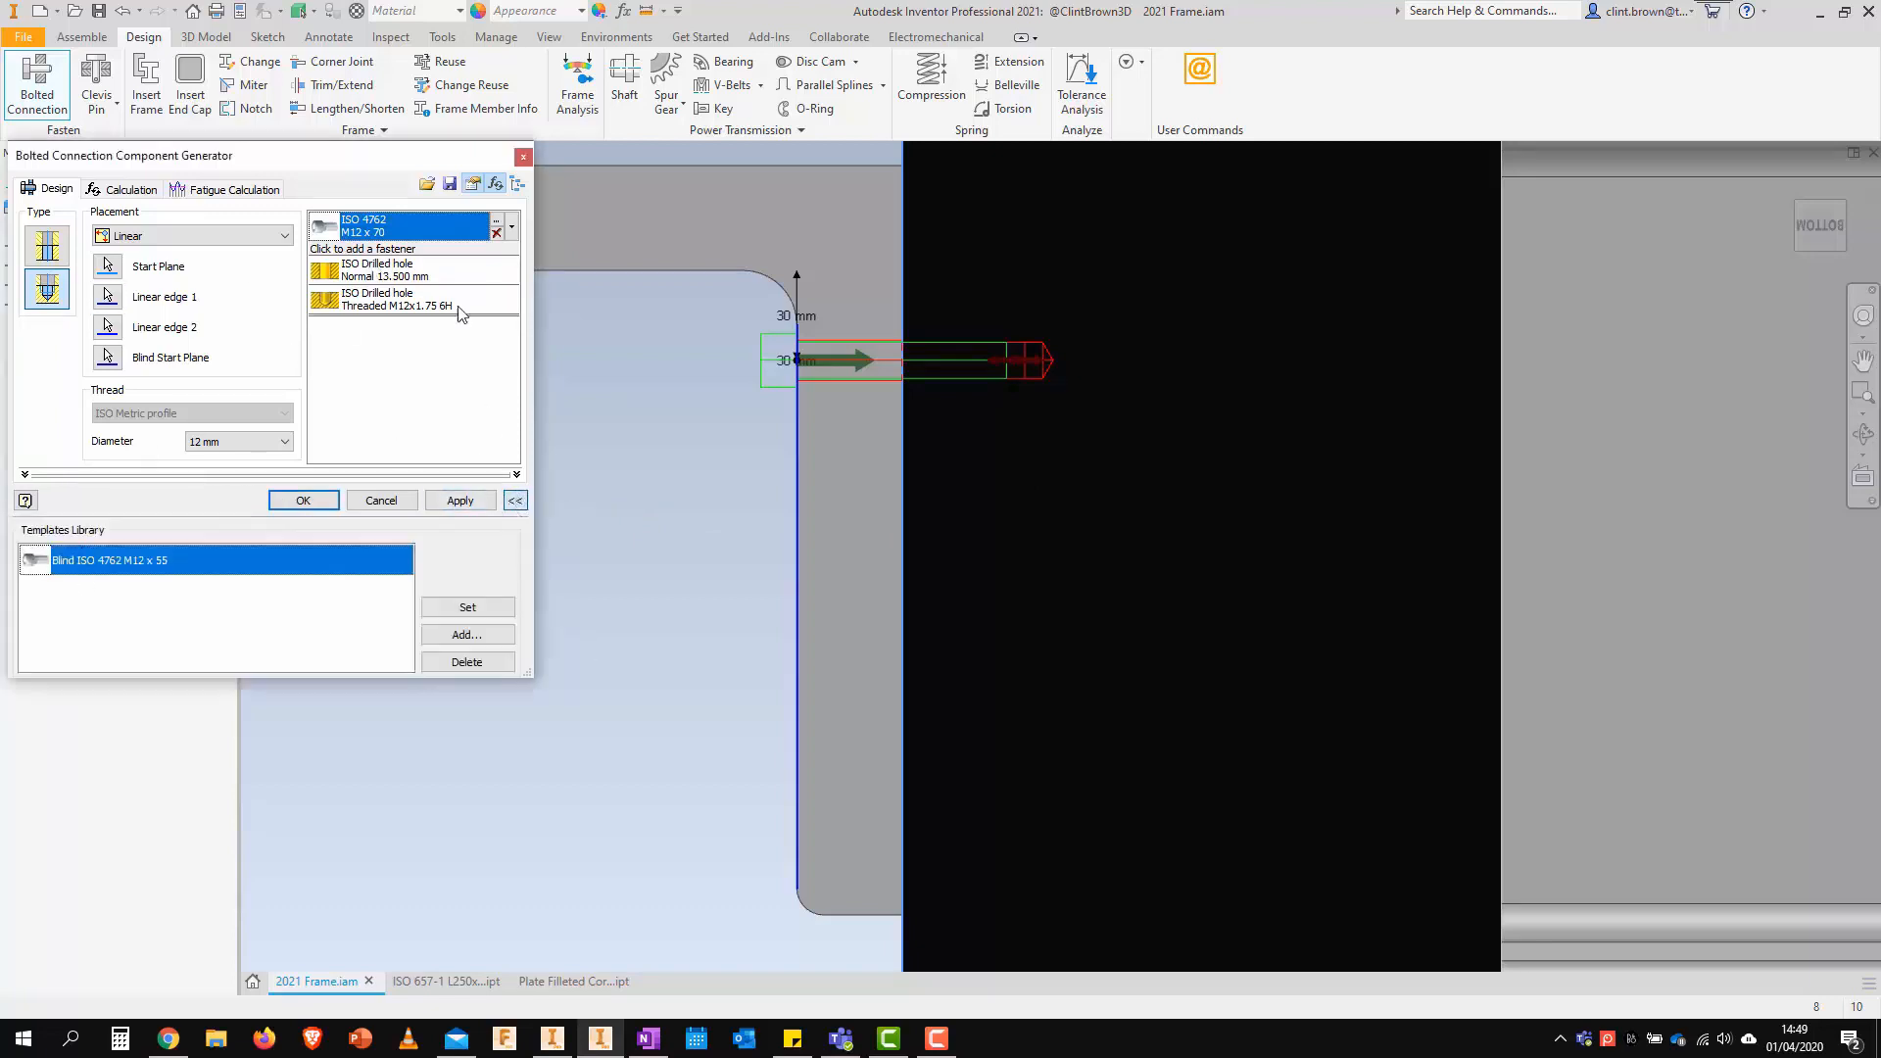
left_click(467, 662)
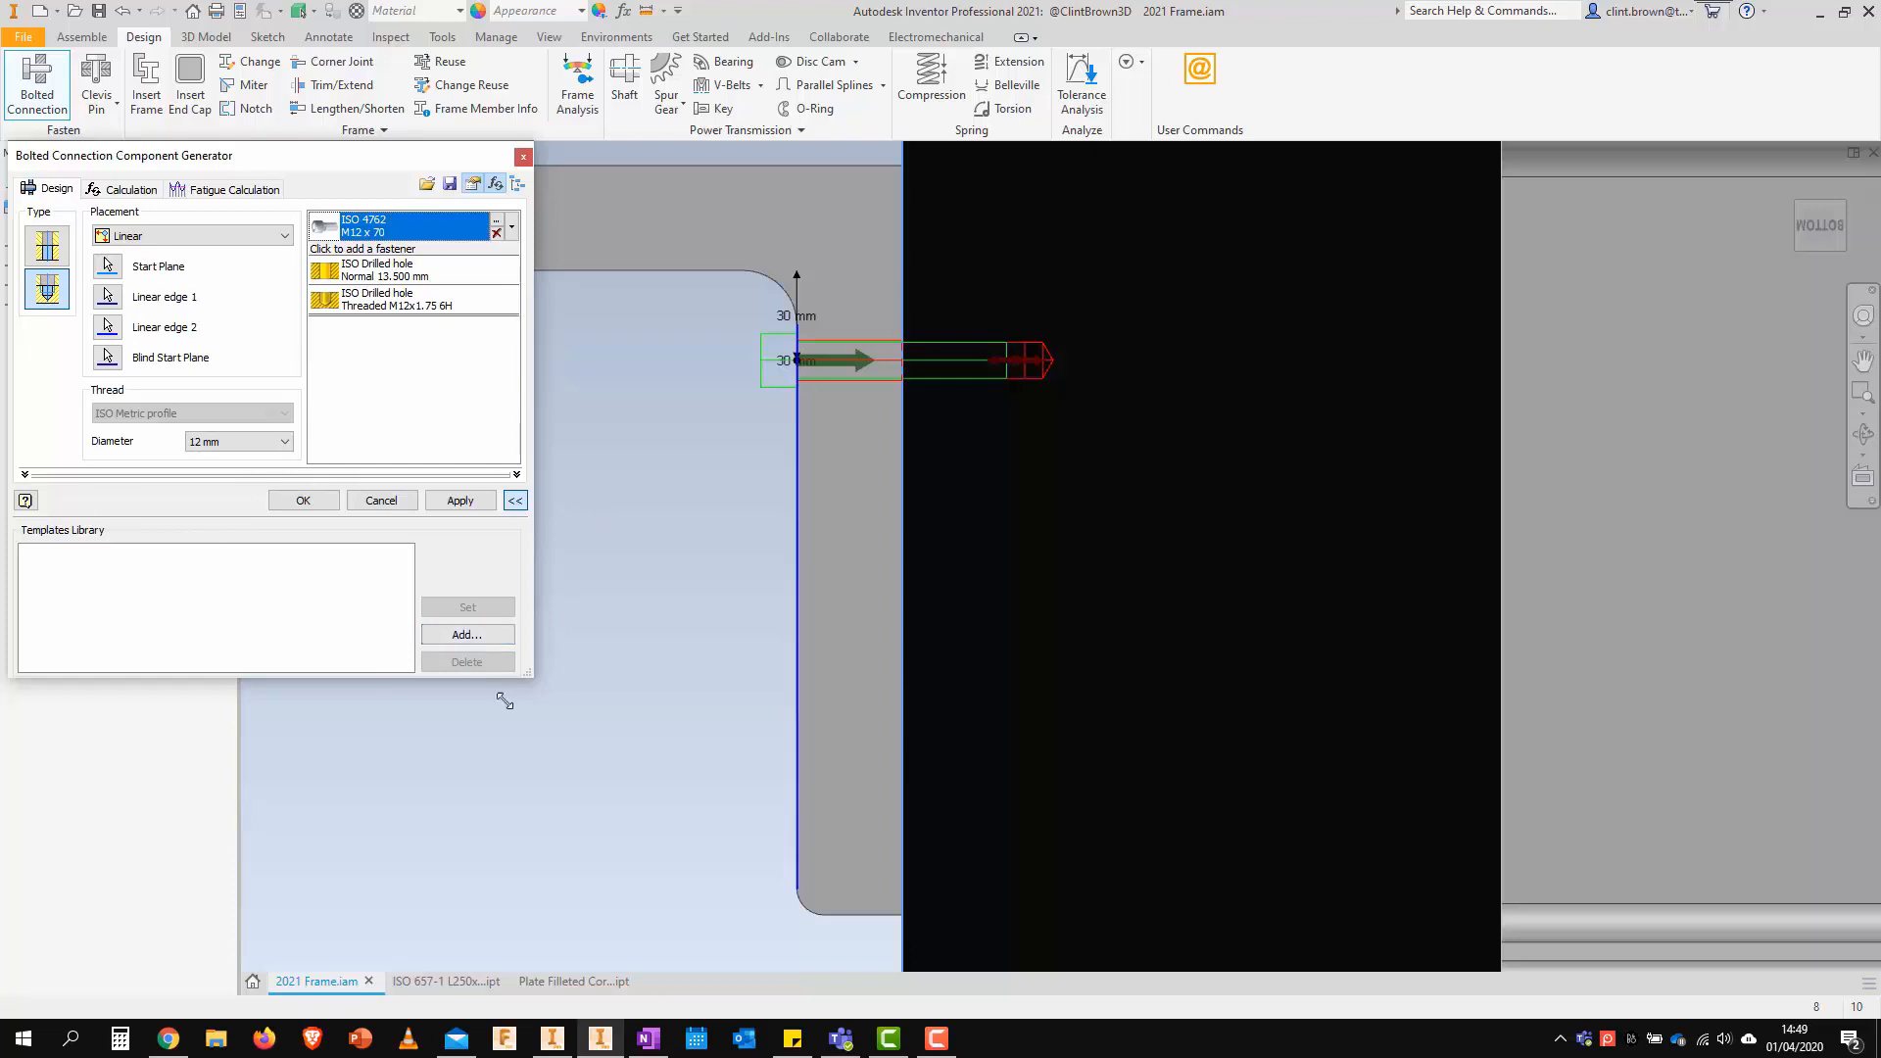
left_click(467, 635)
key("Home")
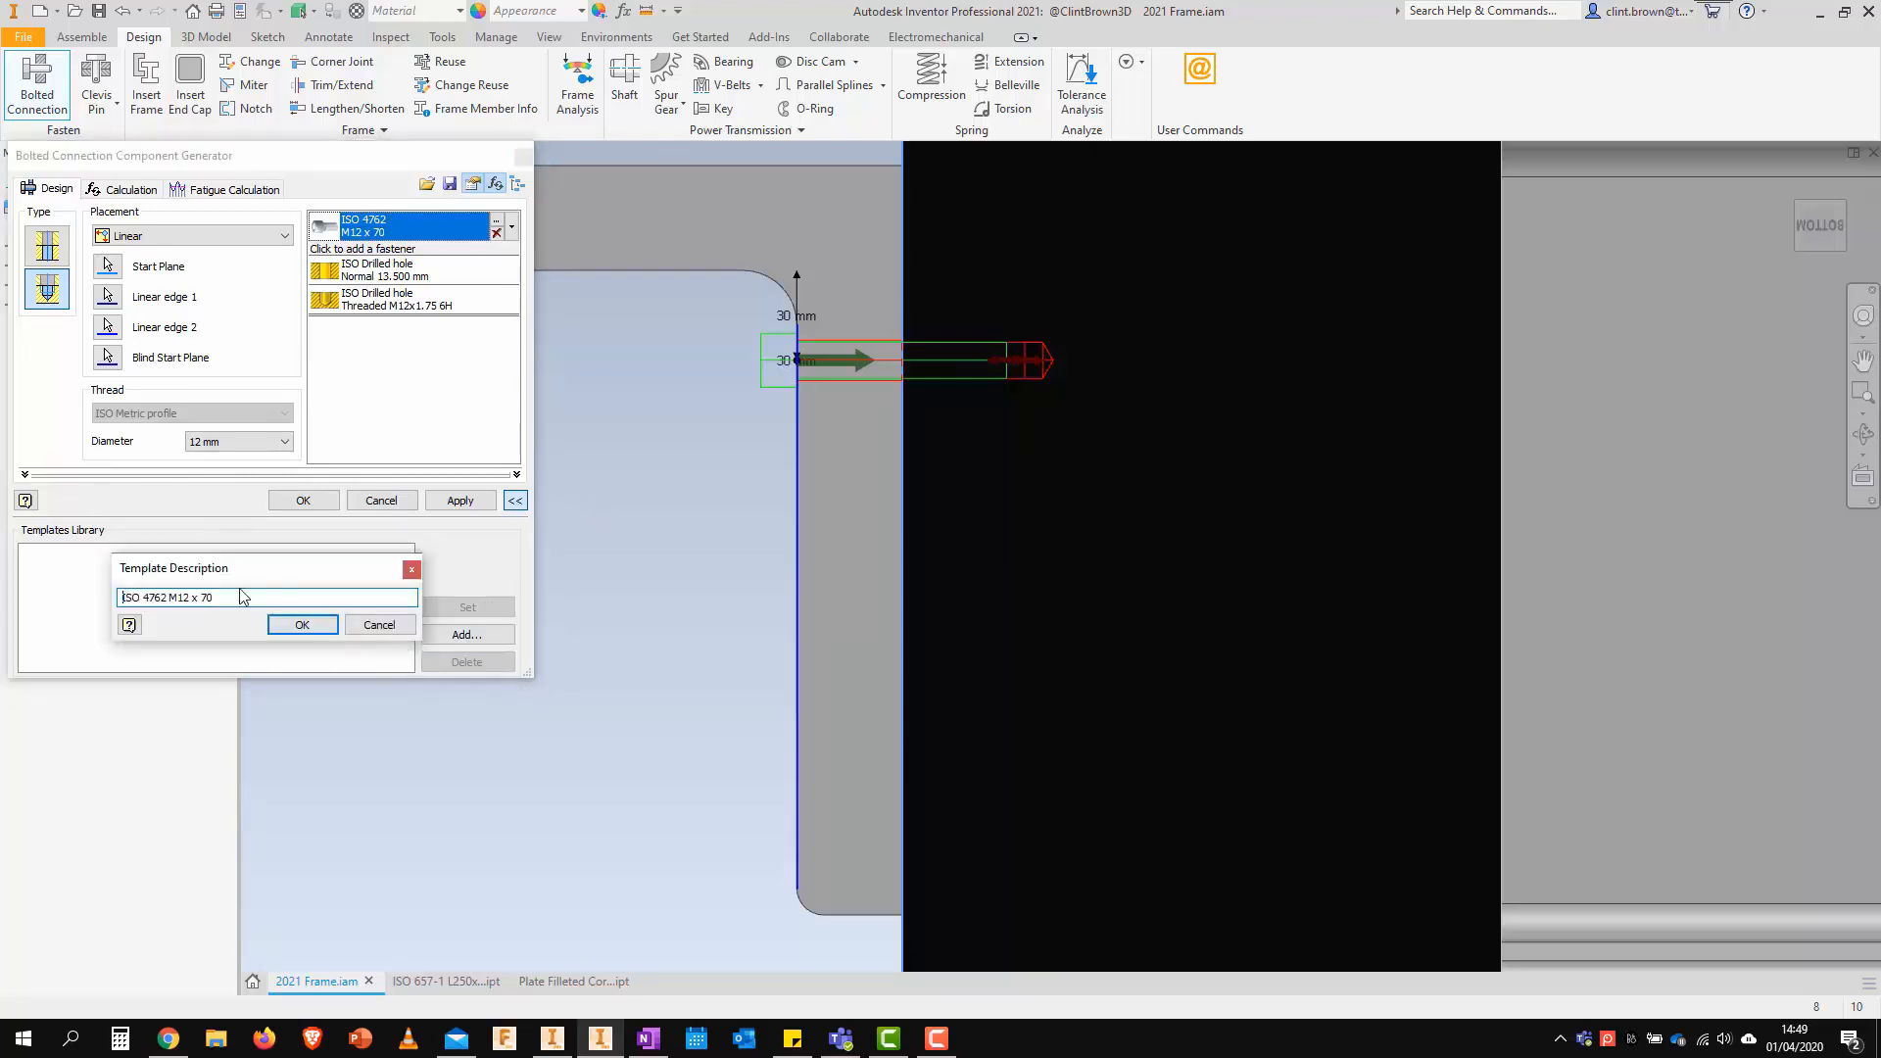
type("Blind -")
left_click(303, 625)
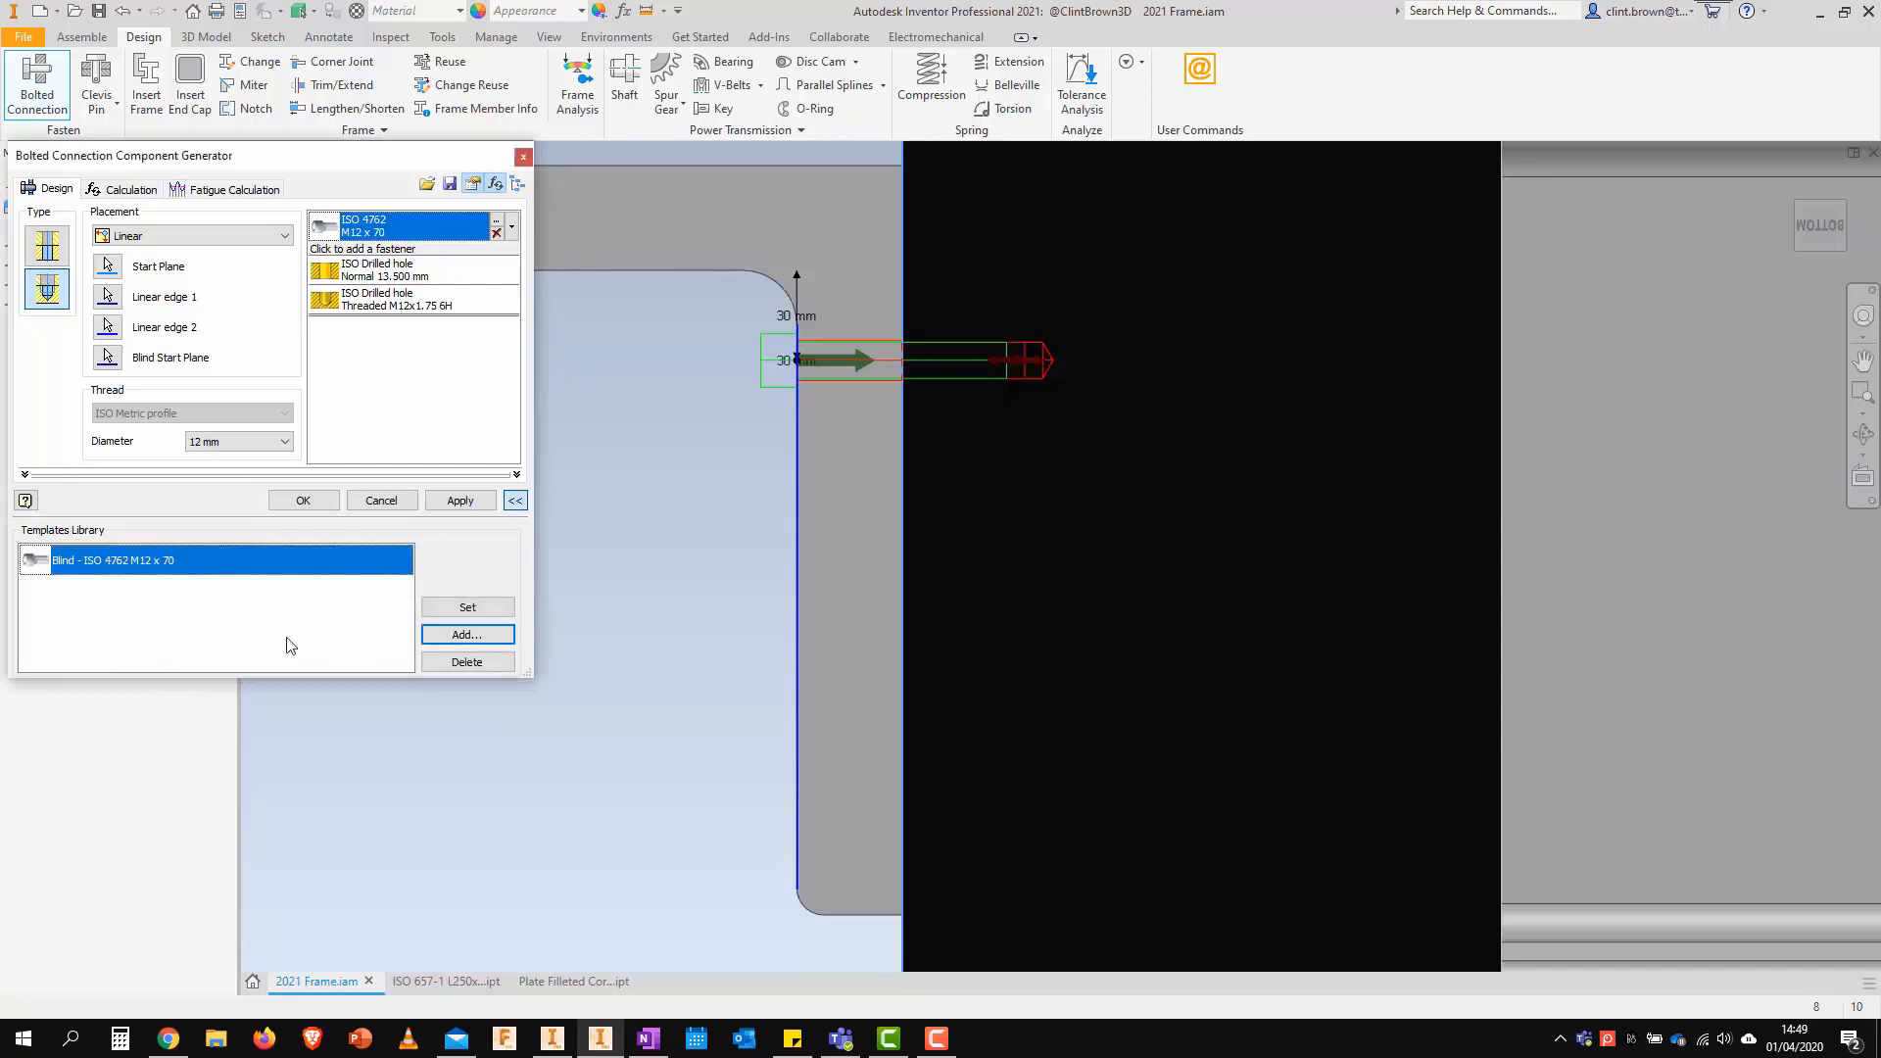
left_click(303, 500)
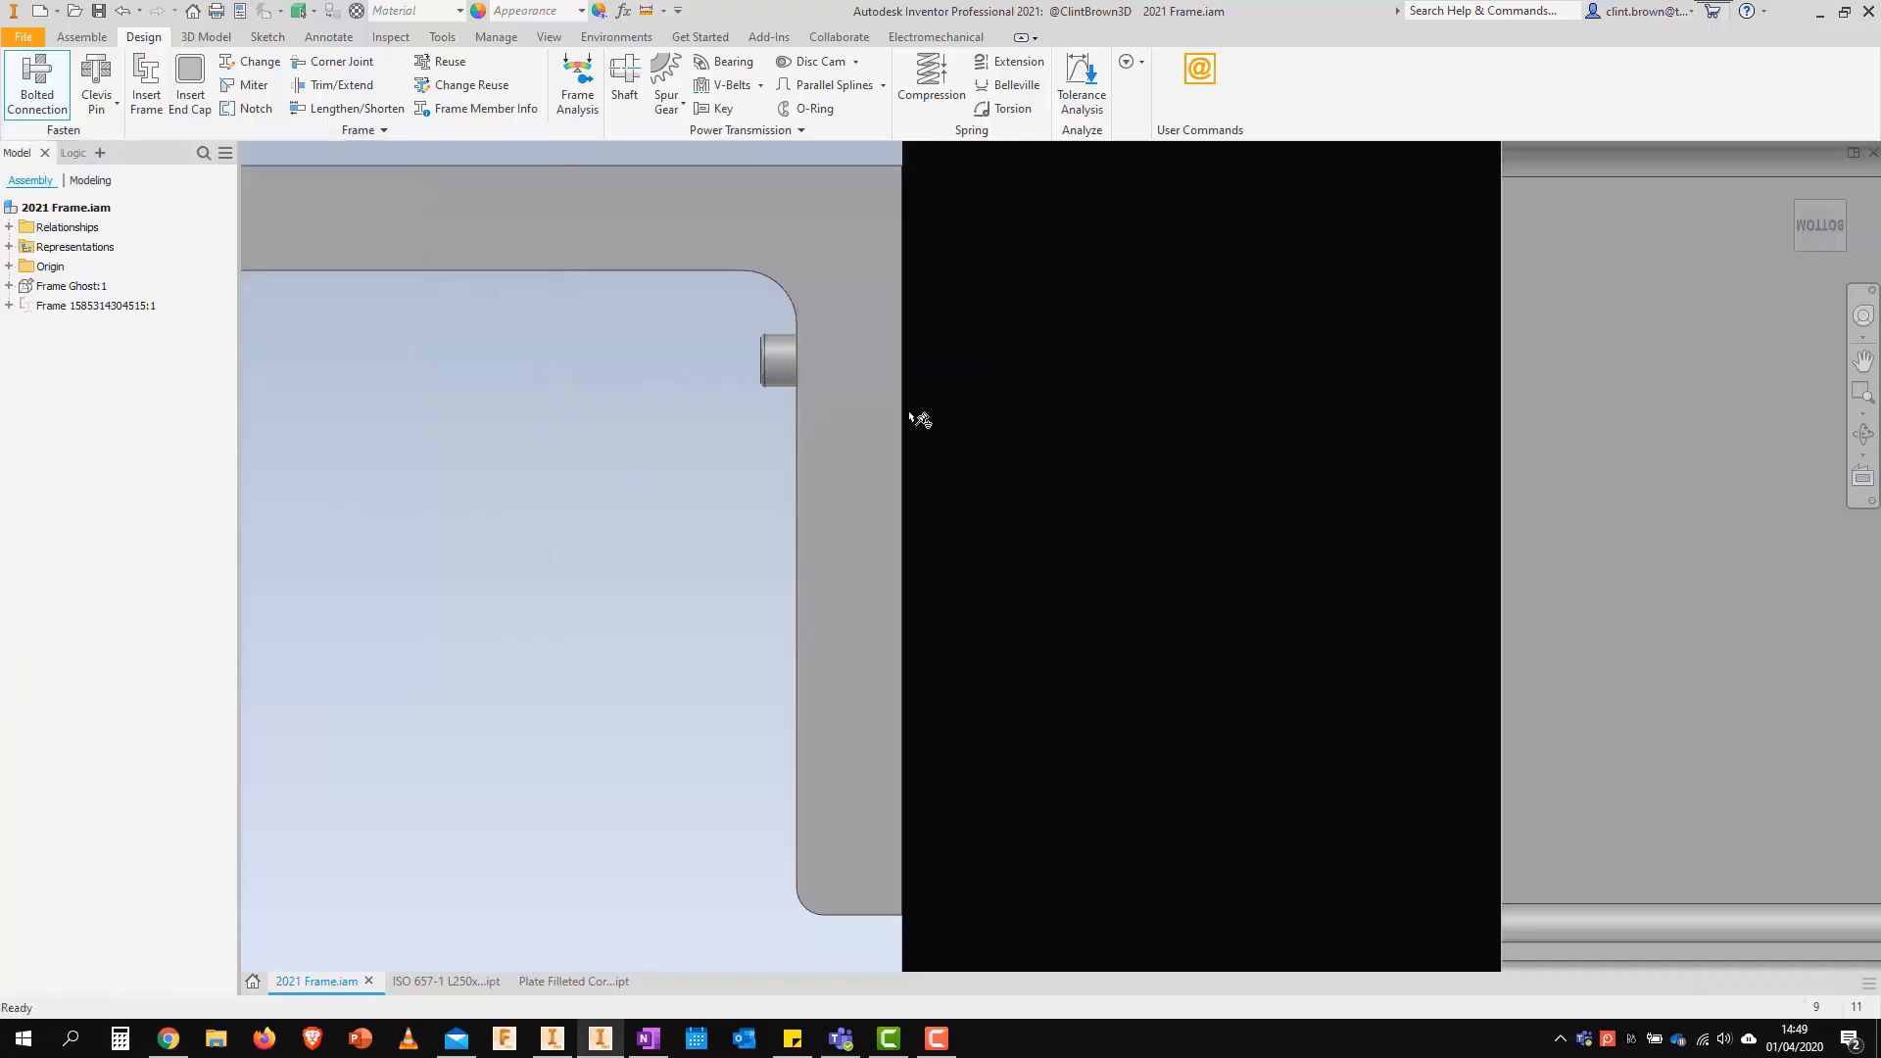
Inspect the bolt in the assembly and the holes cut in the ISO 657-1 angle part and the filleted plate part
left_click(1791, 182)
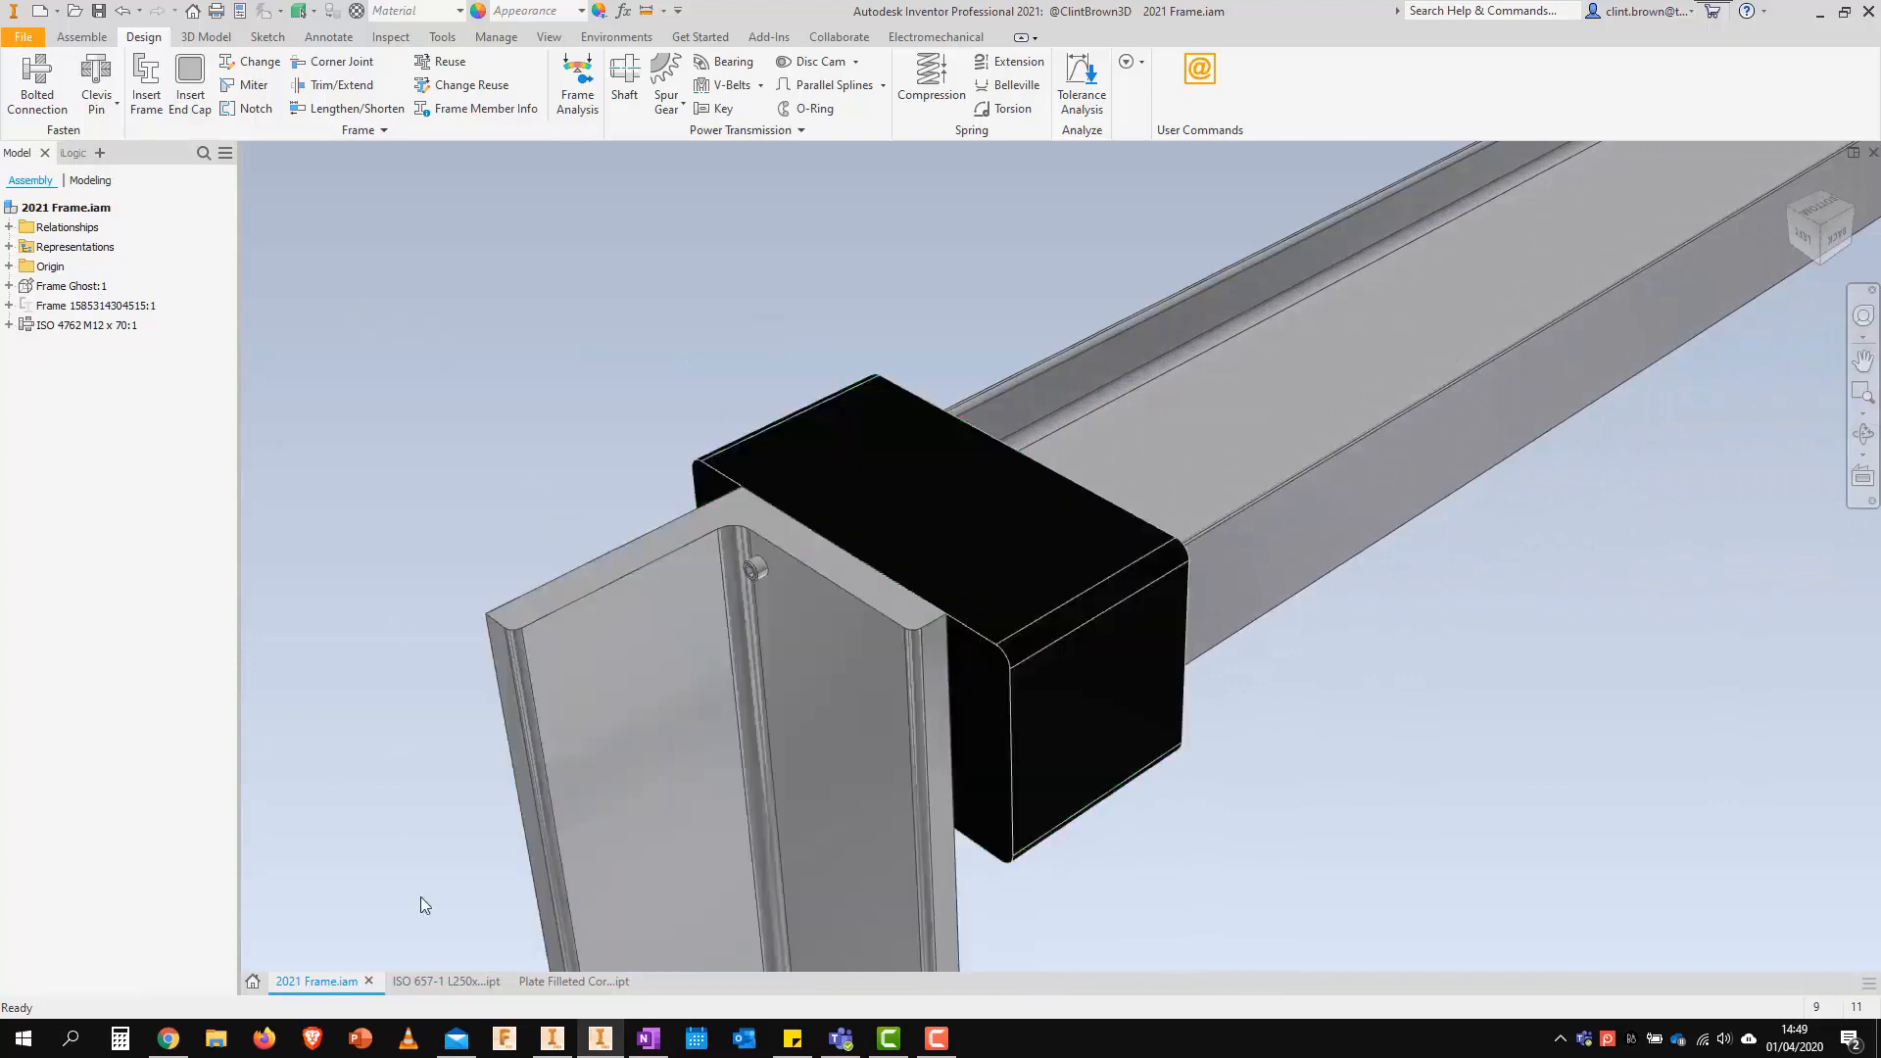
left_click(470, 980)
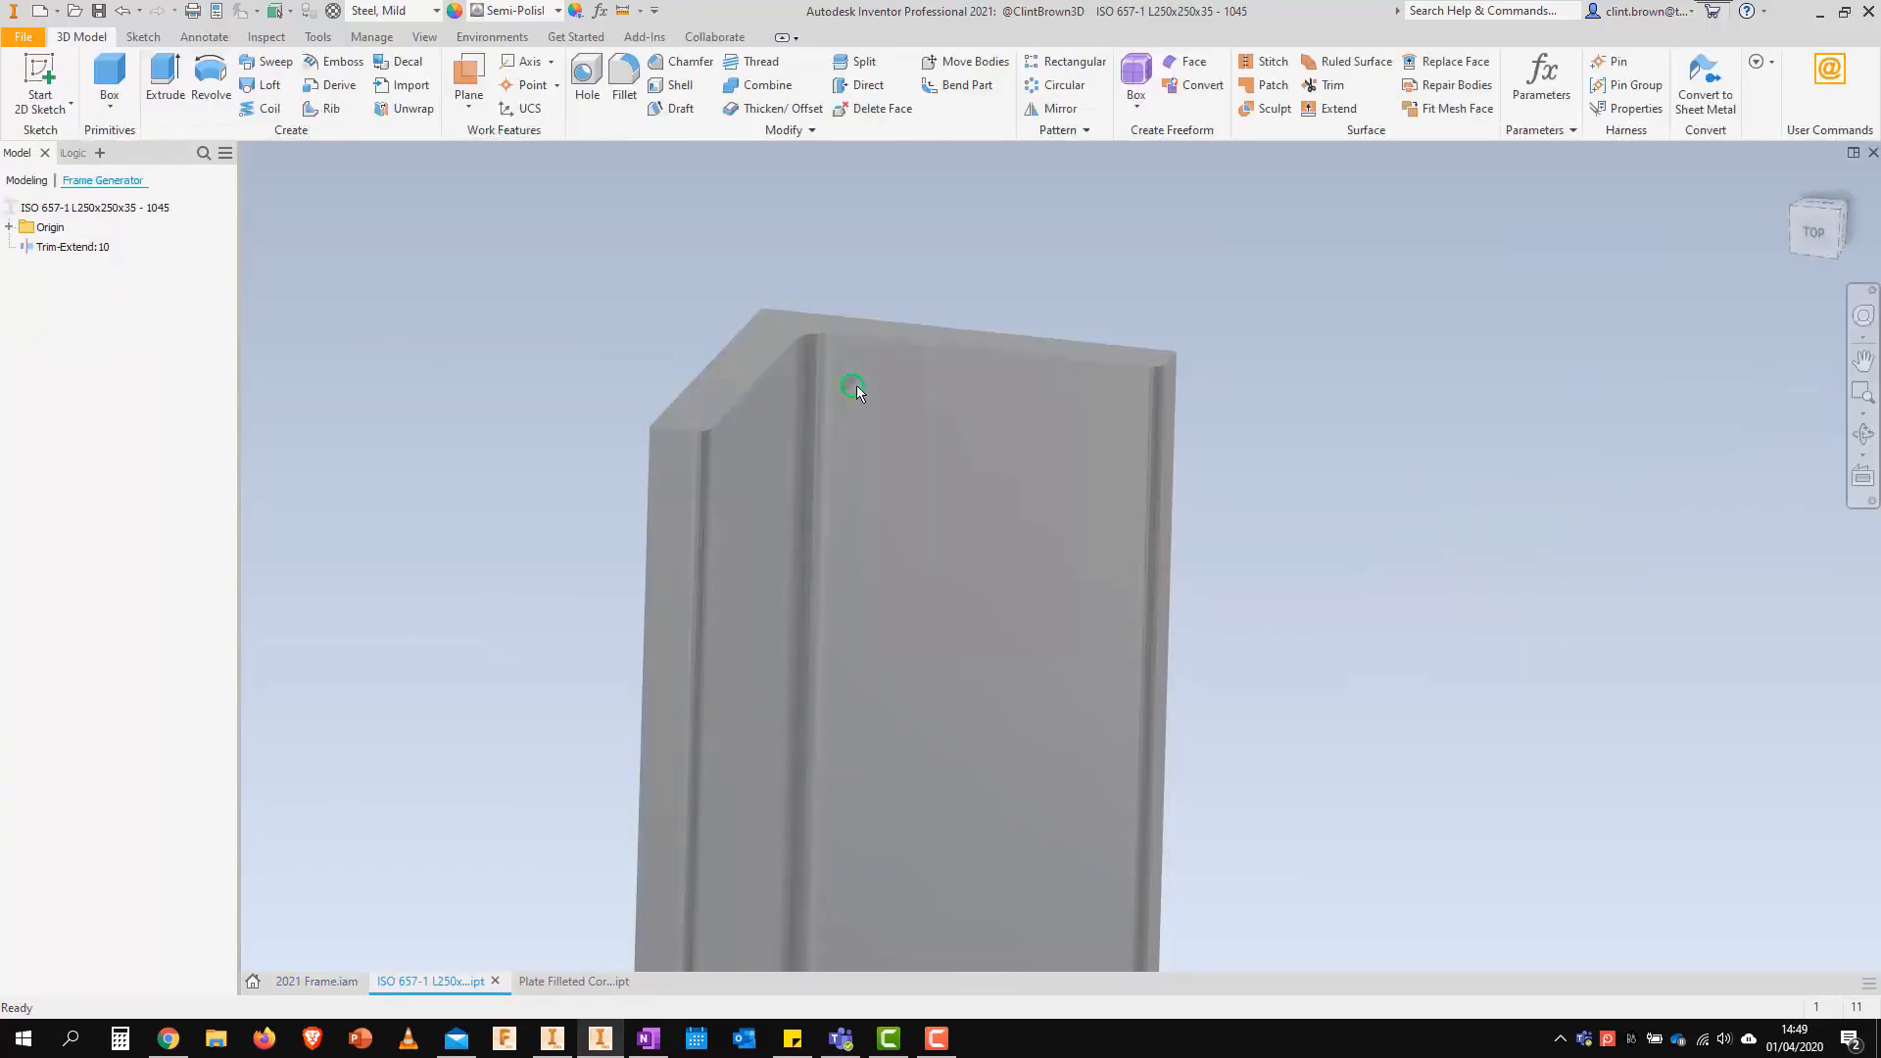
left_click(529, 985)
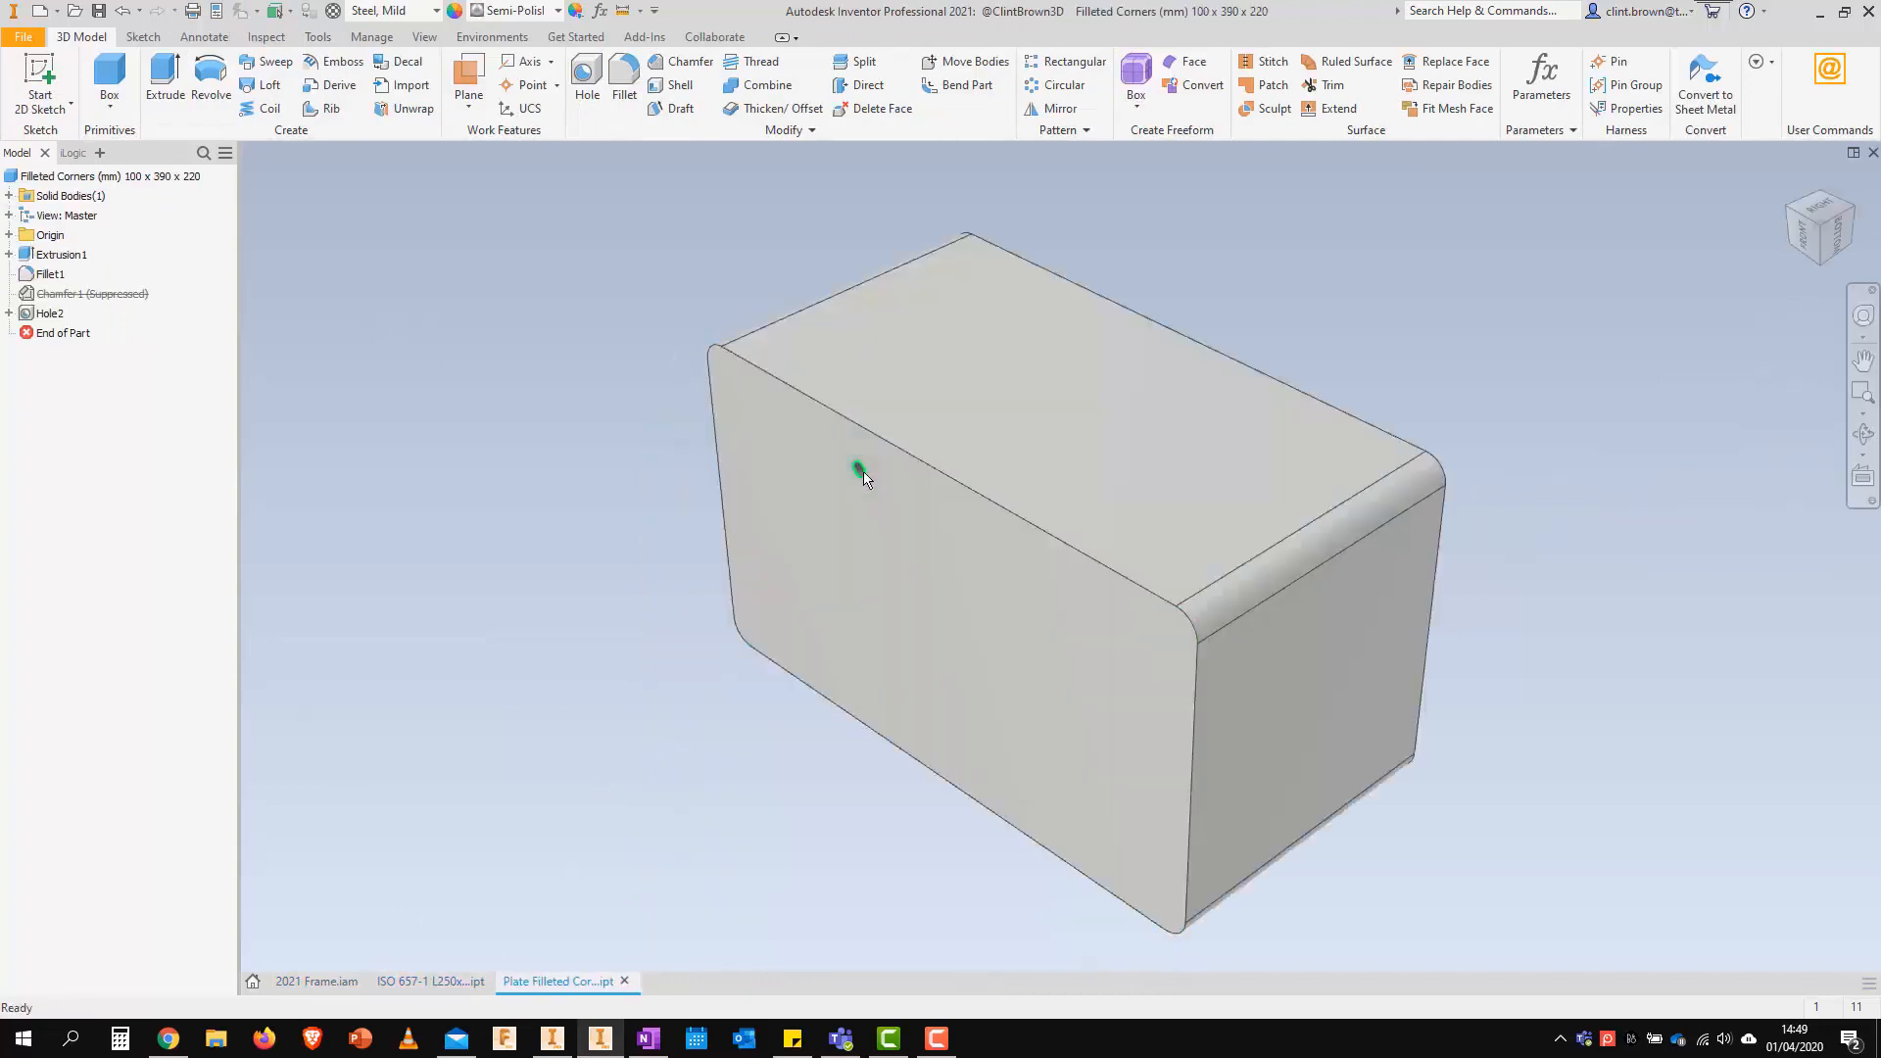
scroll(855, 469, "down", 6)
scroll(889, 459, "up", 6)
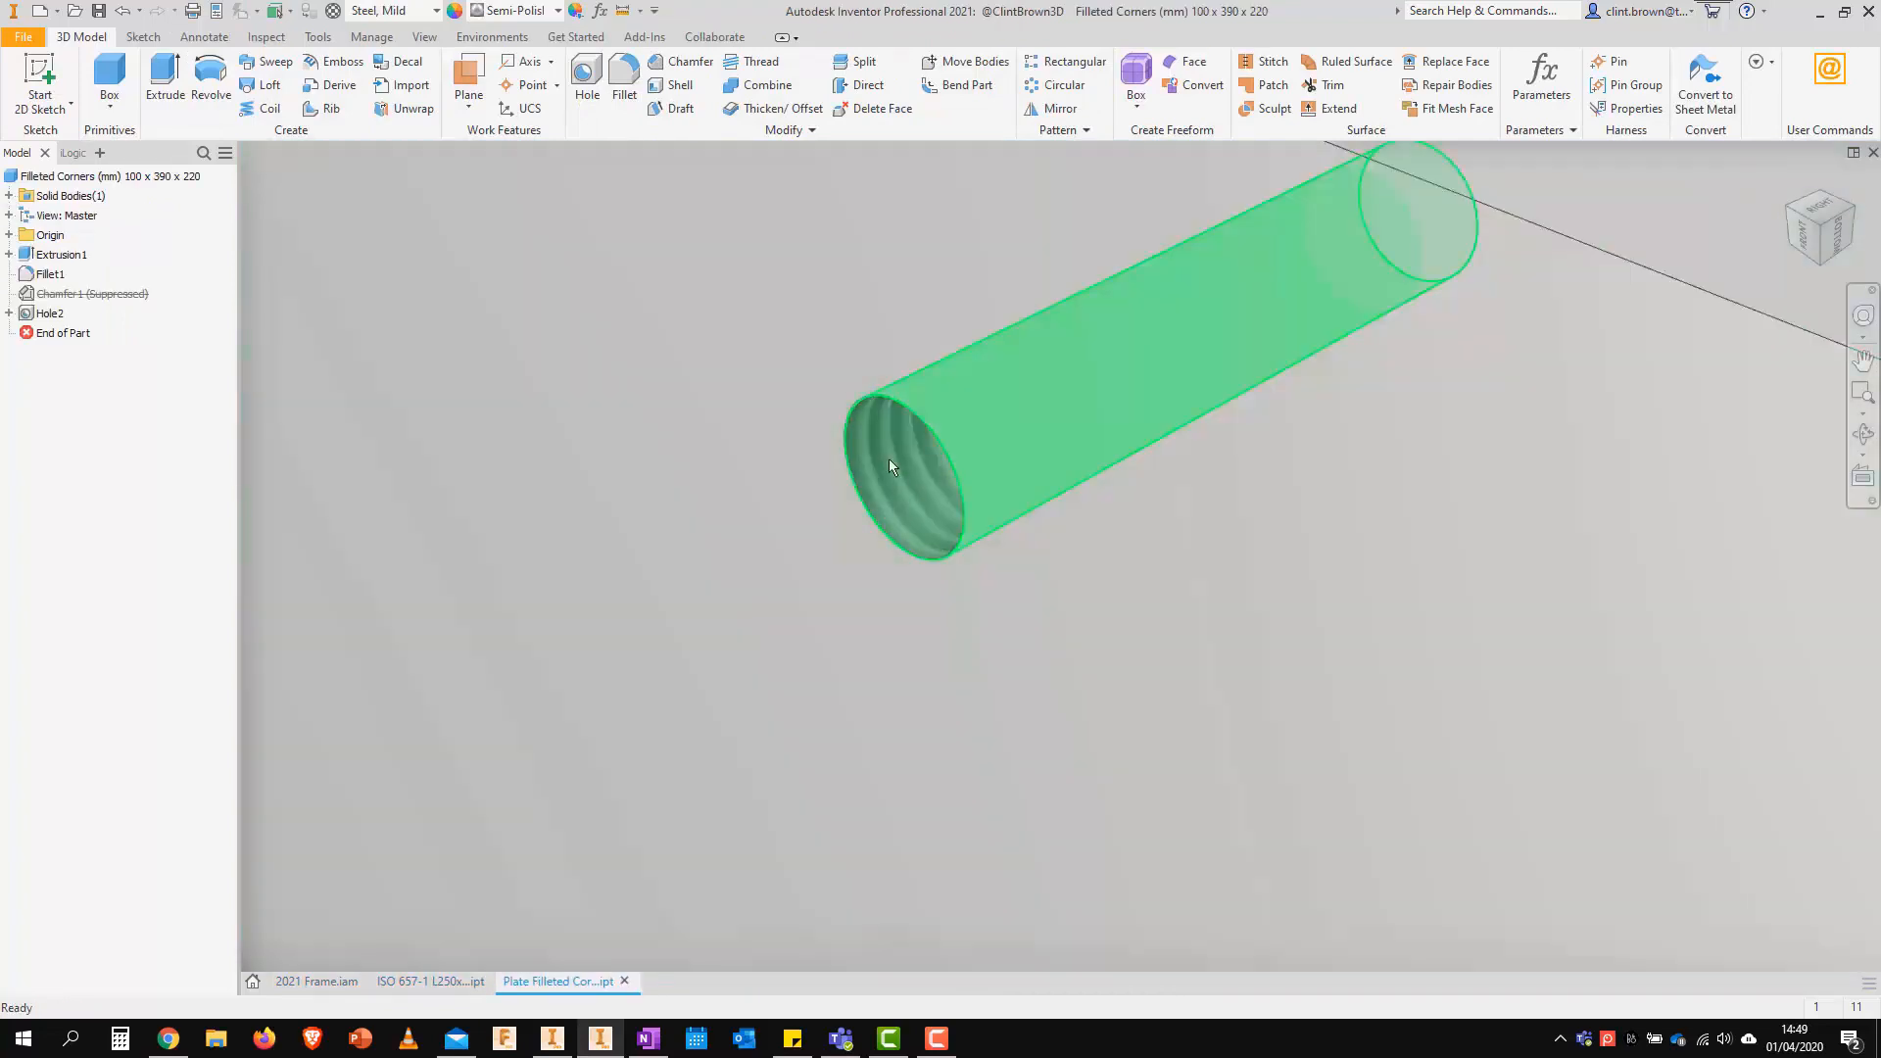
left_click(425, 983)
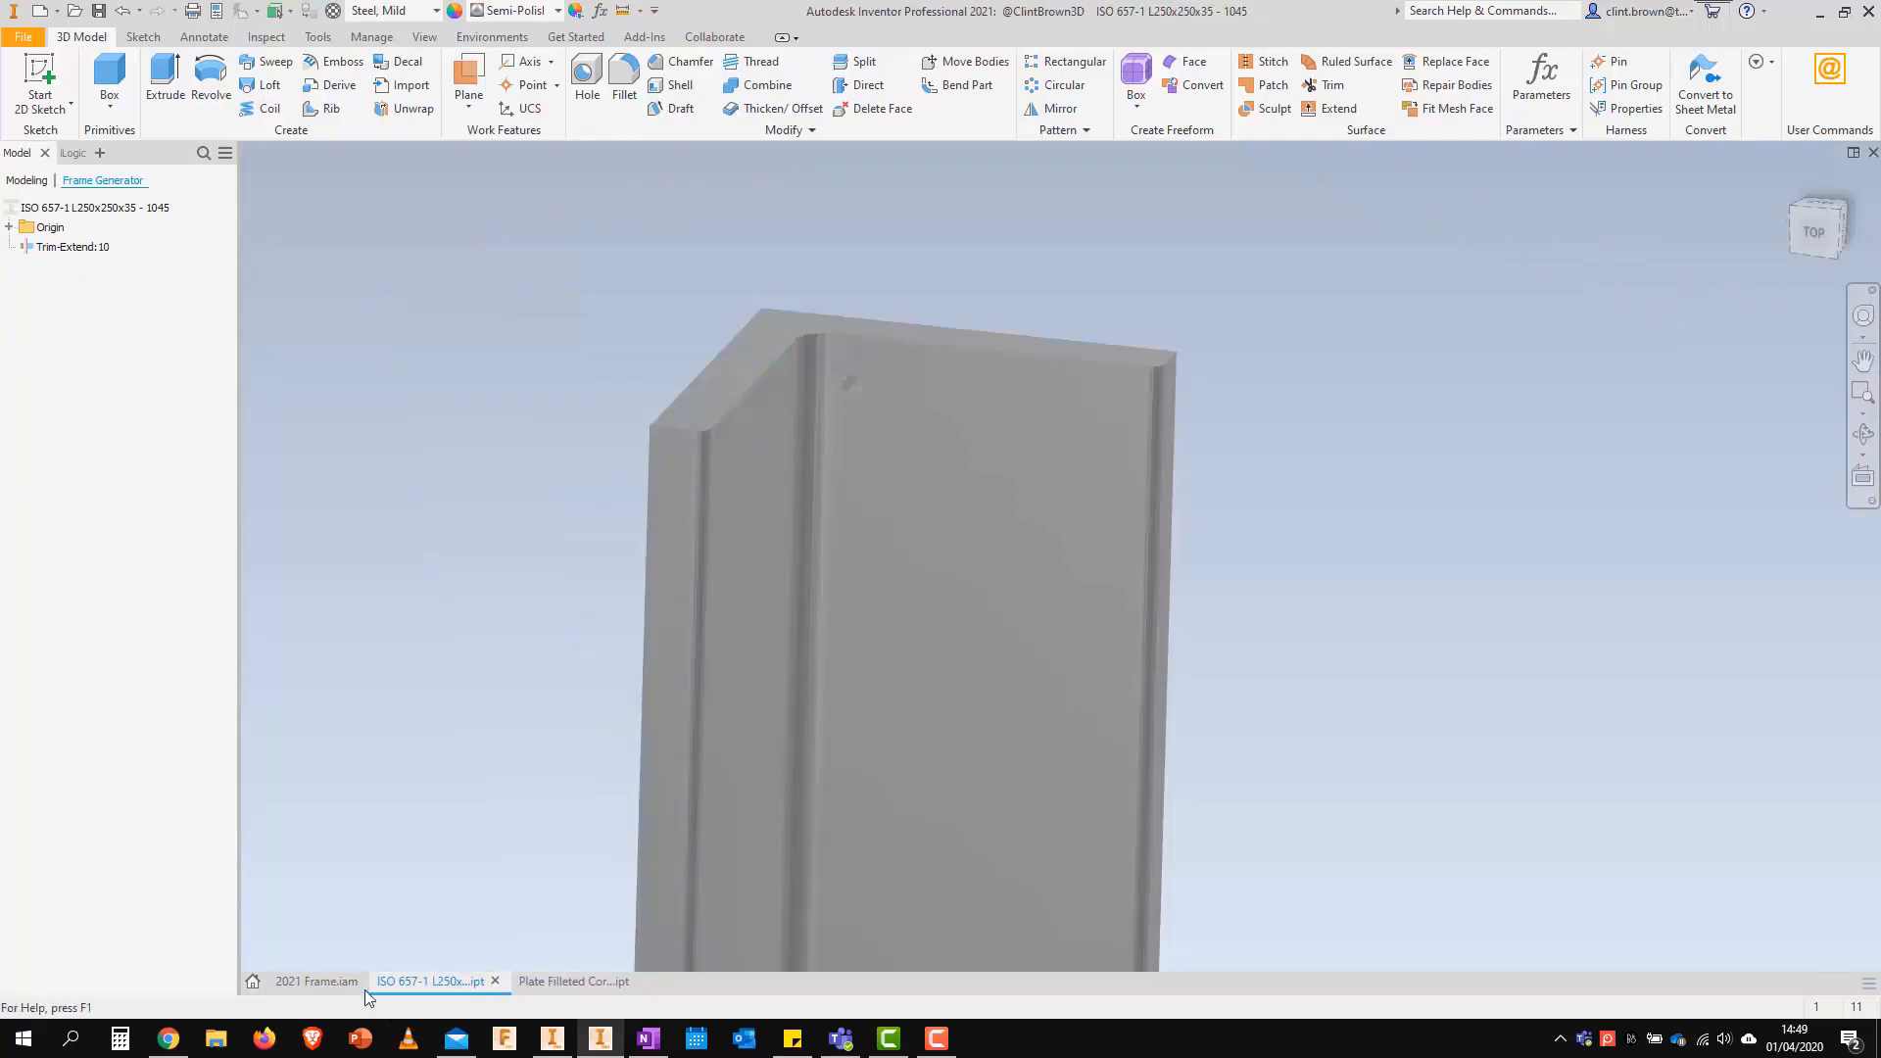
In the 2021 Frame assembly, place a blind bolted connection on the sketch points of the angle section's inner face, using On point placement
left_click(323, 983)
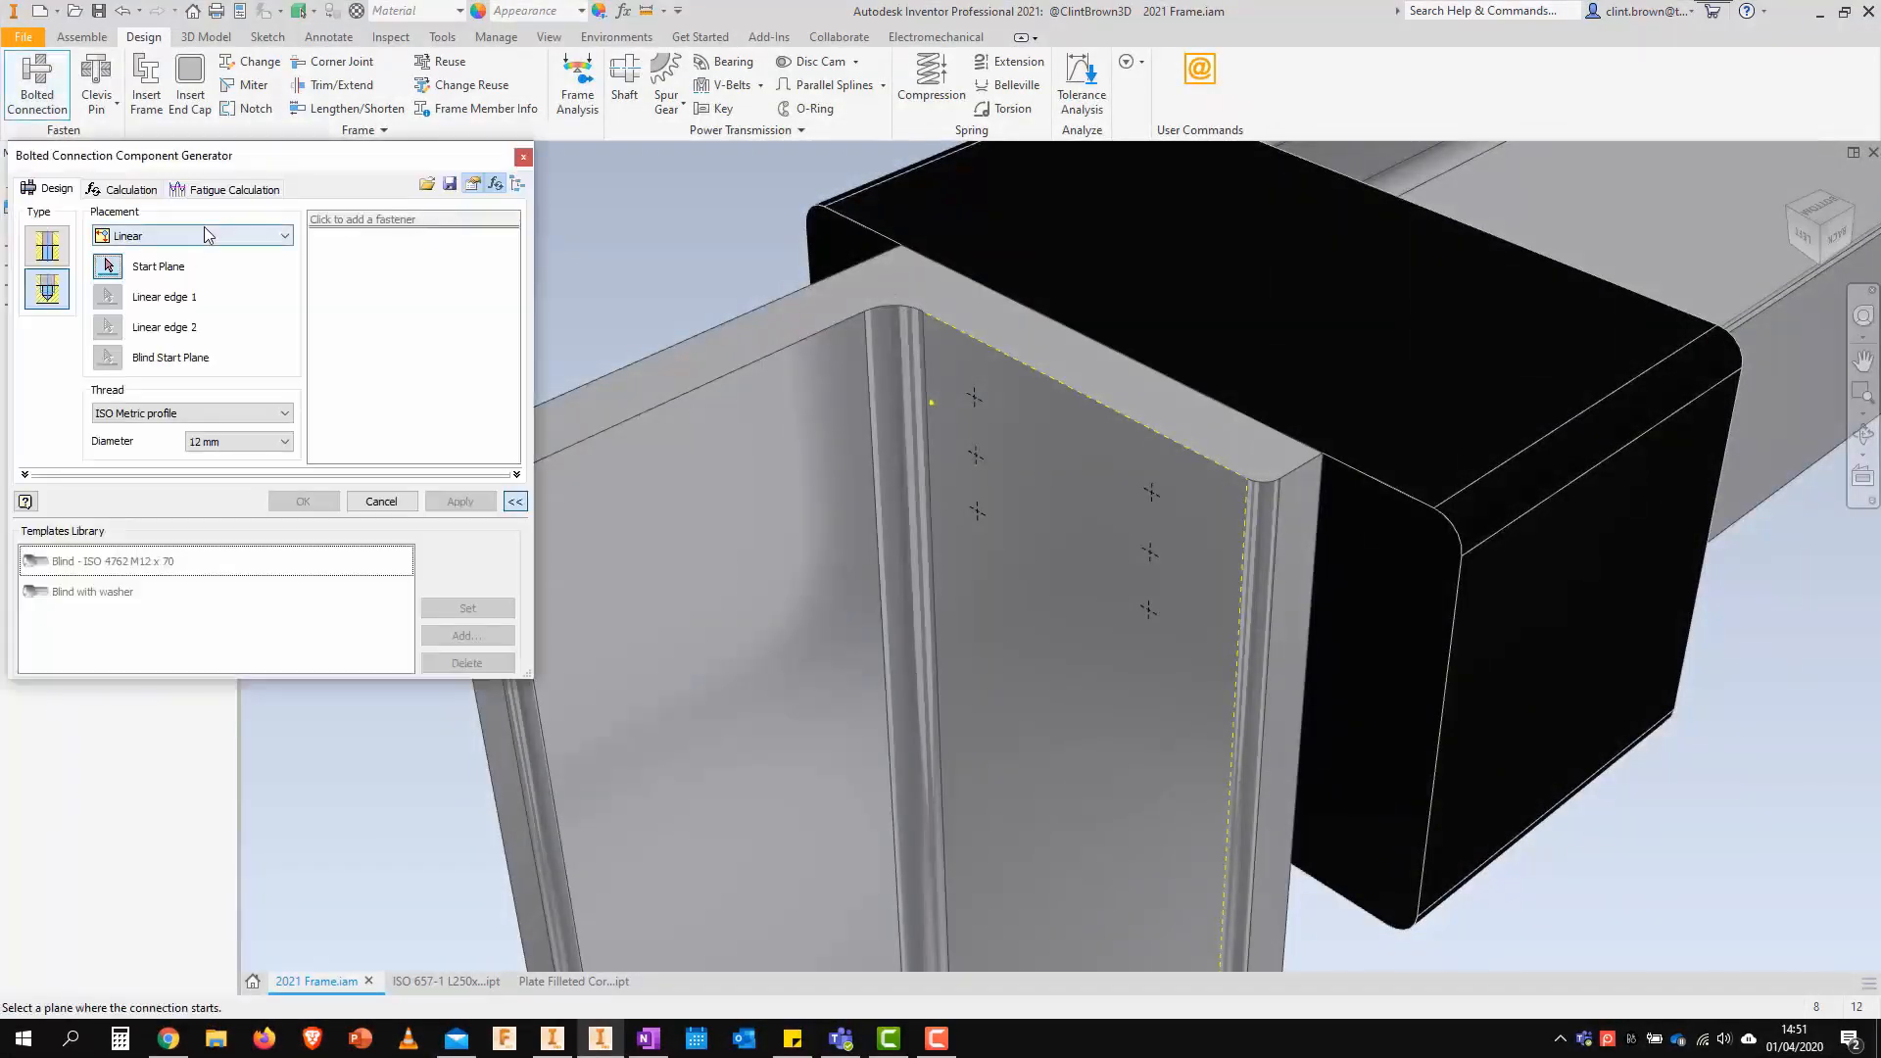
left_click(196, 236)
left_click(179, 287)
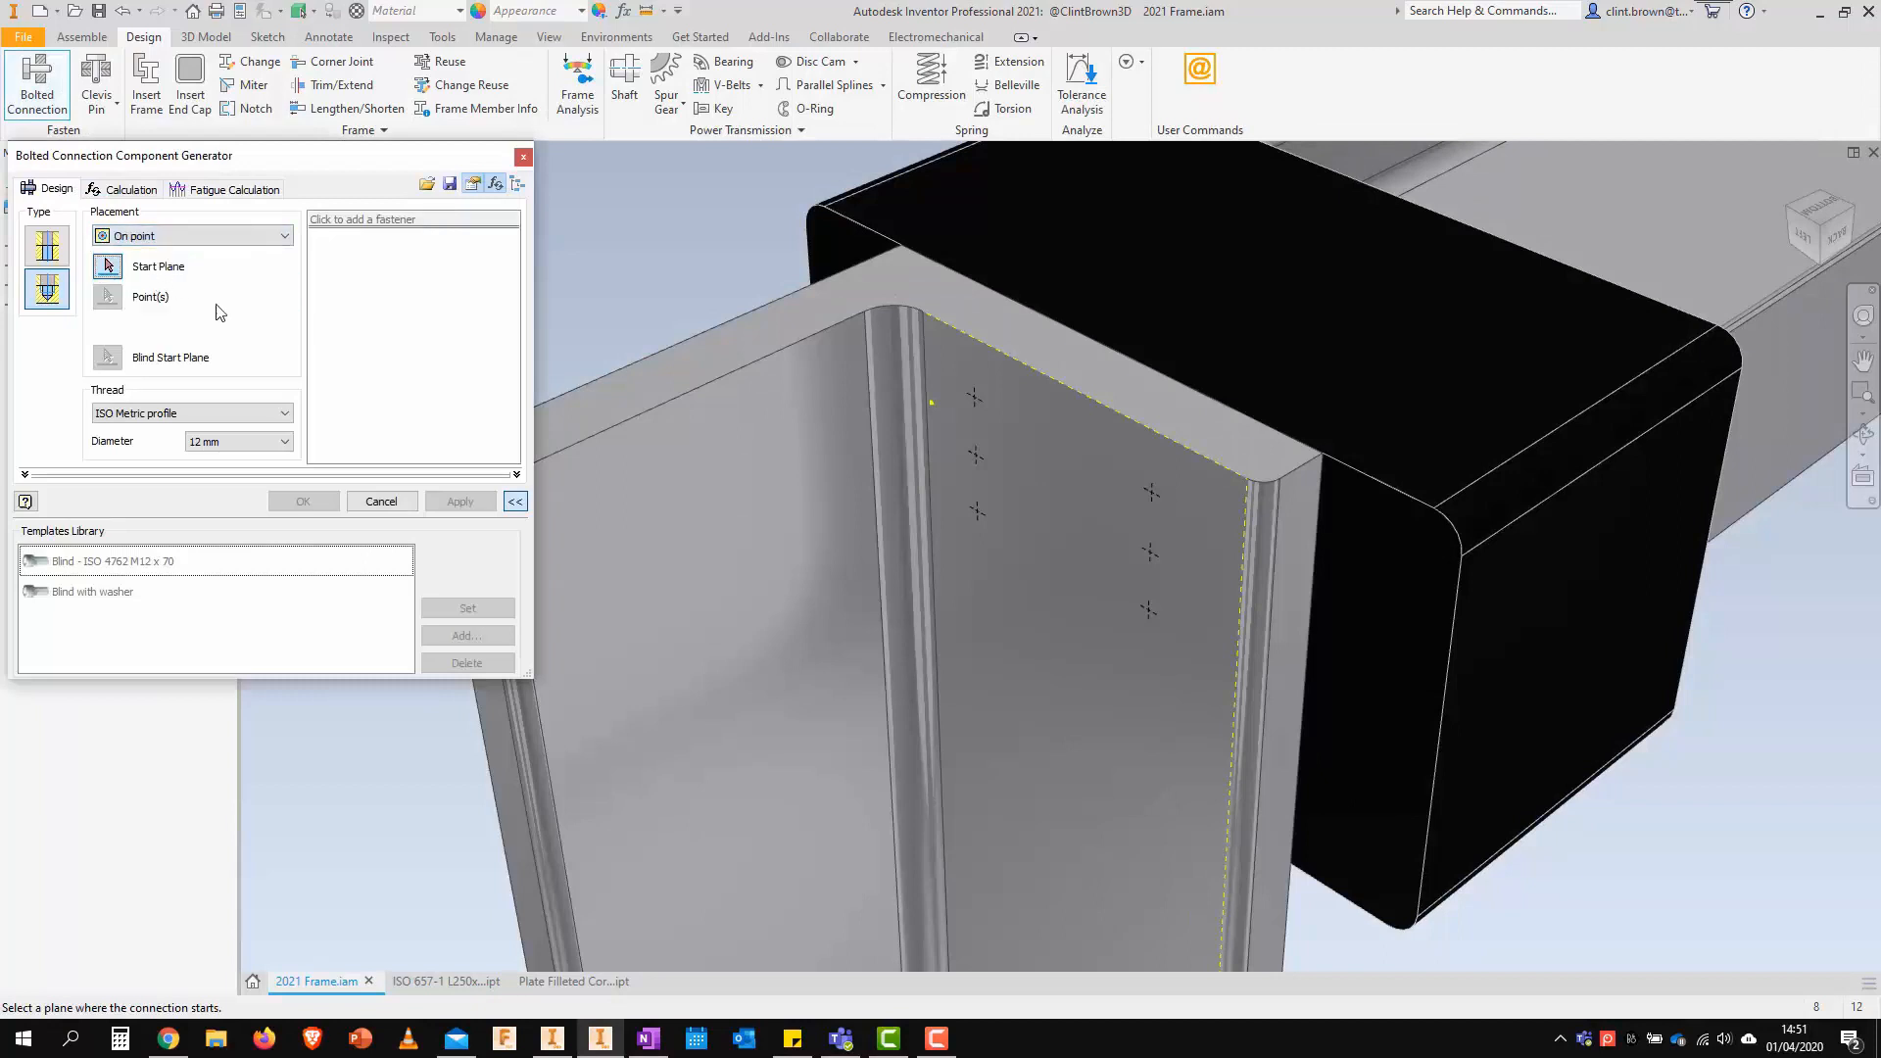
left_click(1055, 491)
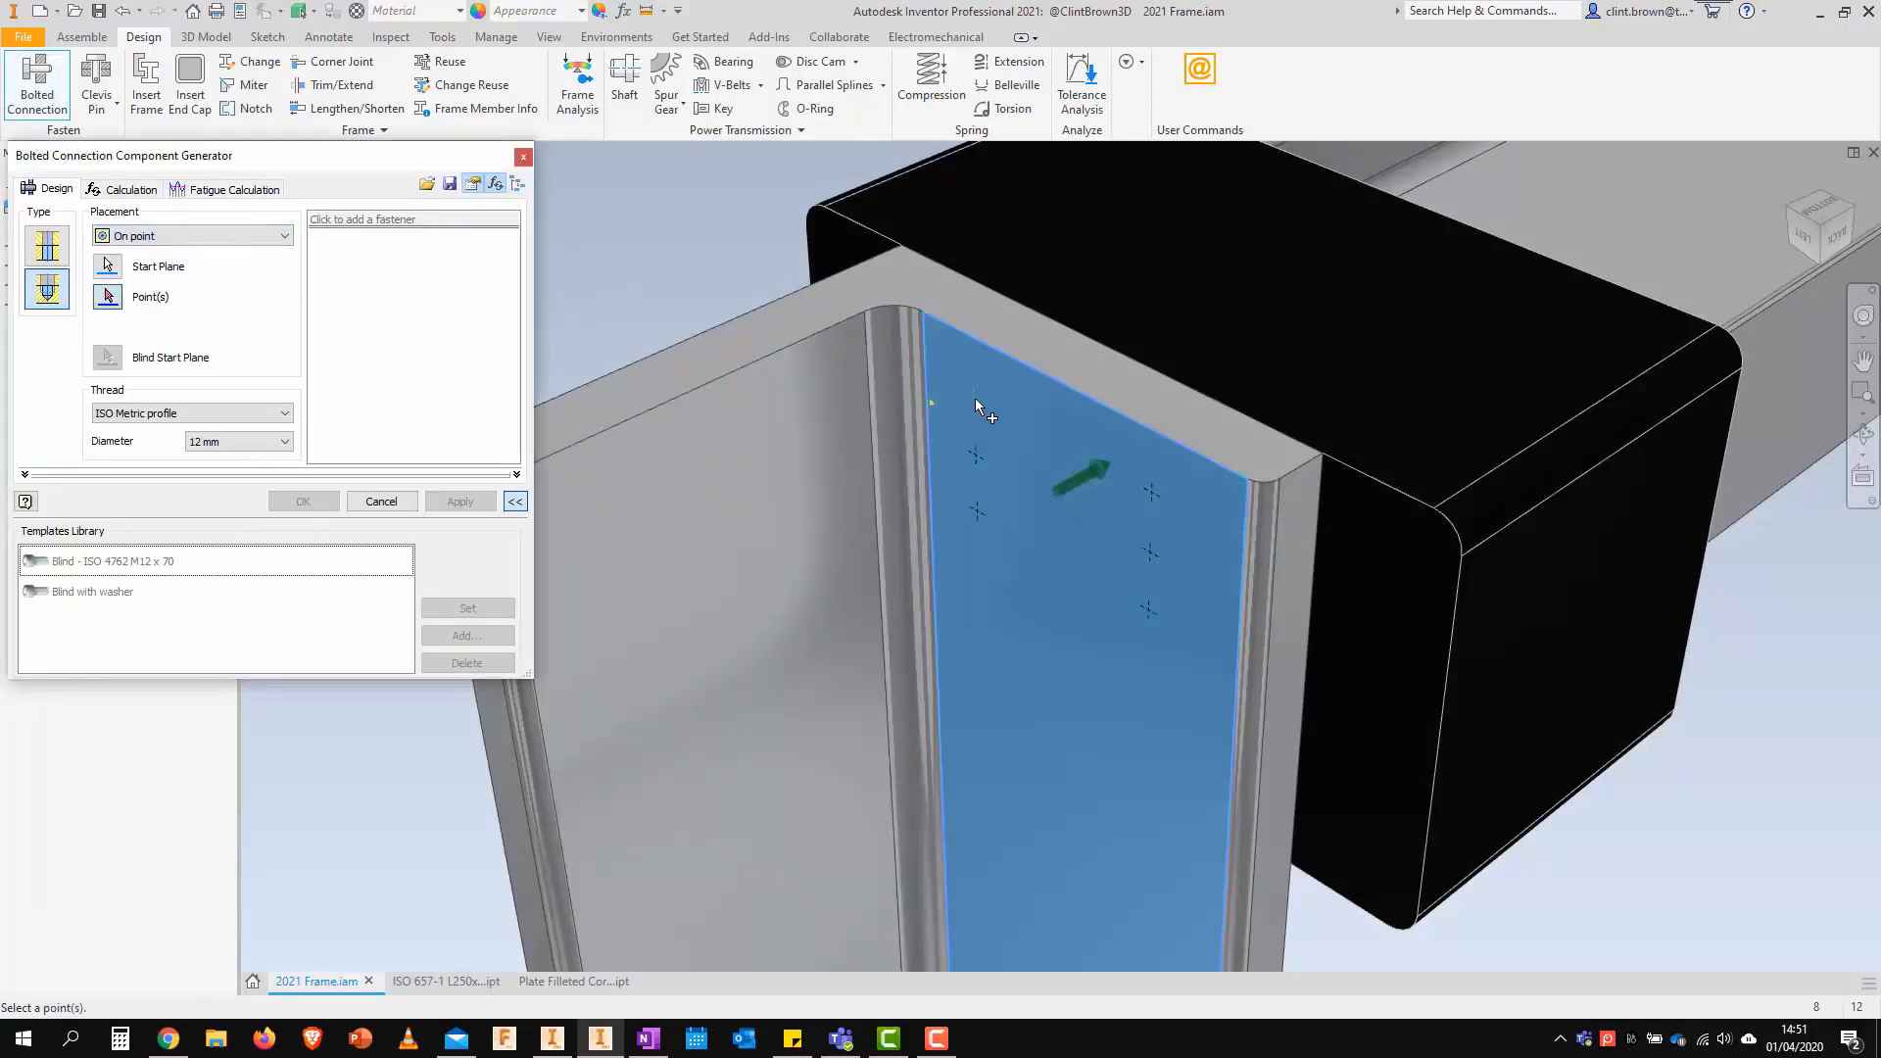
left_click(977, 455)
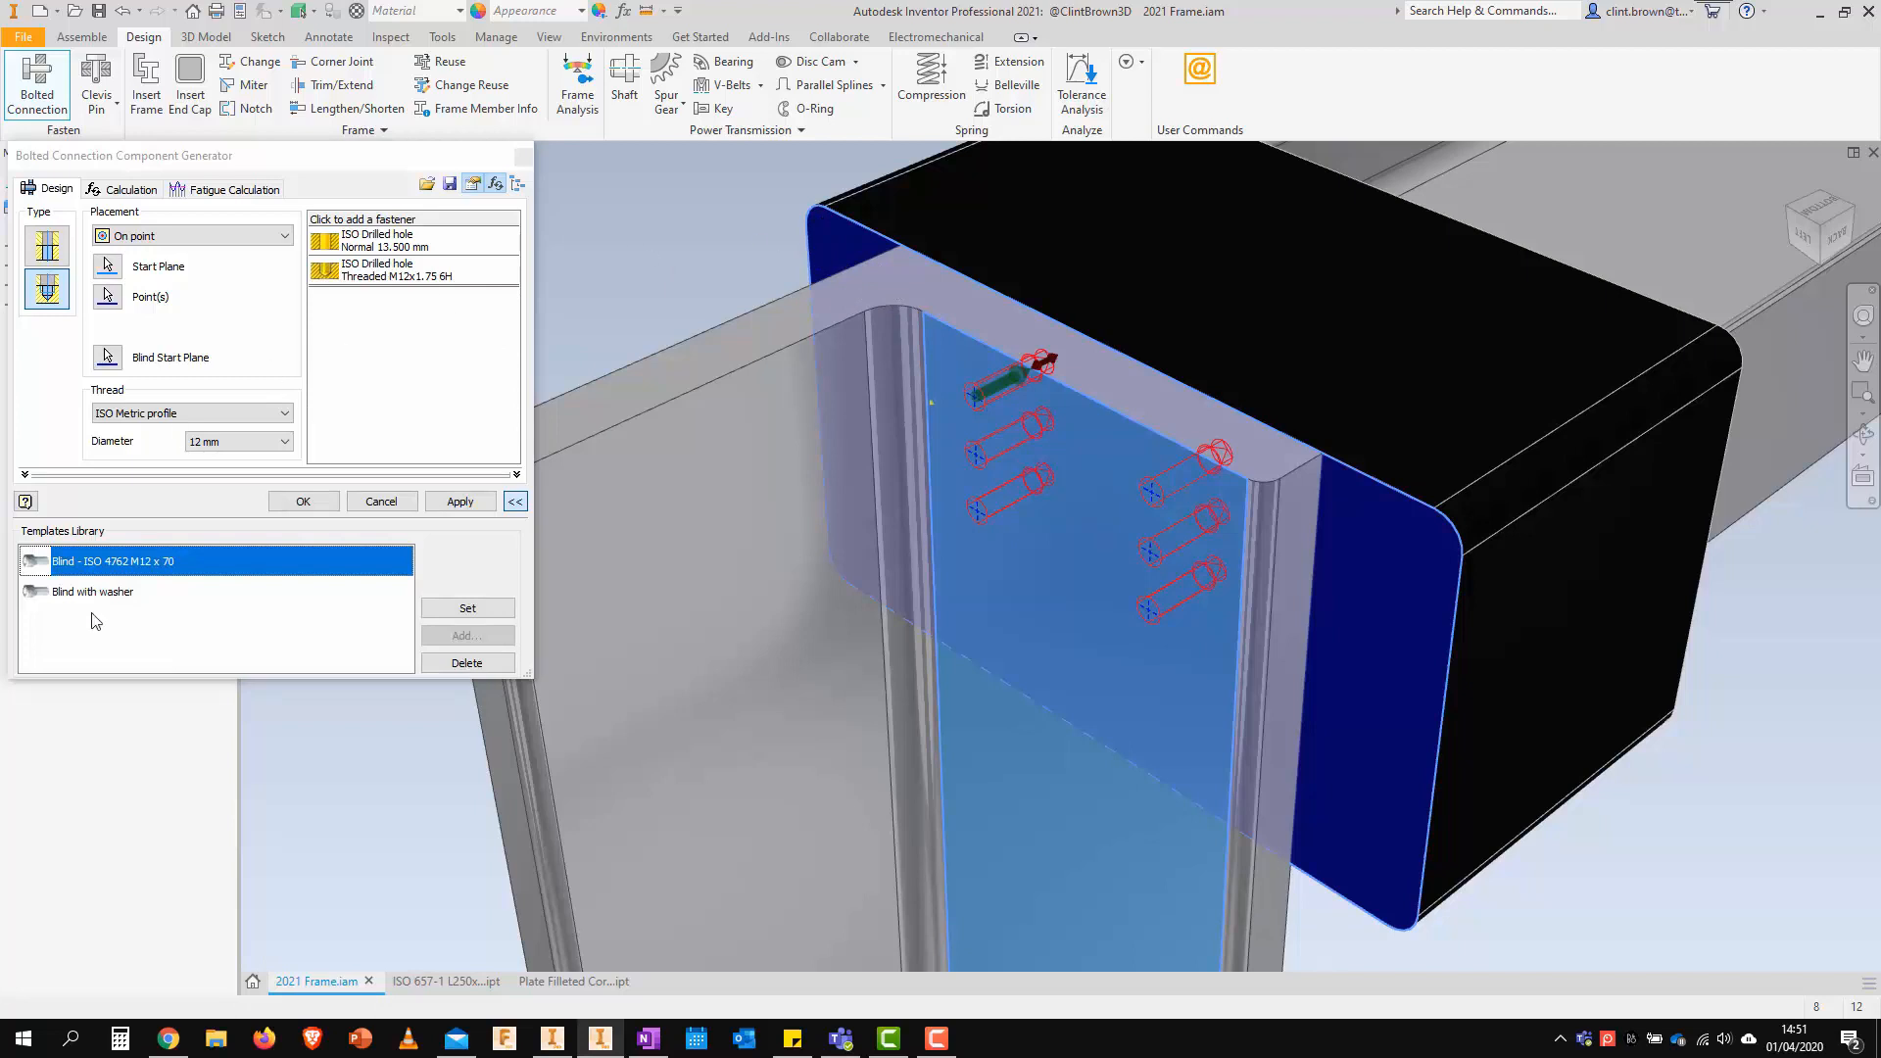
Generate the bolted connection from the "Blind with washer" template and check the holes in the angle and filleted plate parts
left_click(116, 597)
left_click(467, 608)
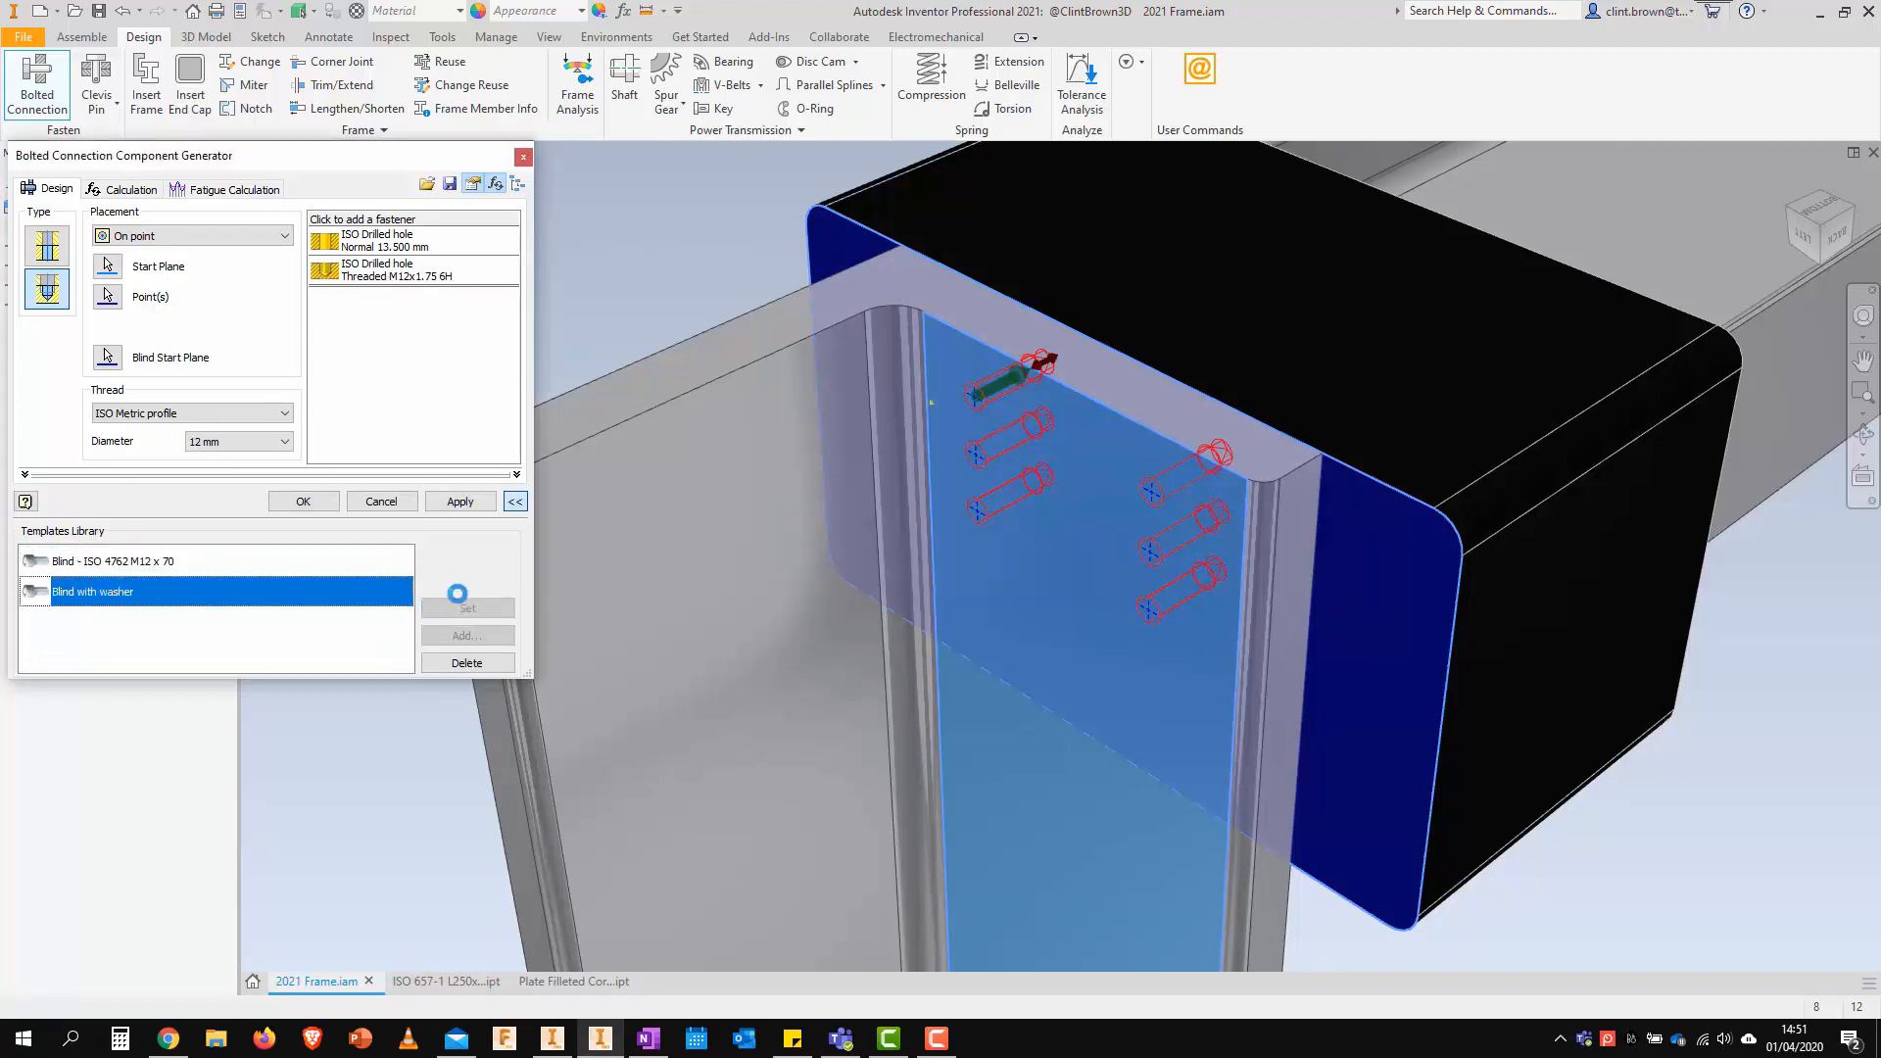
left_click(301, 503)
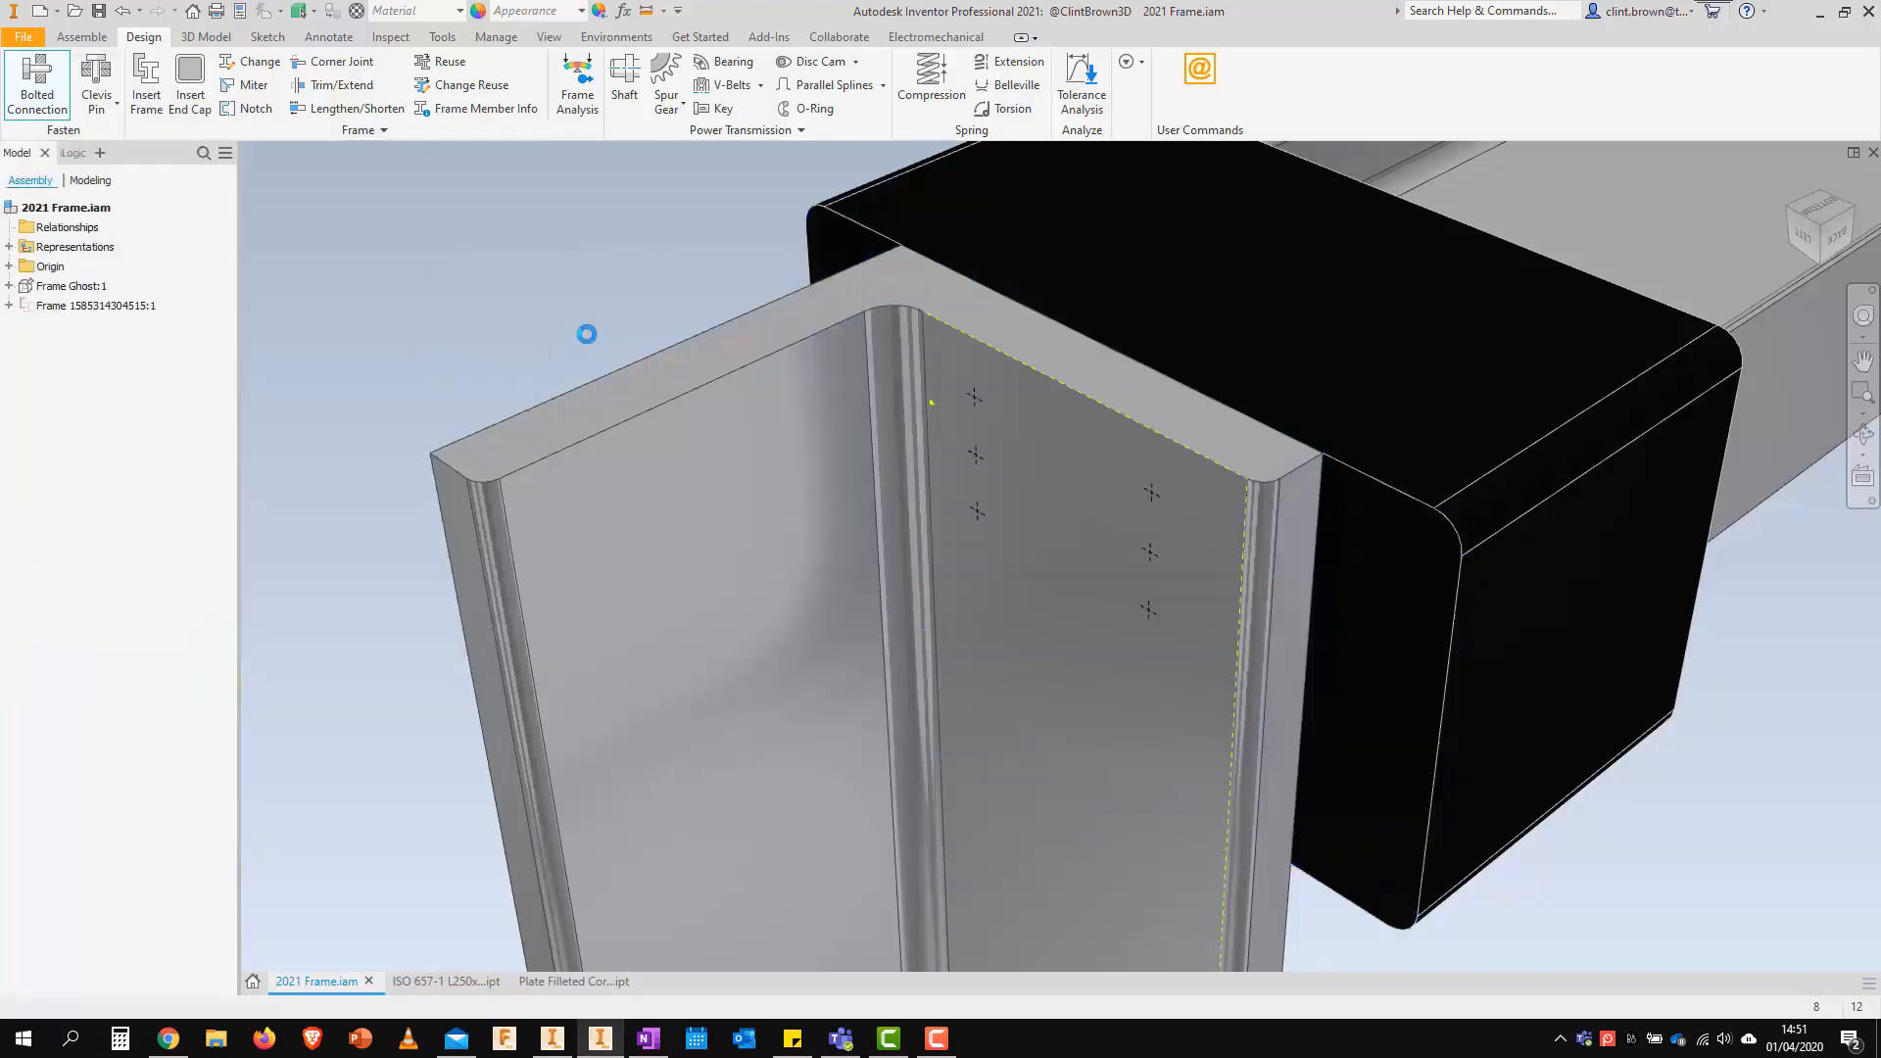
left_click(425, 983)
left_click(576, 982)
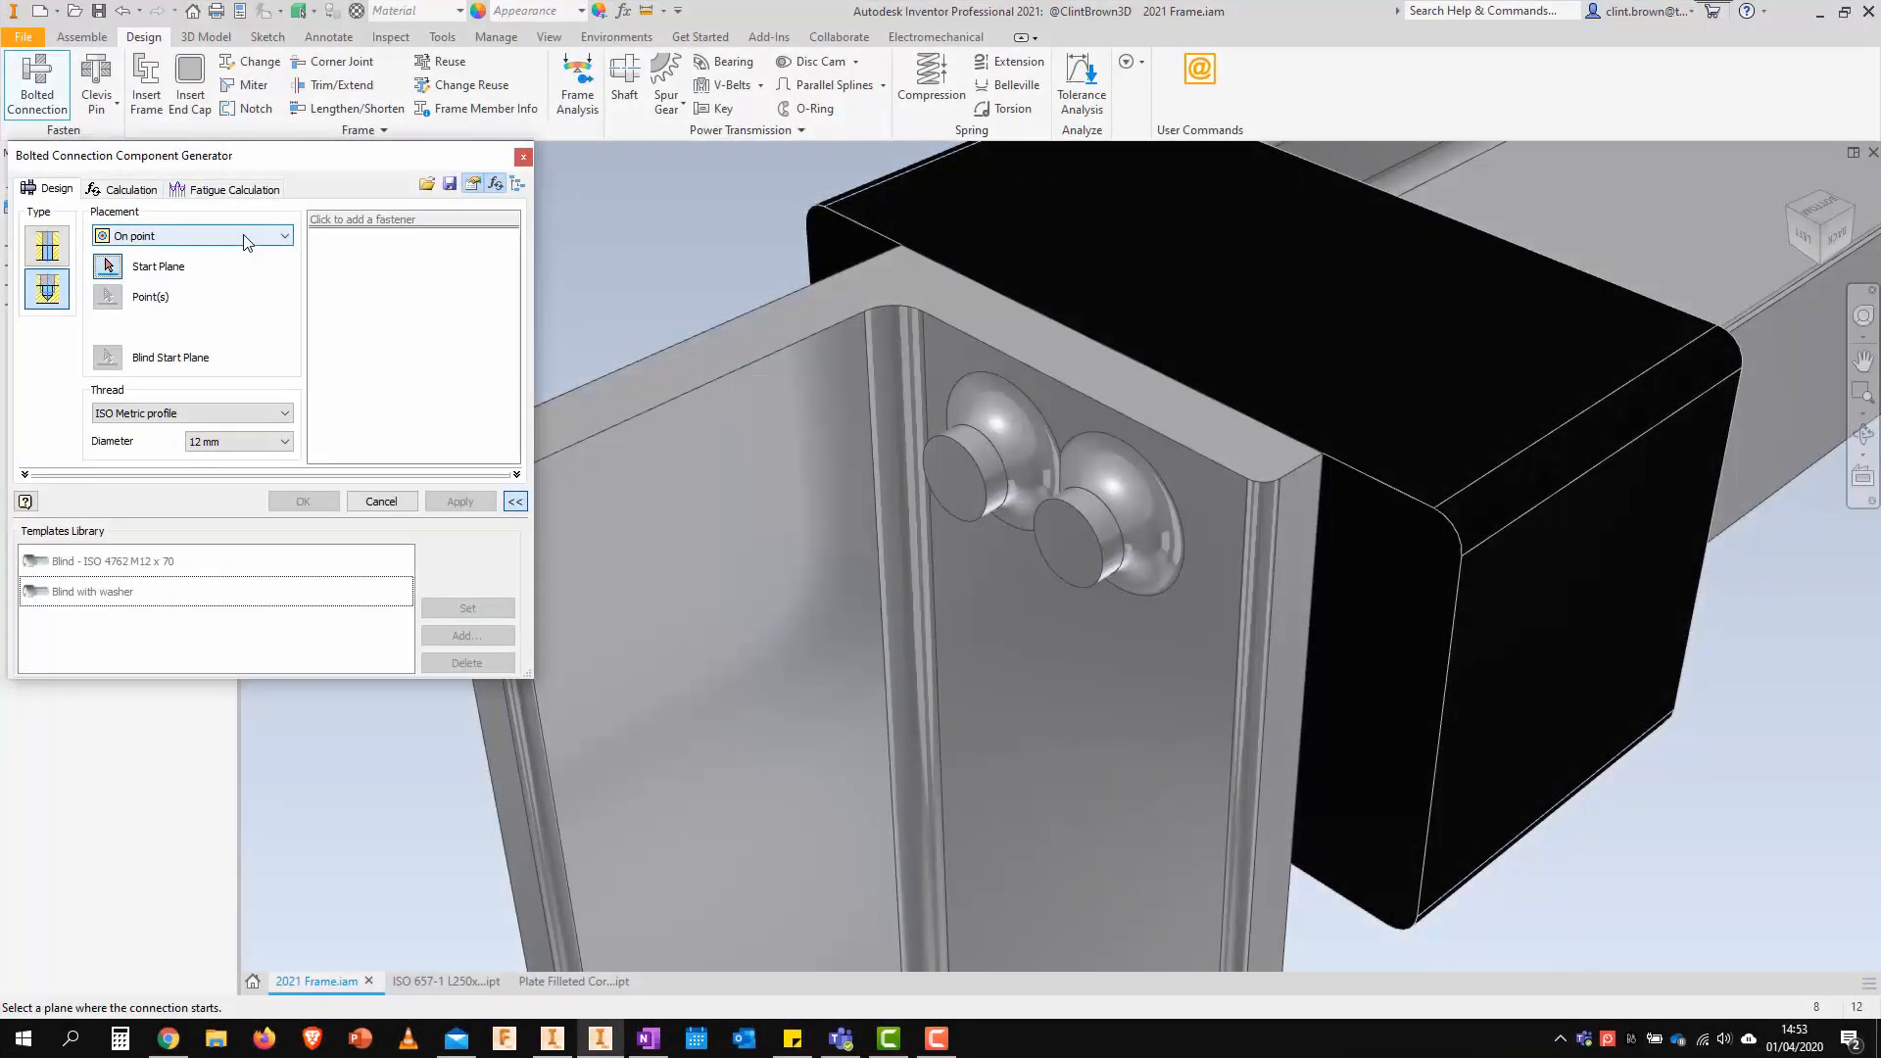
Set up a blind Concentric connection from the first boss's end face and circular edge, with the plate's face as the blind start plane
left_click(244, 238)
left_click(202, 273)
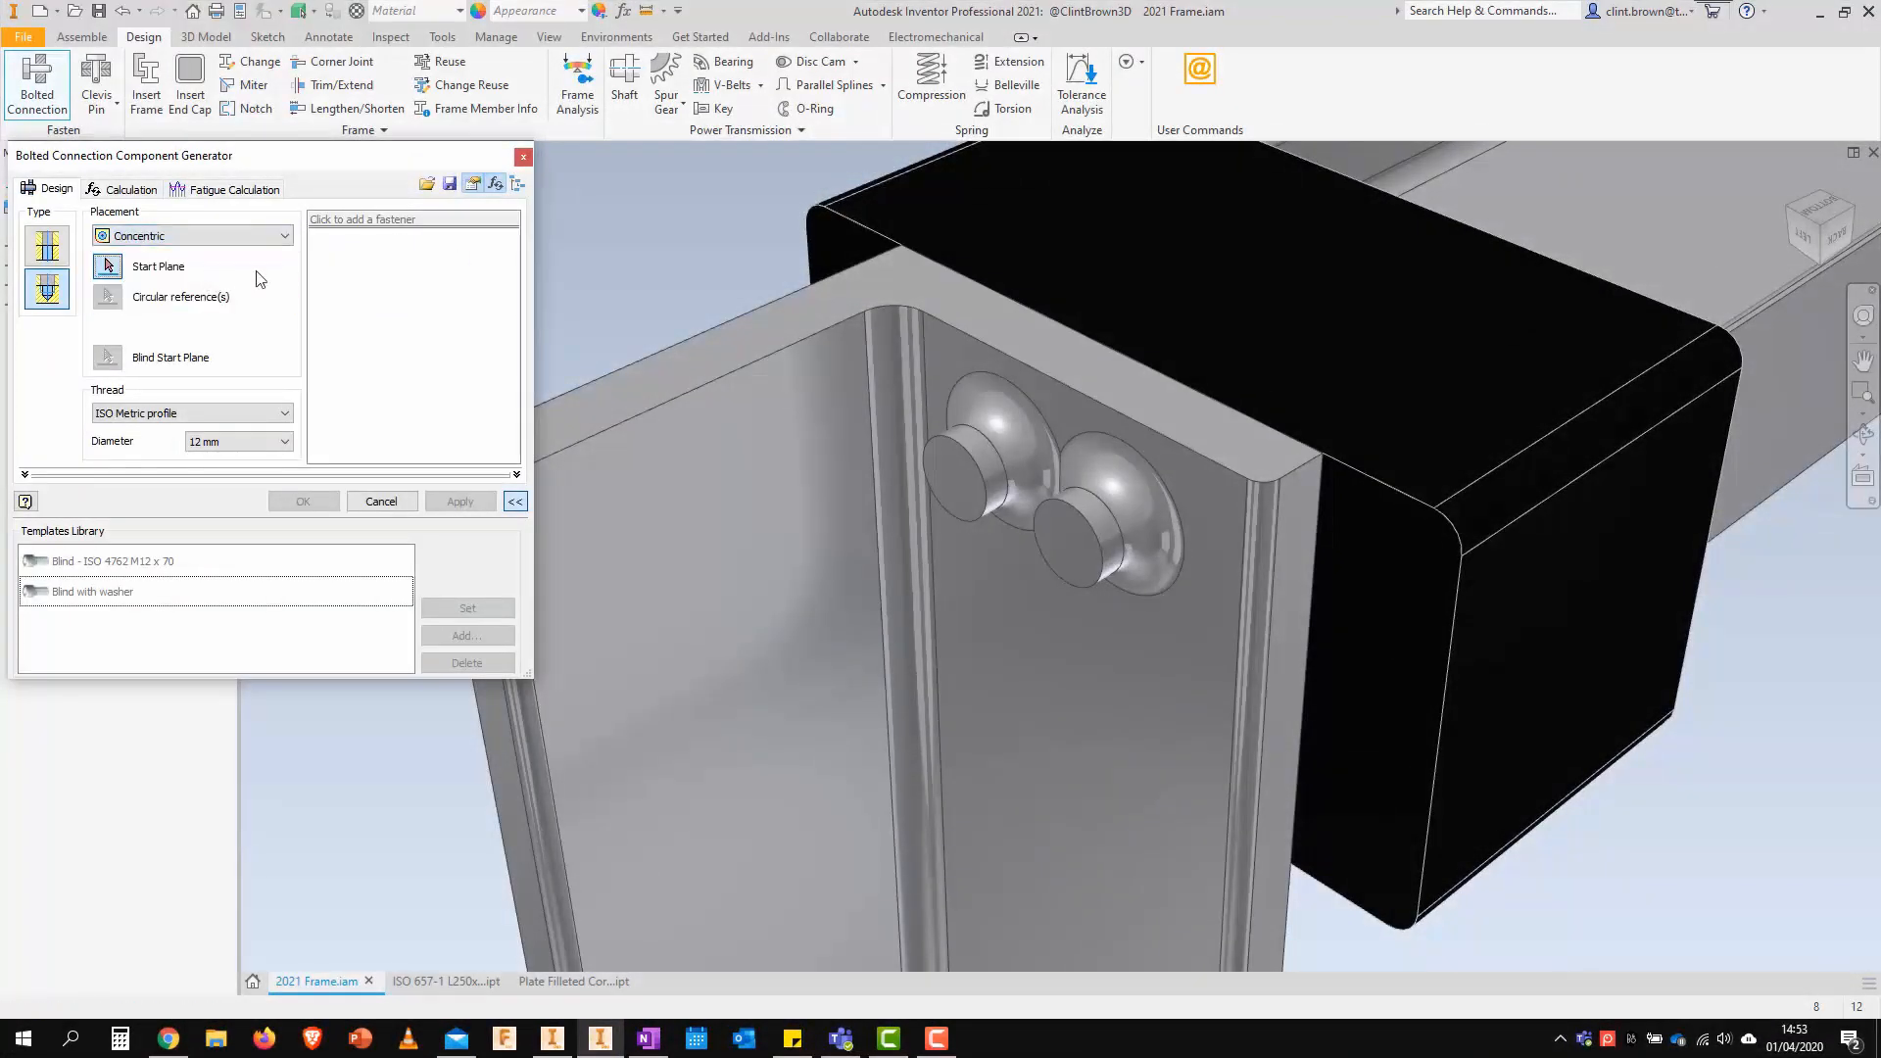
left_click(948, 482)
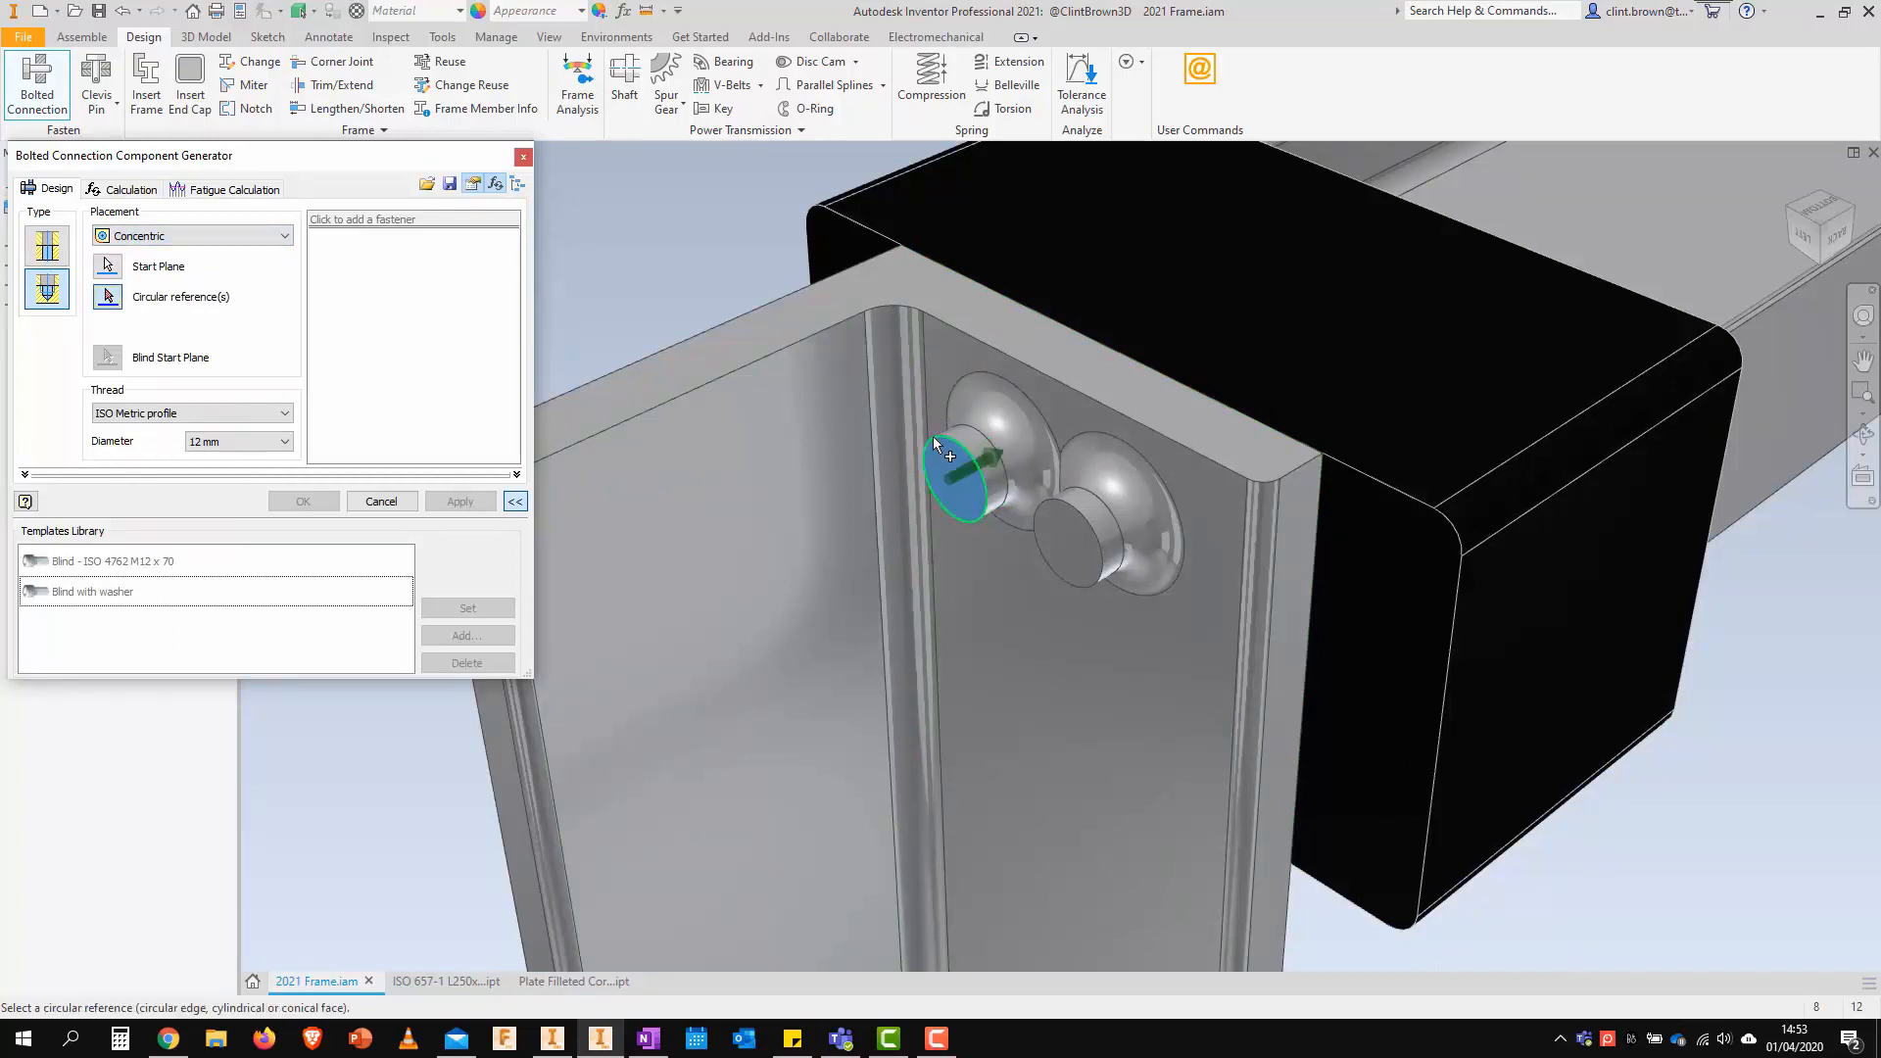
left_click(942, 439)
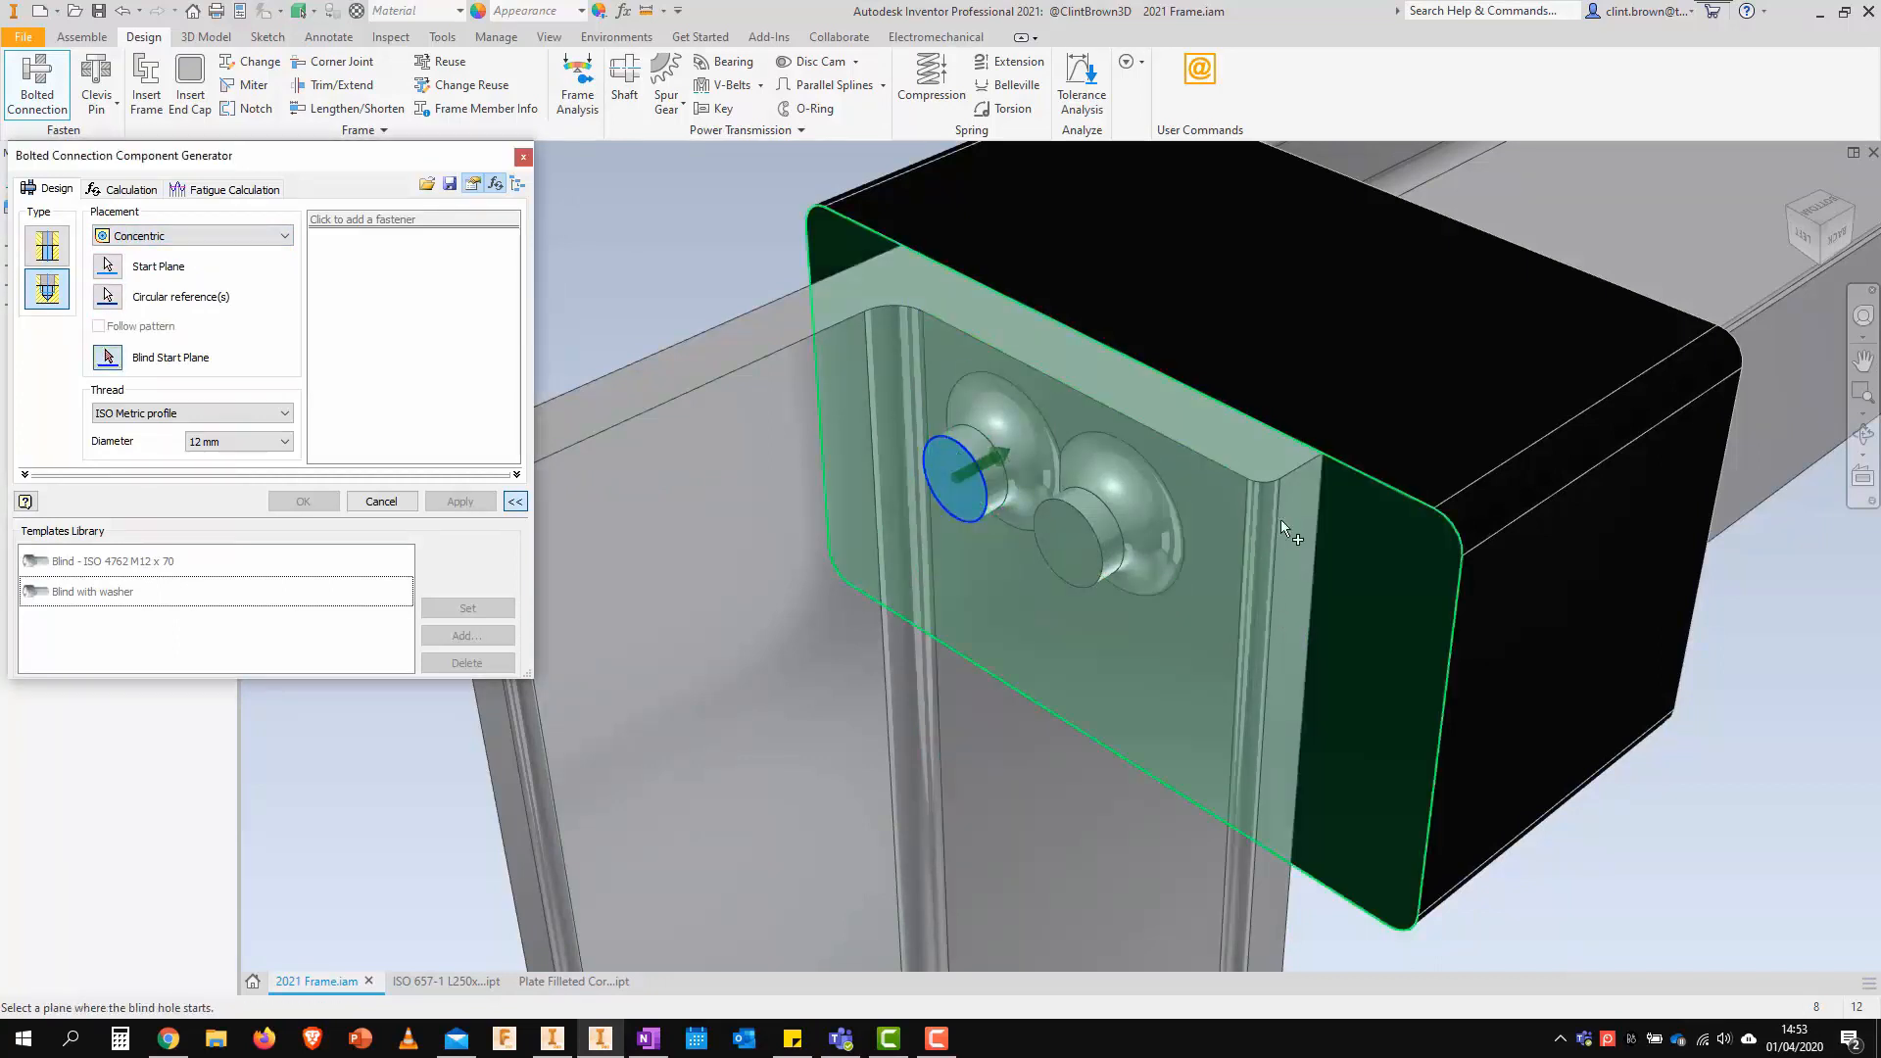
left_click(1344, 545)
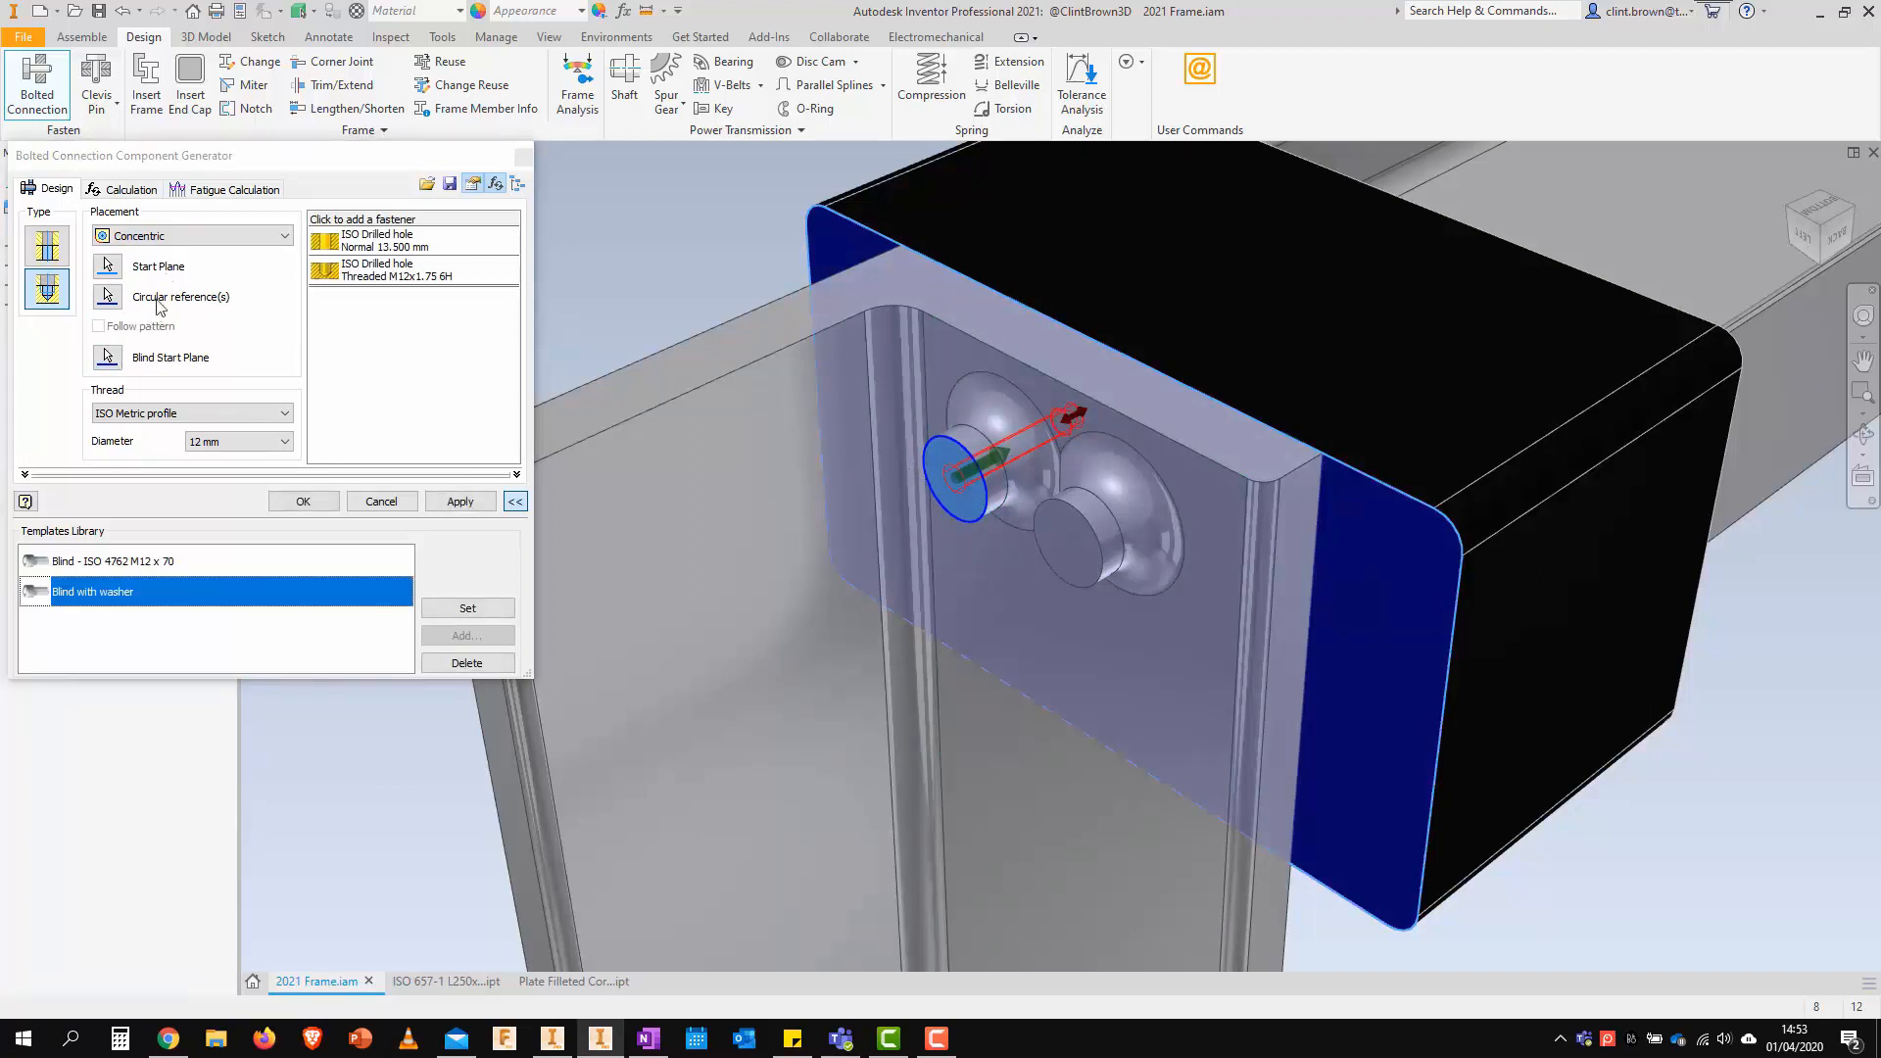
Add the second boss's circular edge to the concentric connection and generate it with the "Blind with washer" template
left_click(108, 296)
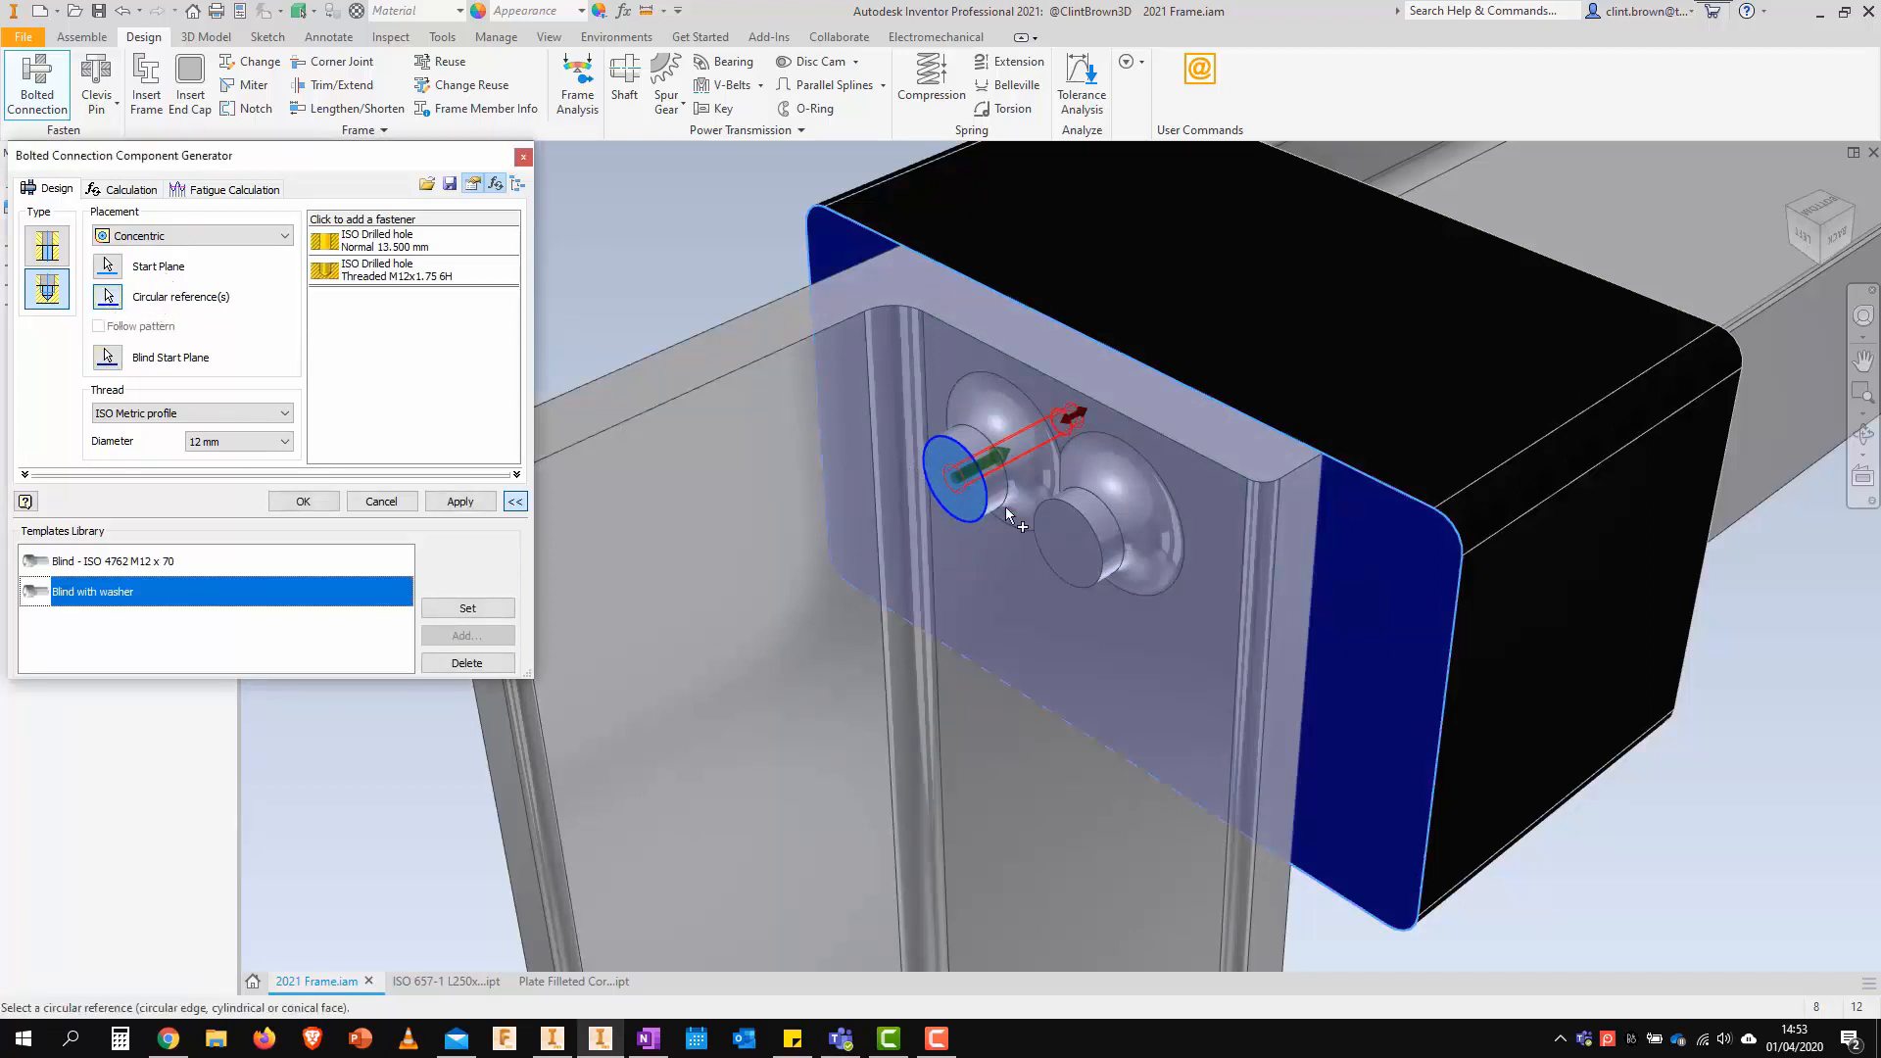
left_click(1065, 507)
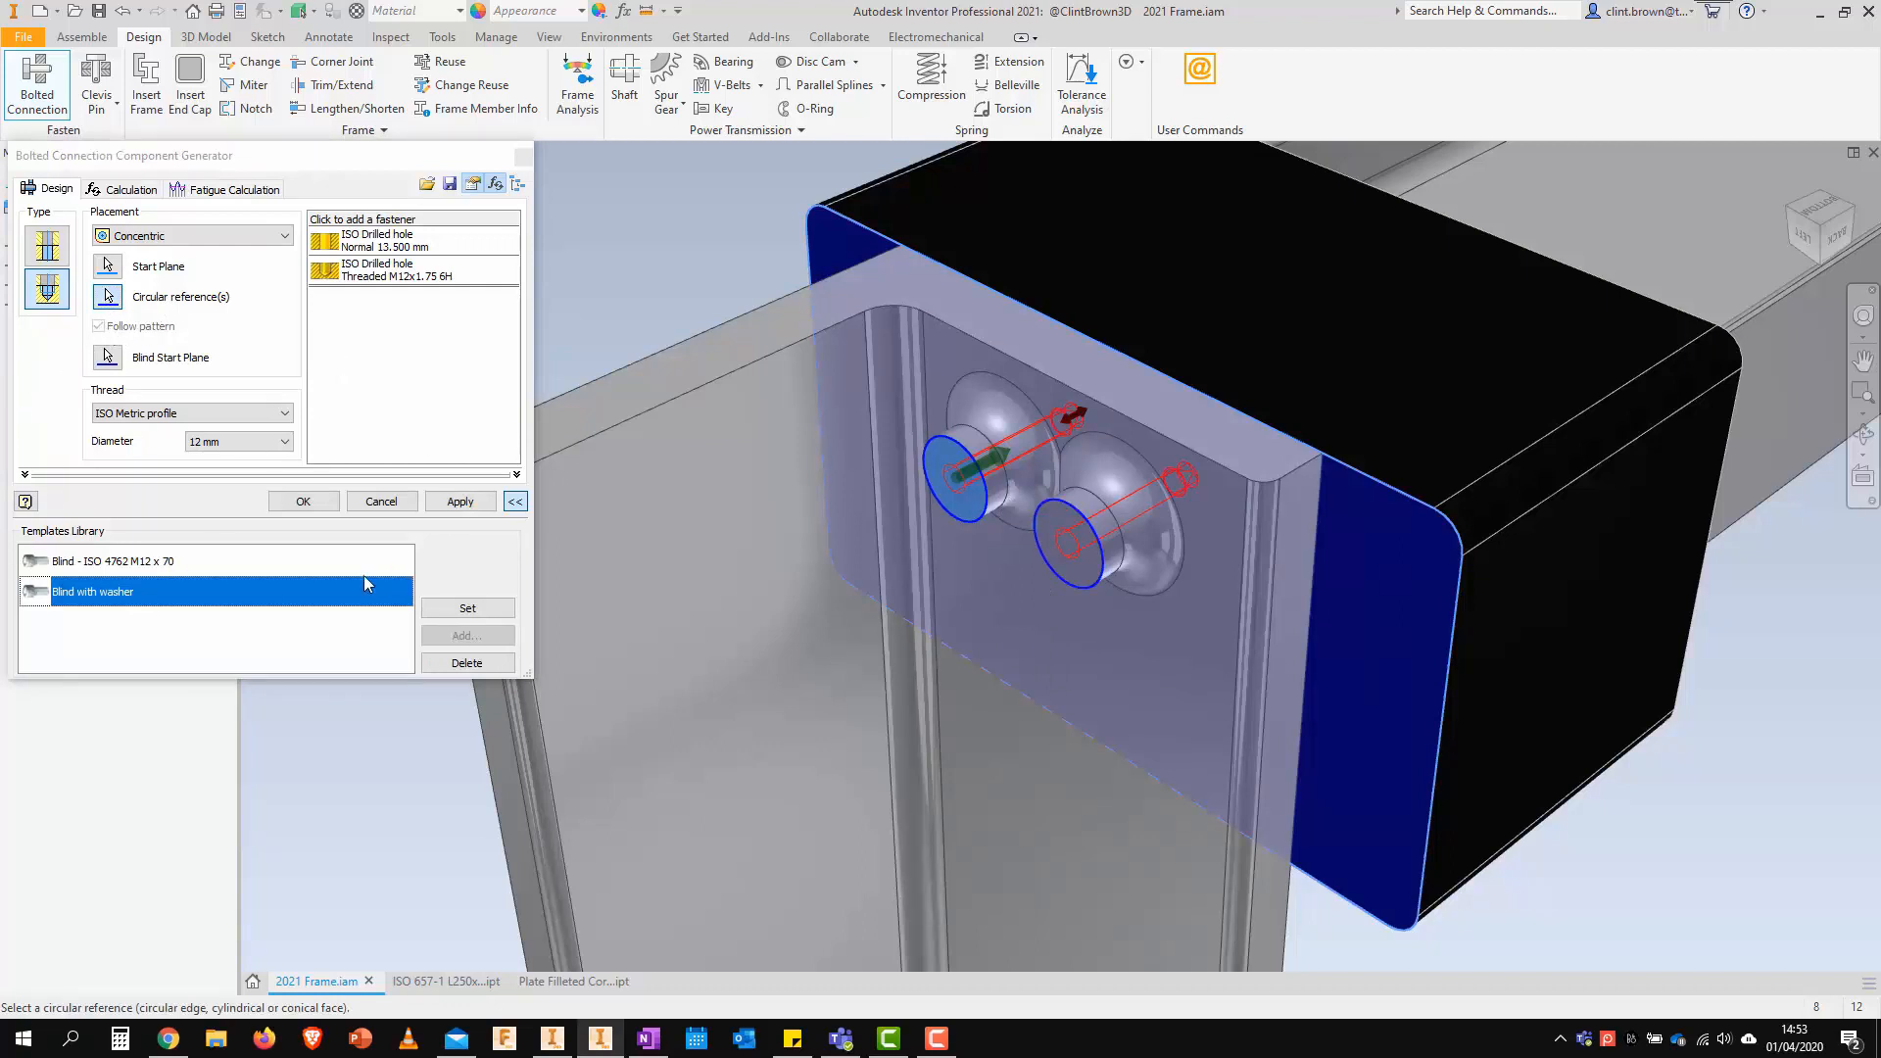
left_click(467, 609)
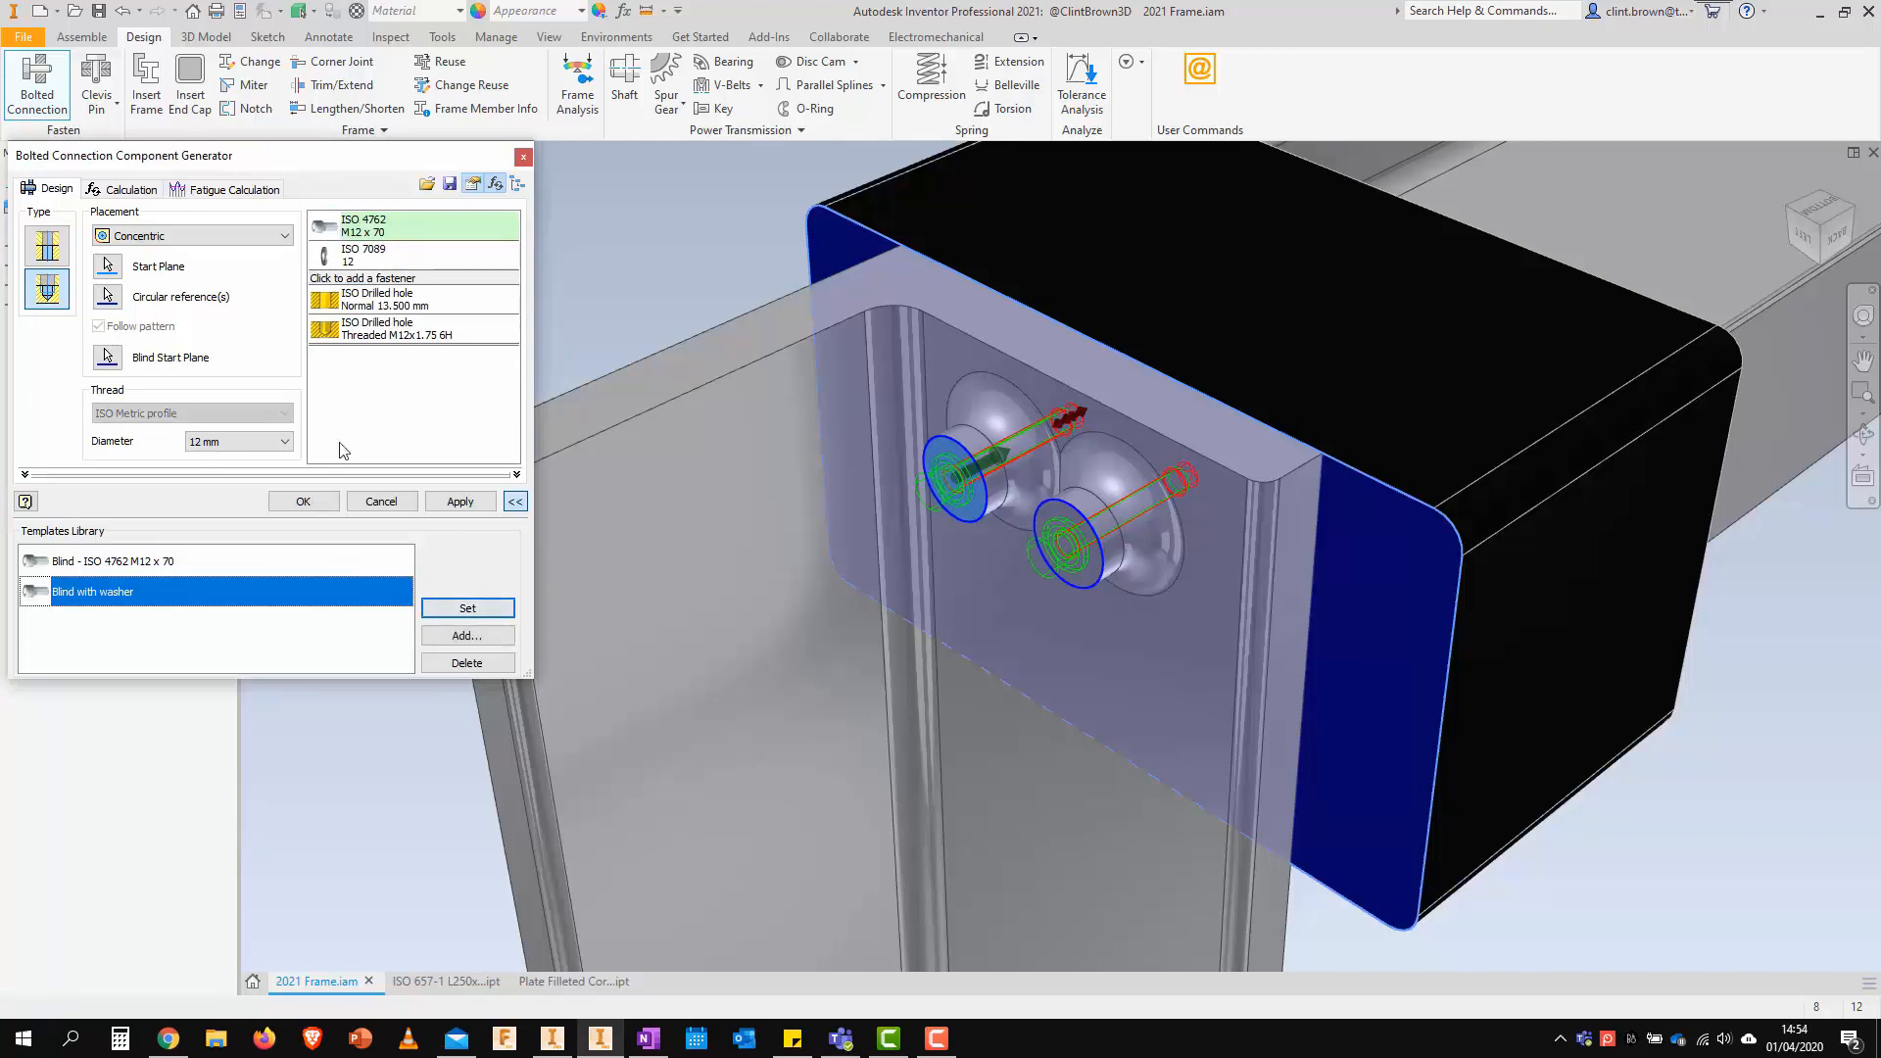
left_click(315, 501)
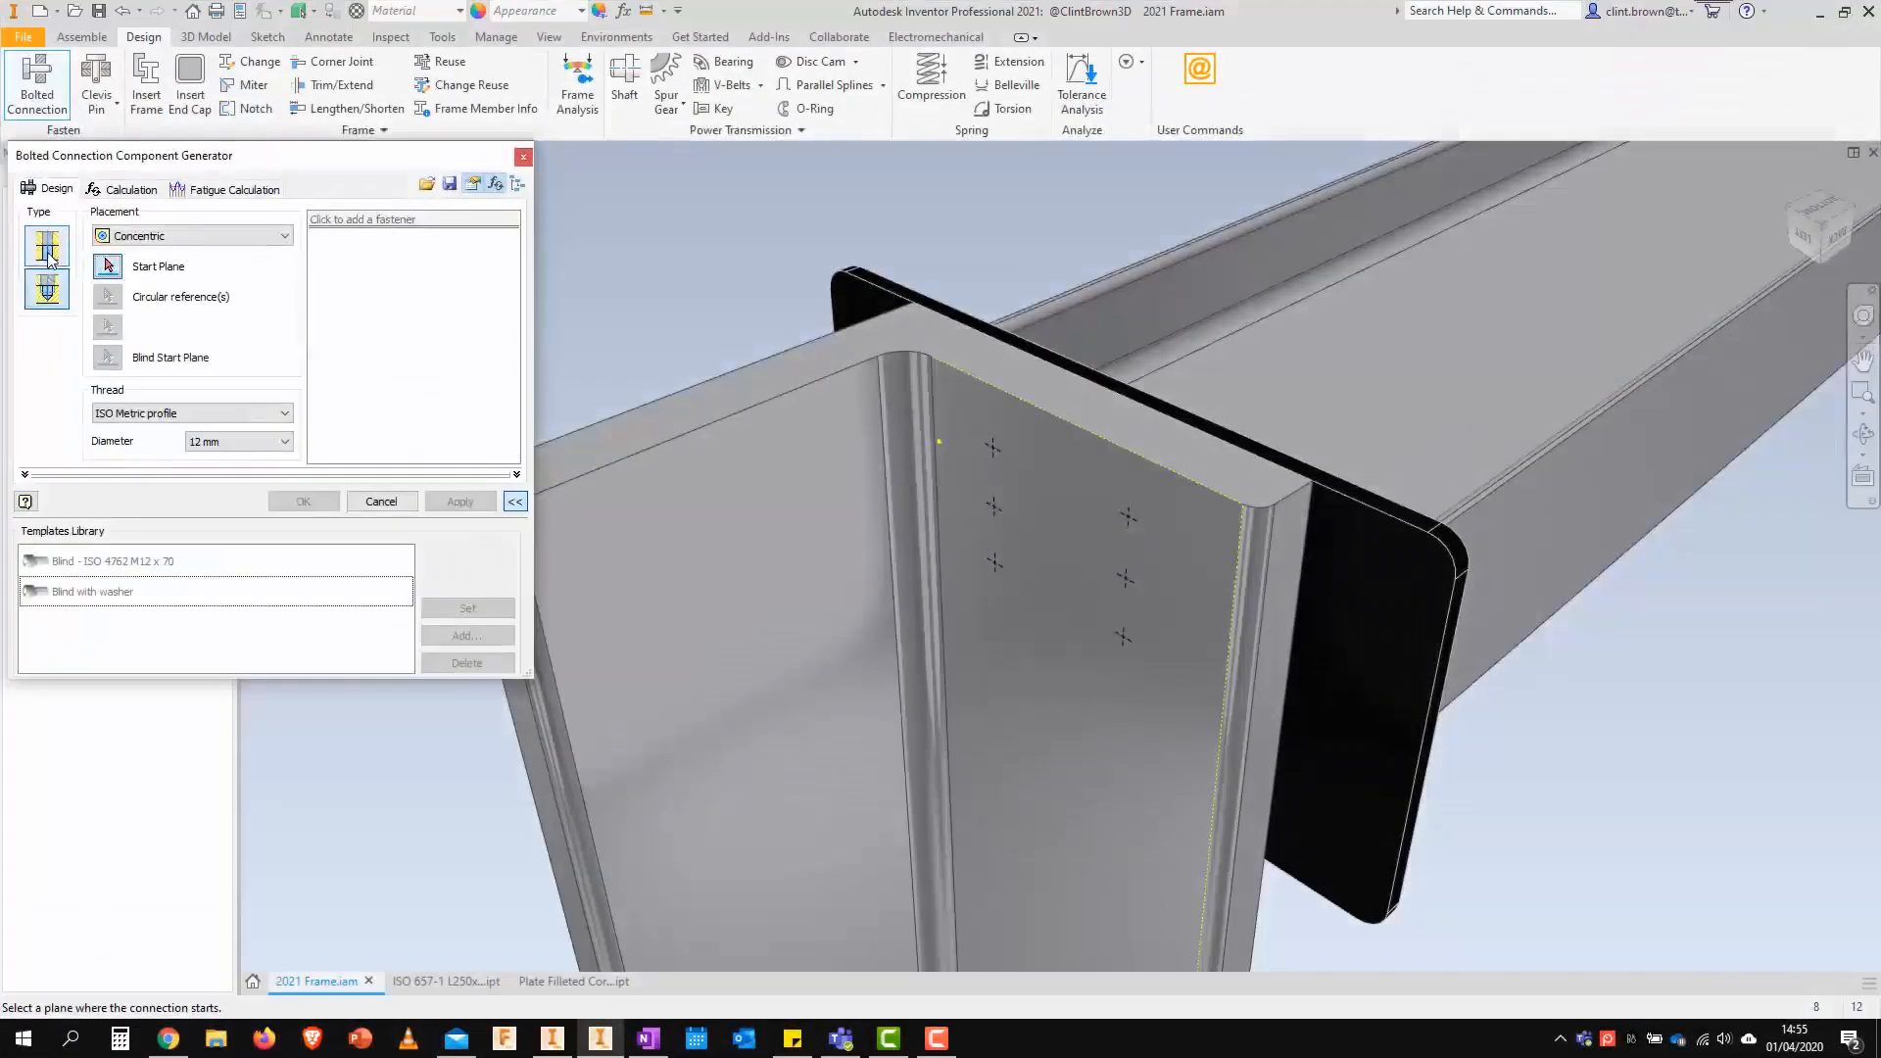
Set up a through-all connection placed on the angle's sketch points, starting at its inner face and terminating on the plate's far face
left_click(47, 252)
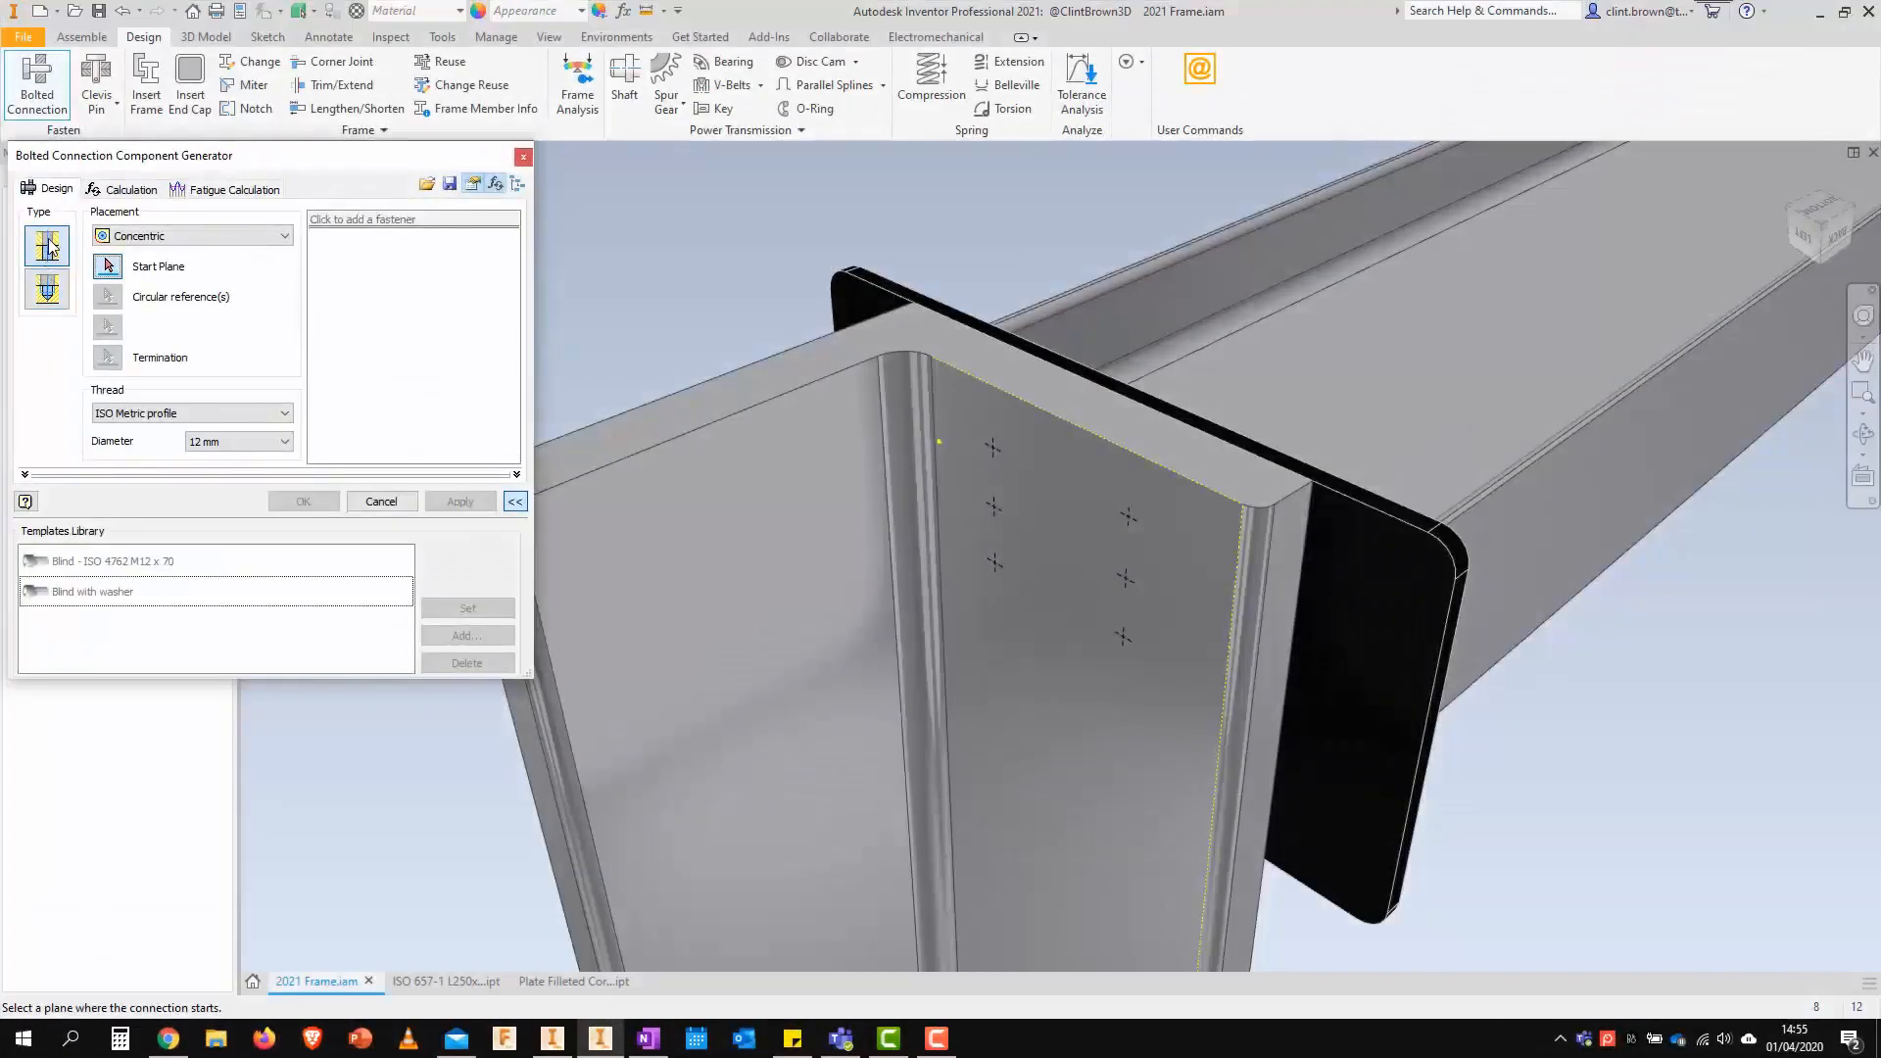
left_click(240, 236)
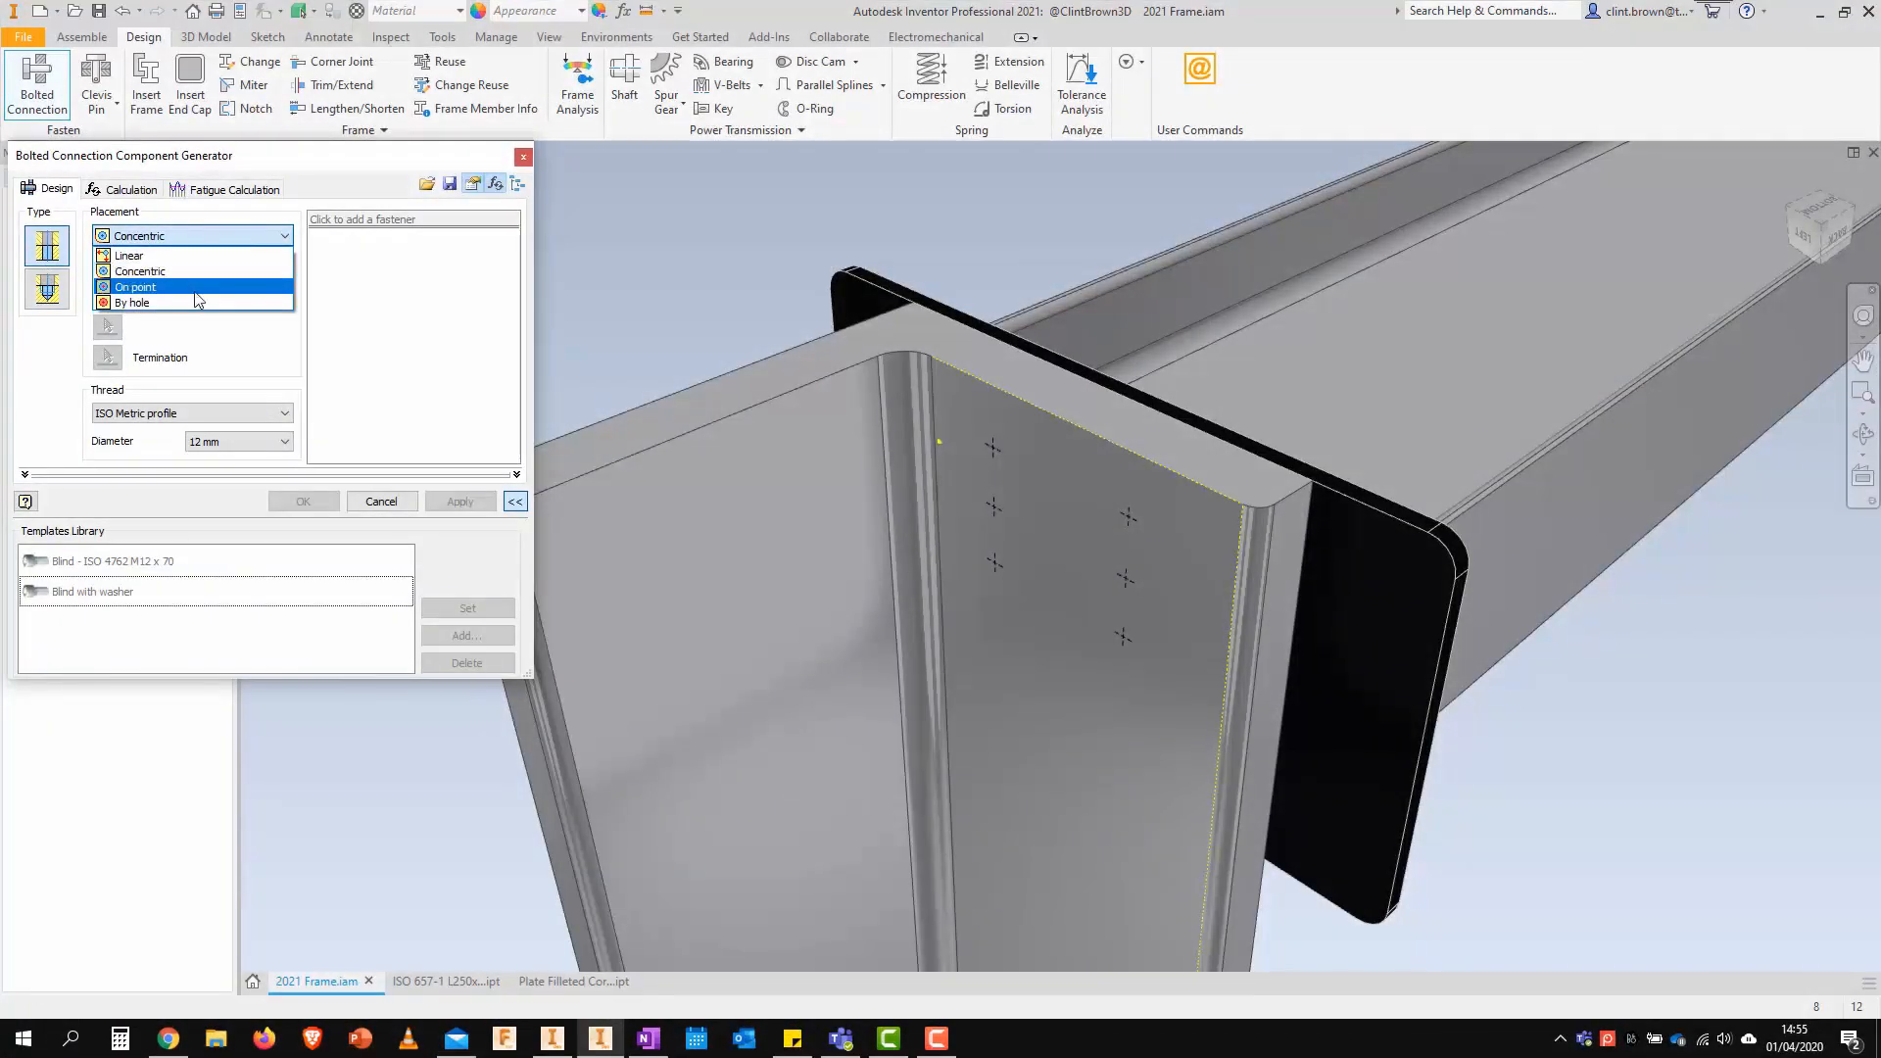
left_click(178, 293)
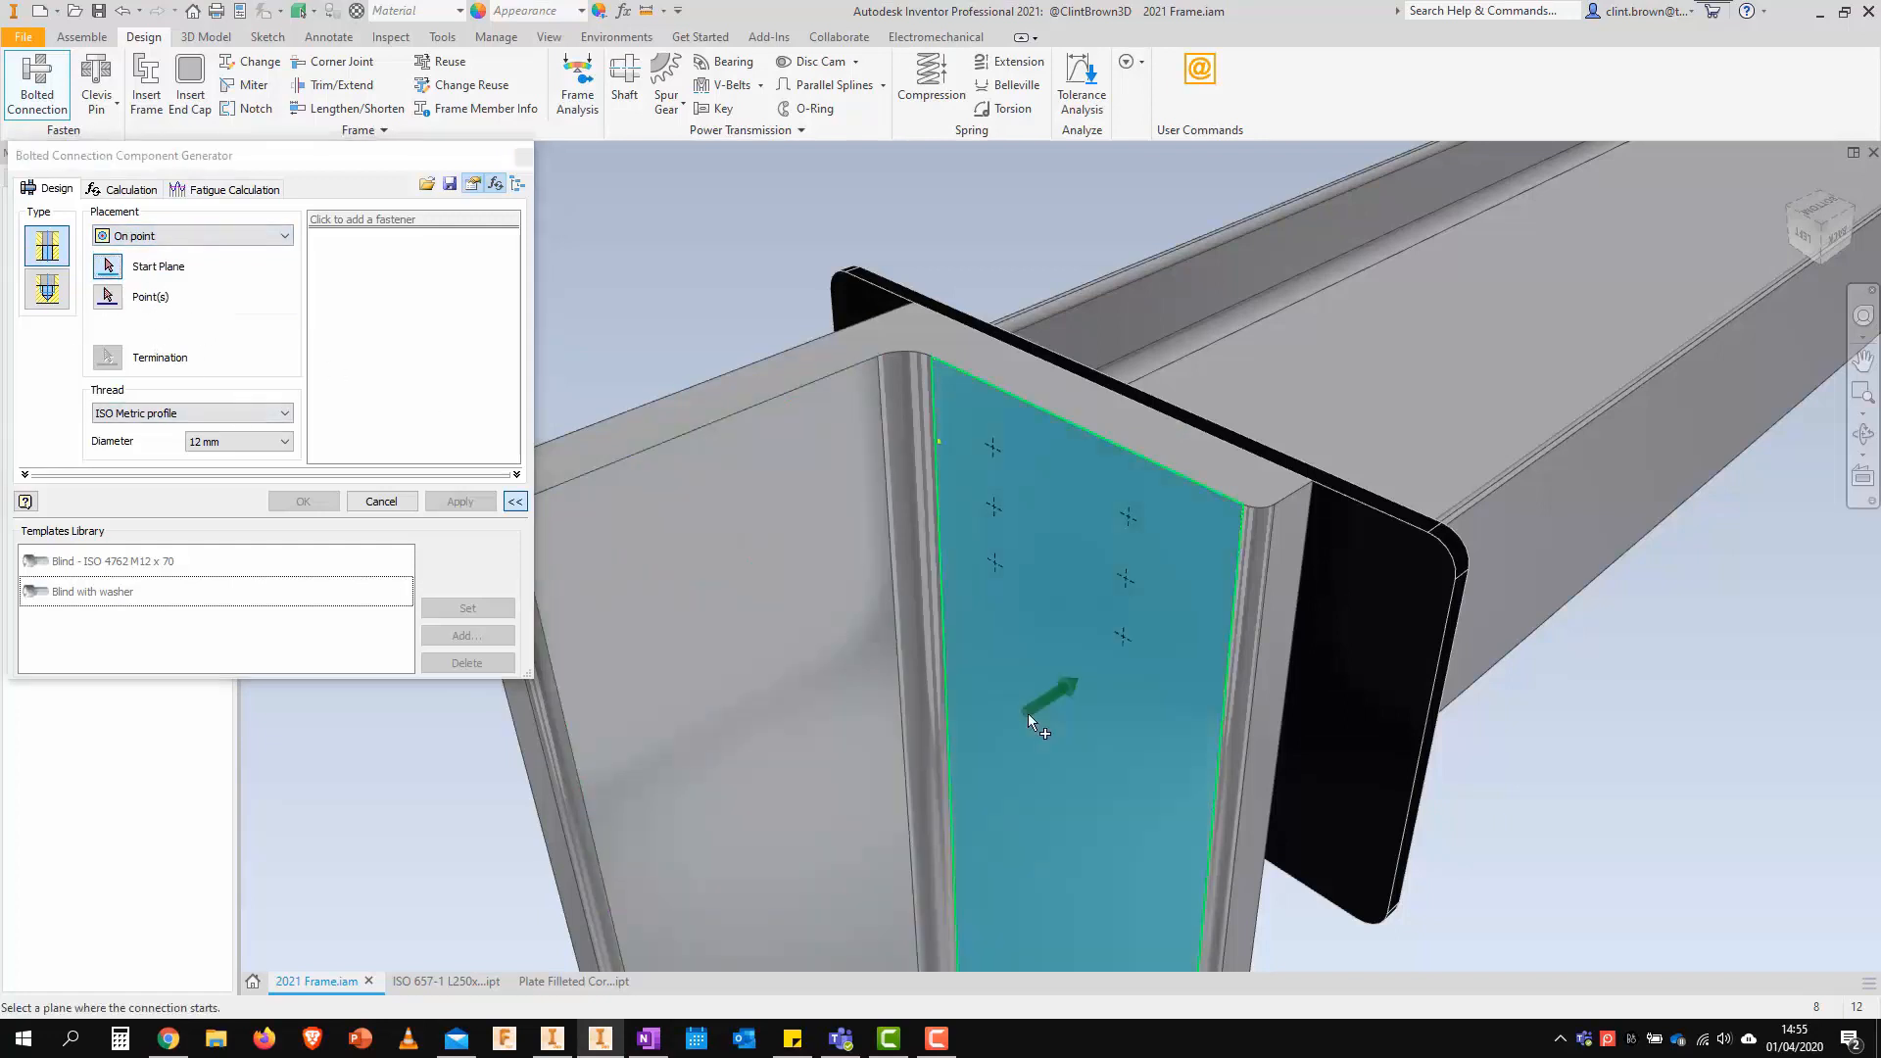
left_click(1026, 720)
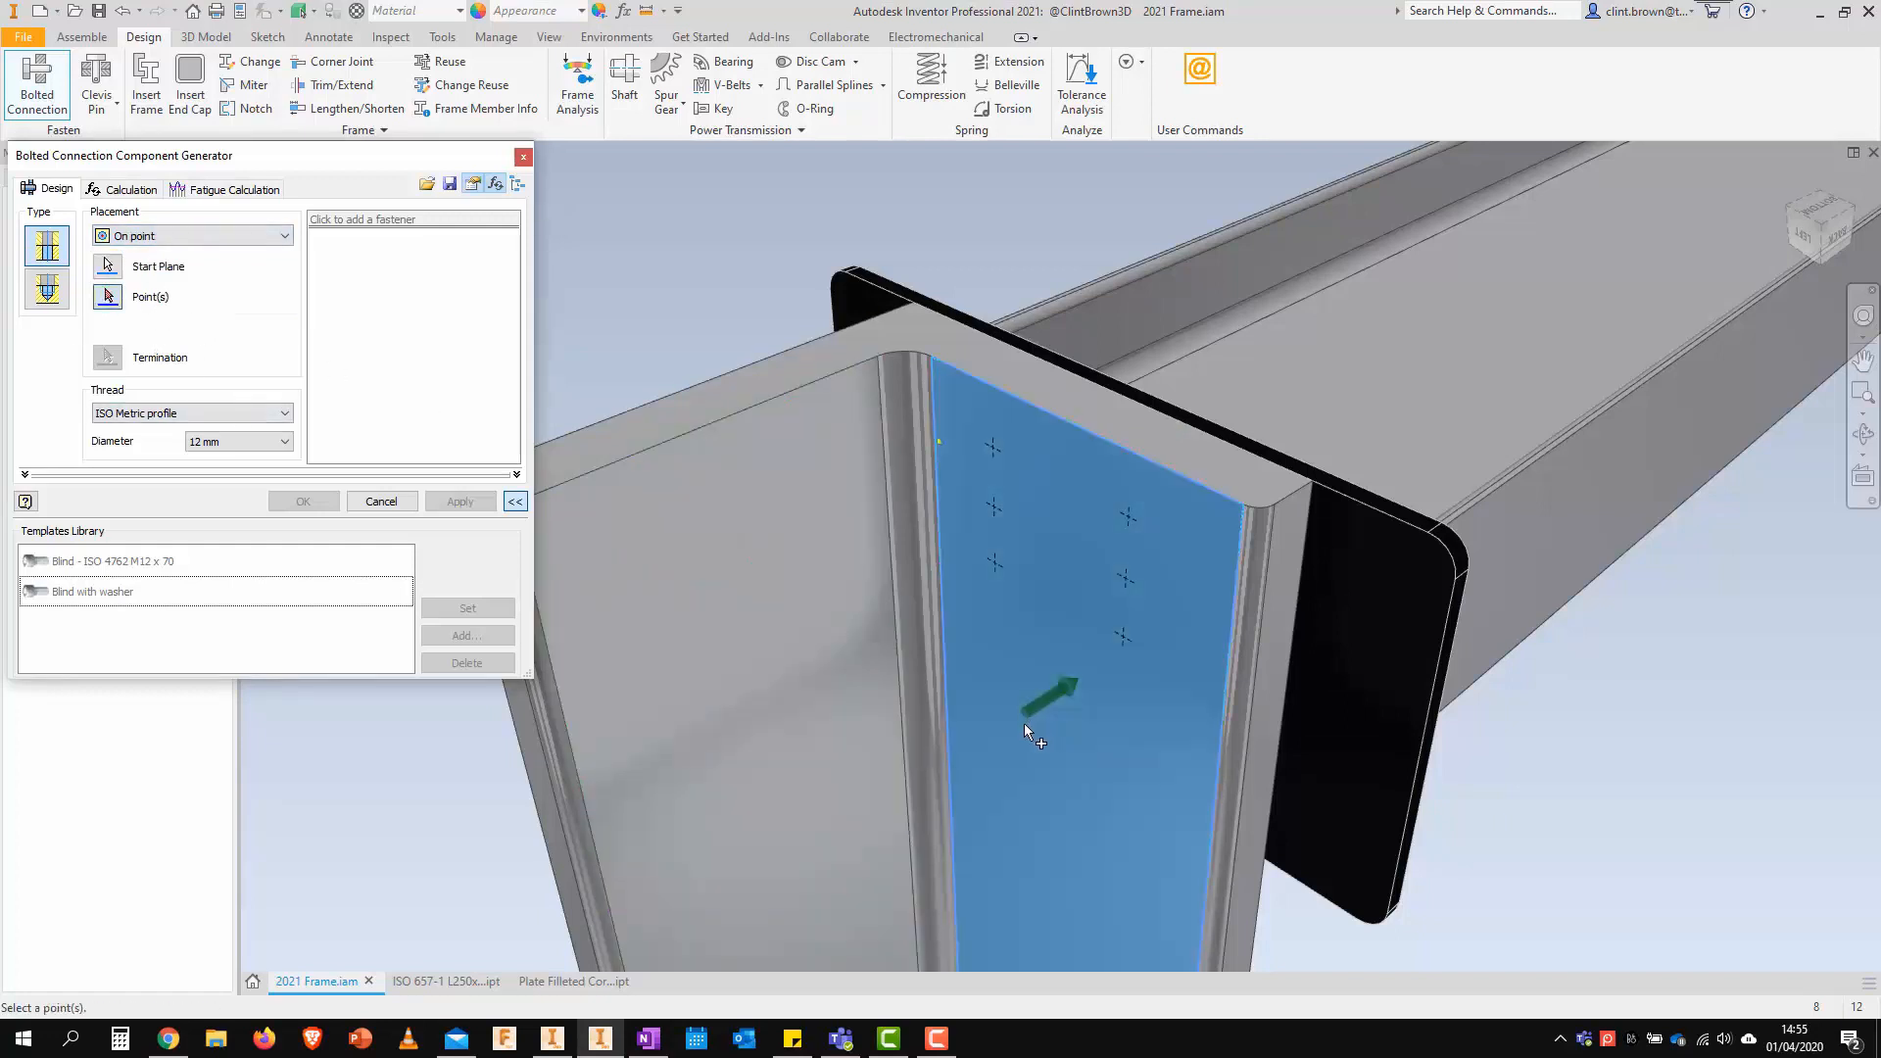
left_click(991, 447)
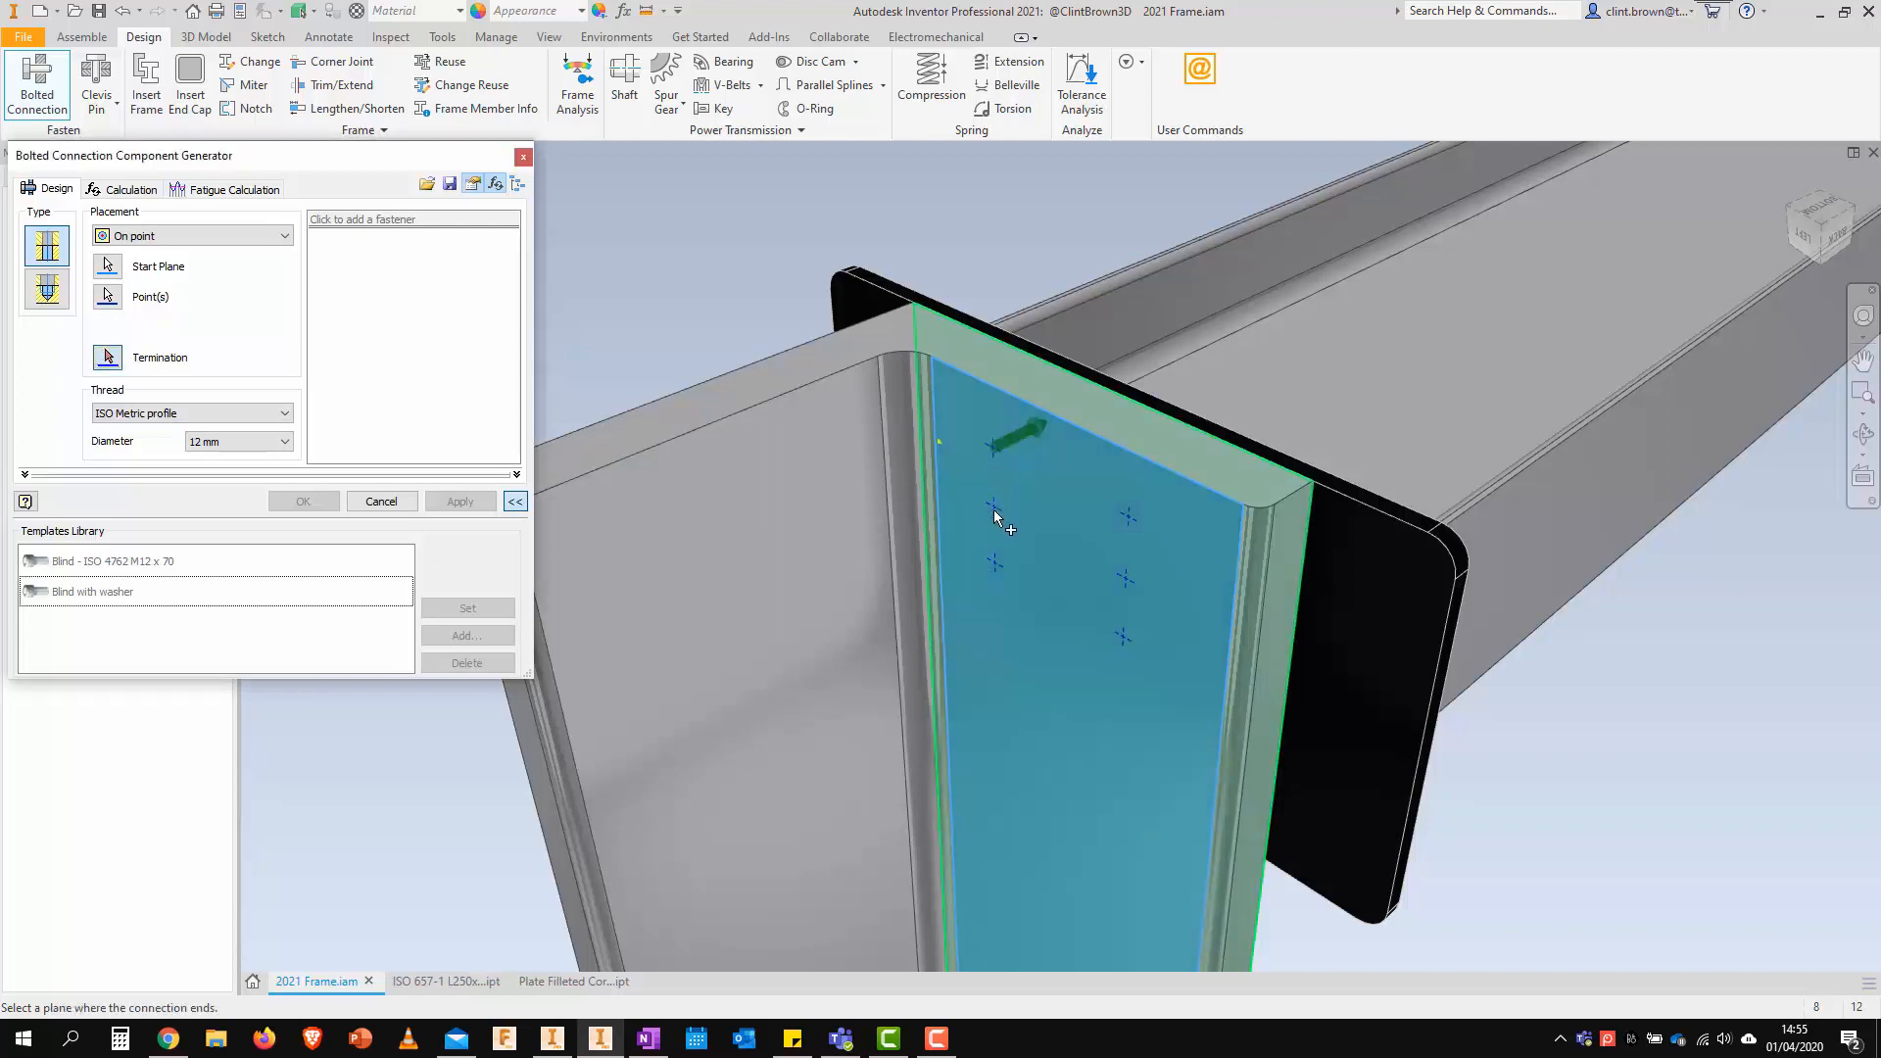
left_click(1153, 406)
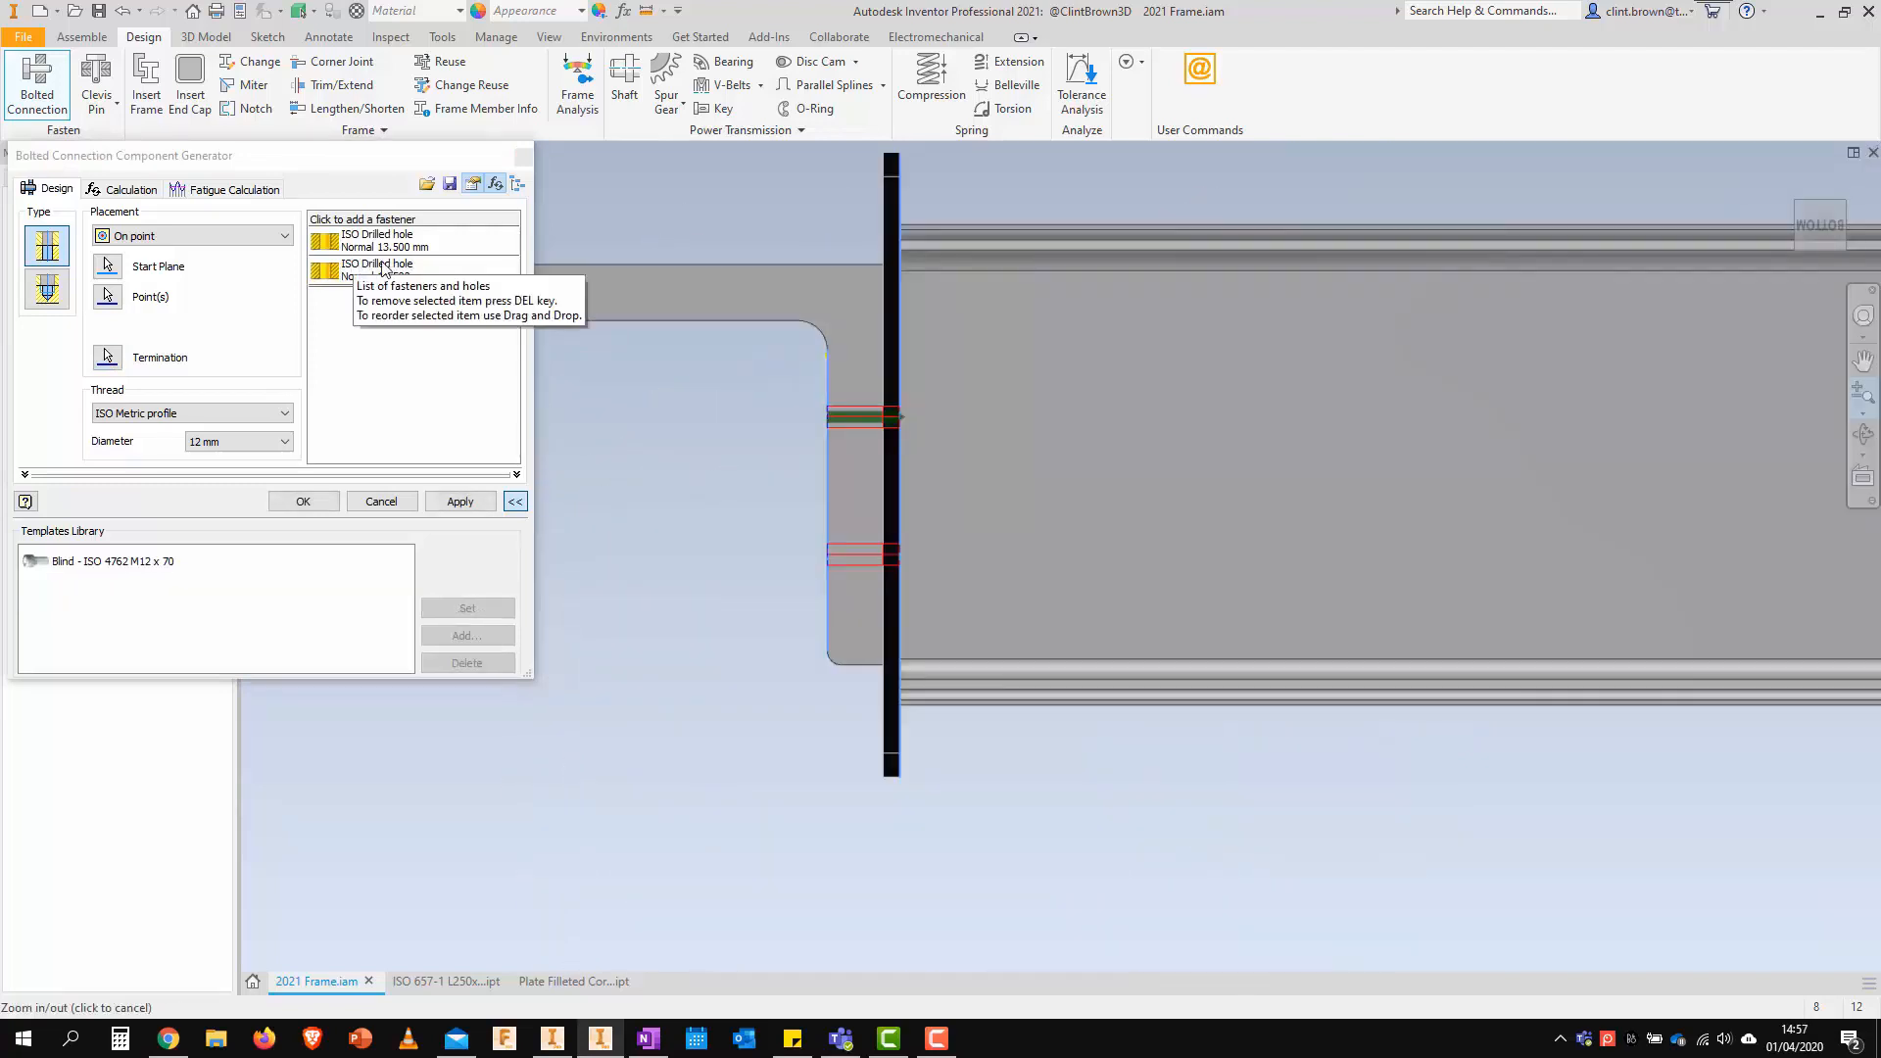
Add an ISO 4762 bolt and an ISO 7089 washer ahead of the drilled holes
left_click(384, 273)
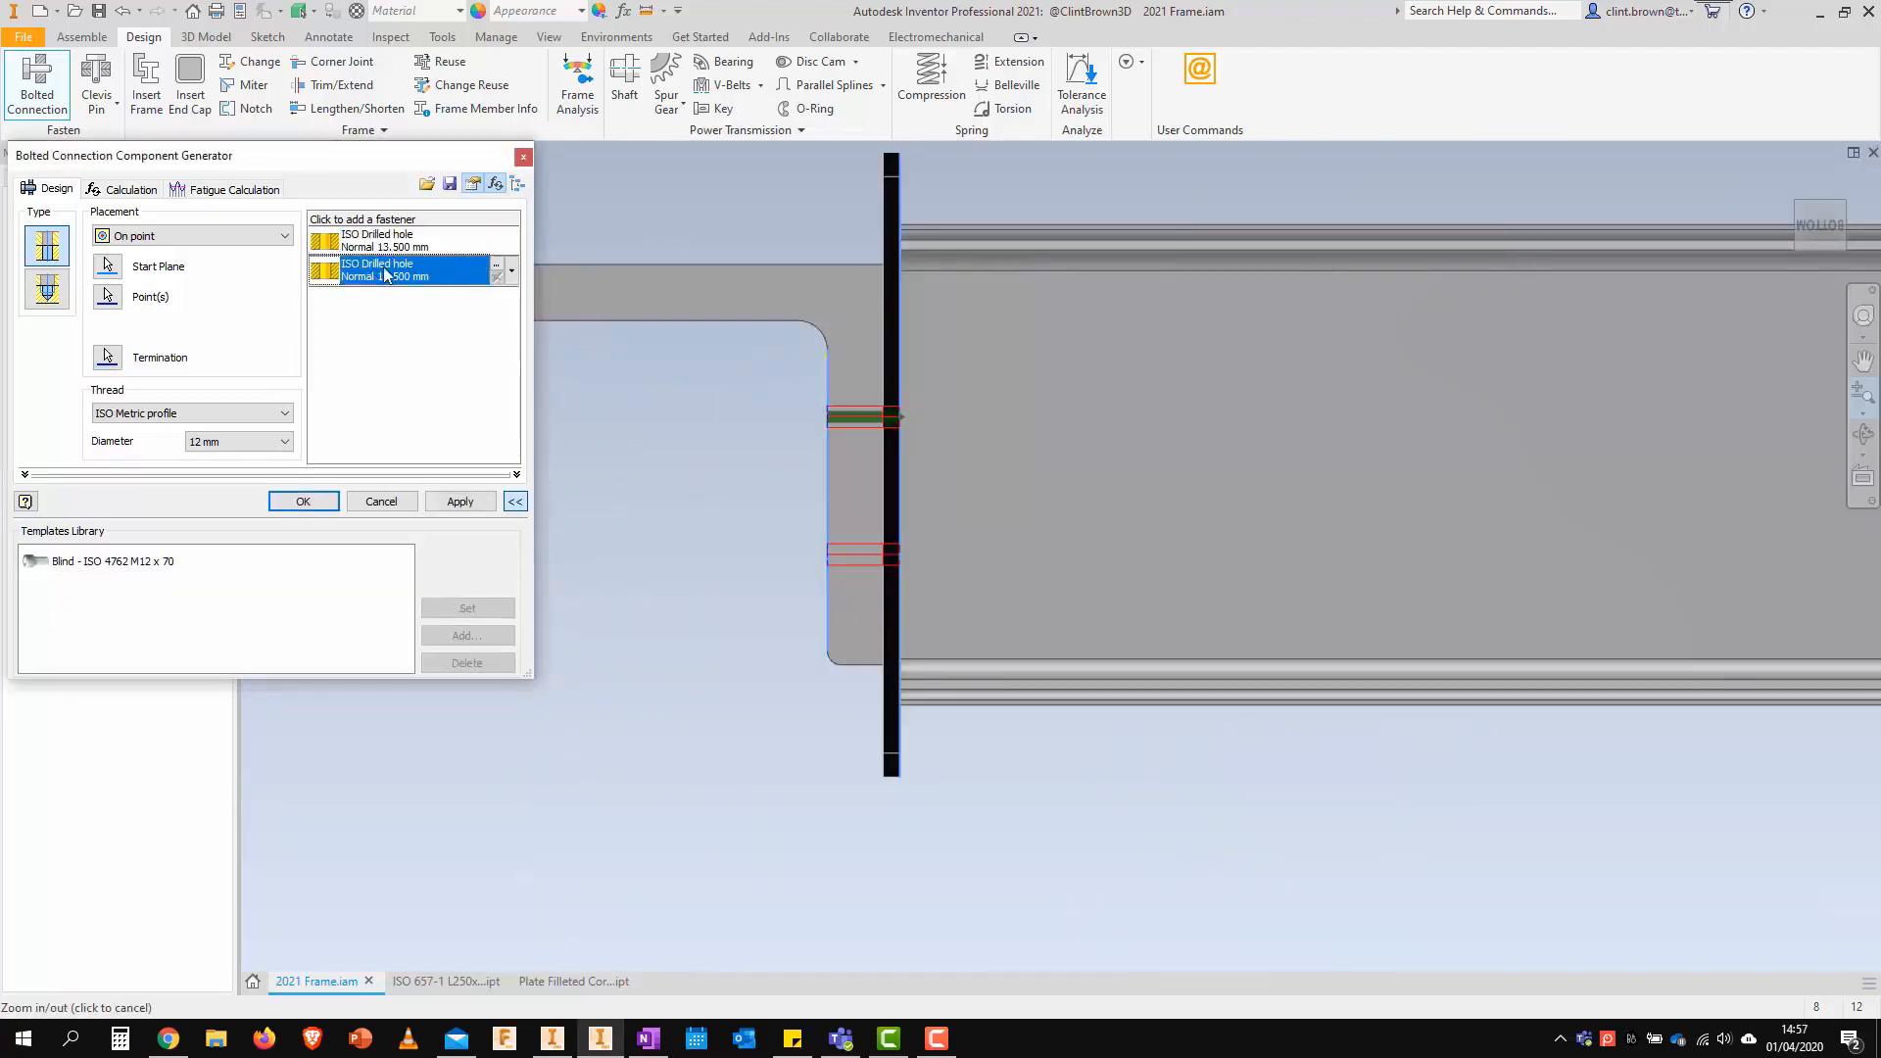
left_click(402, 218)
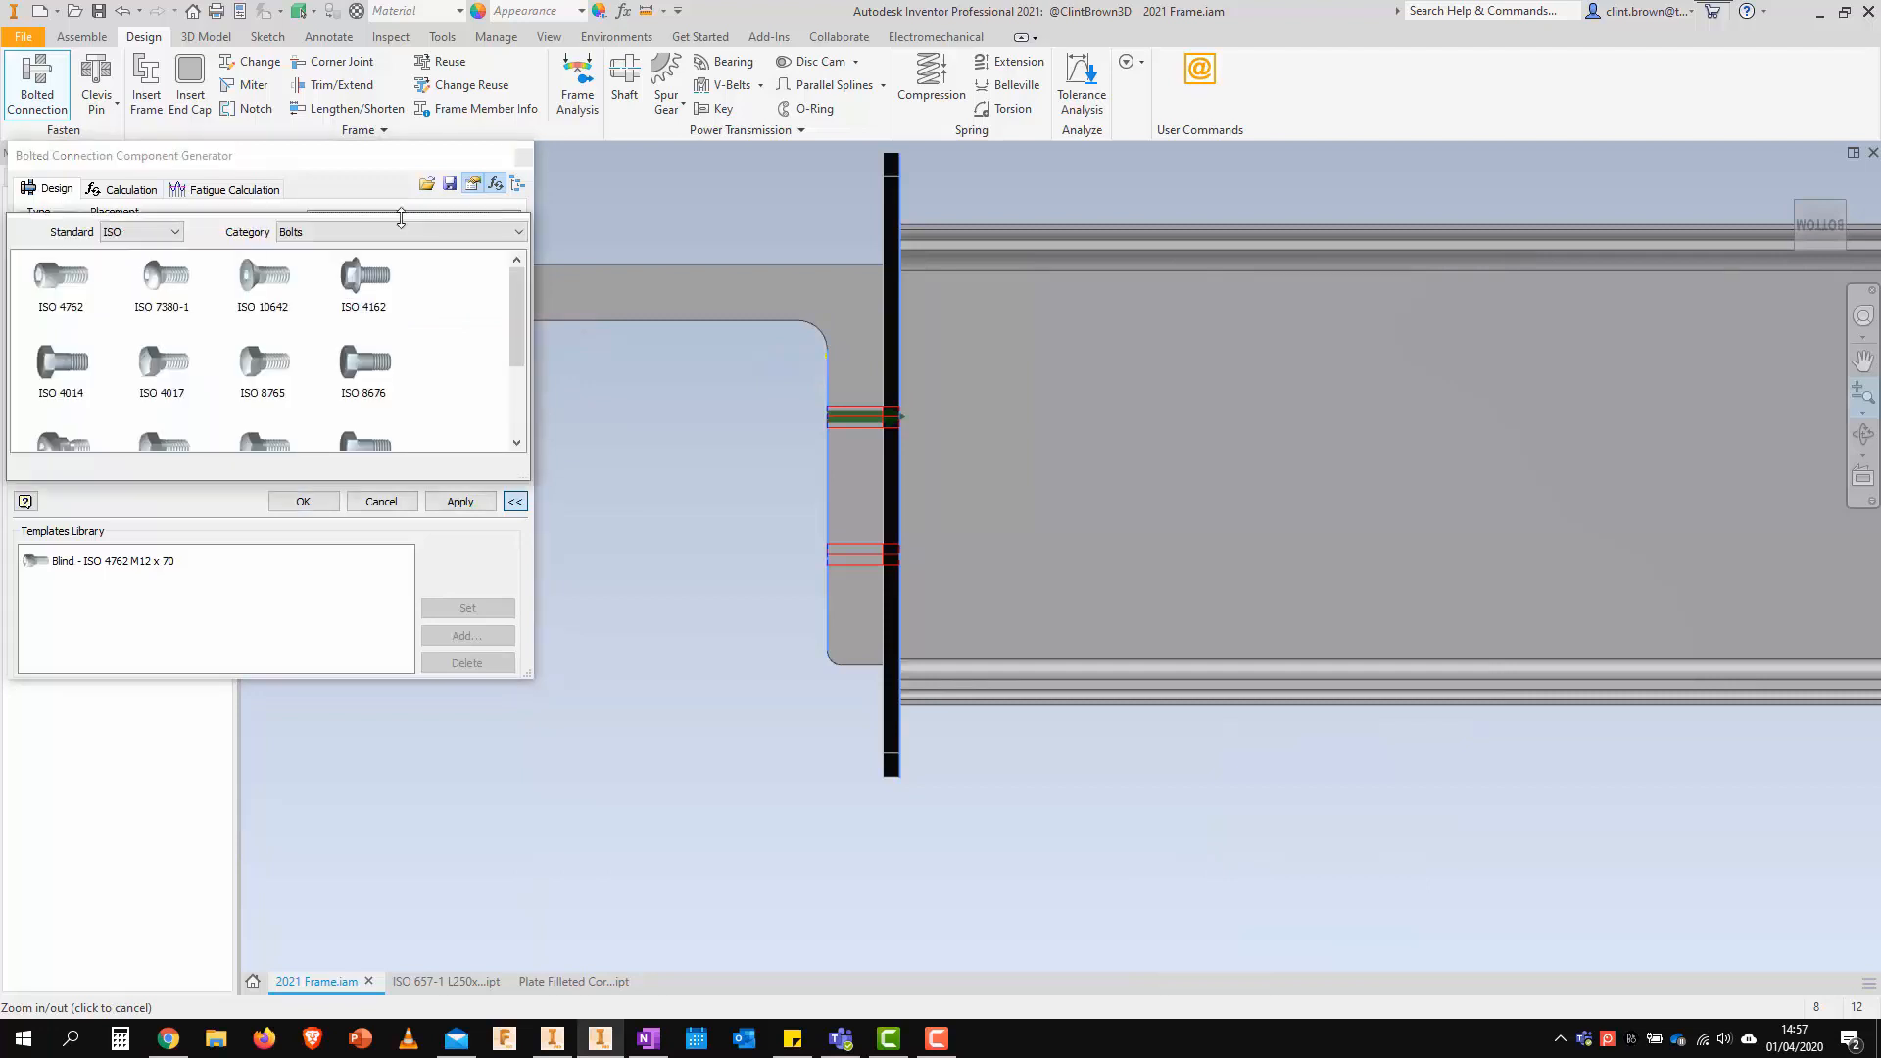
left_click(61, 277)
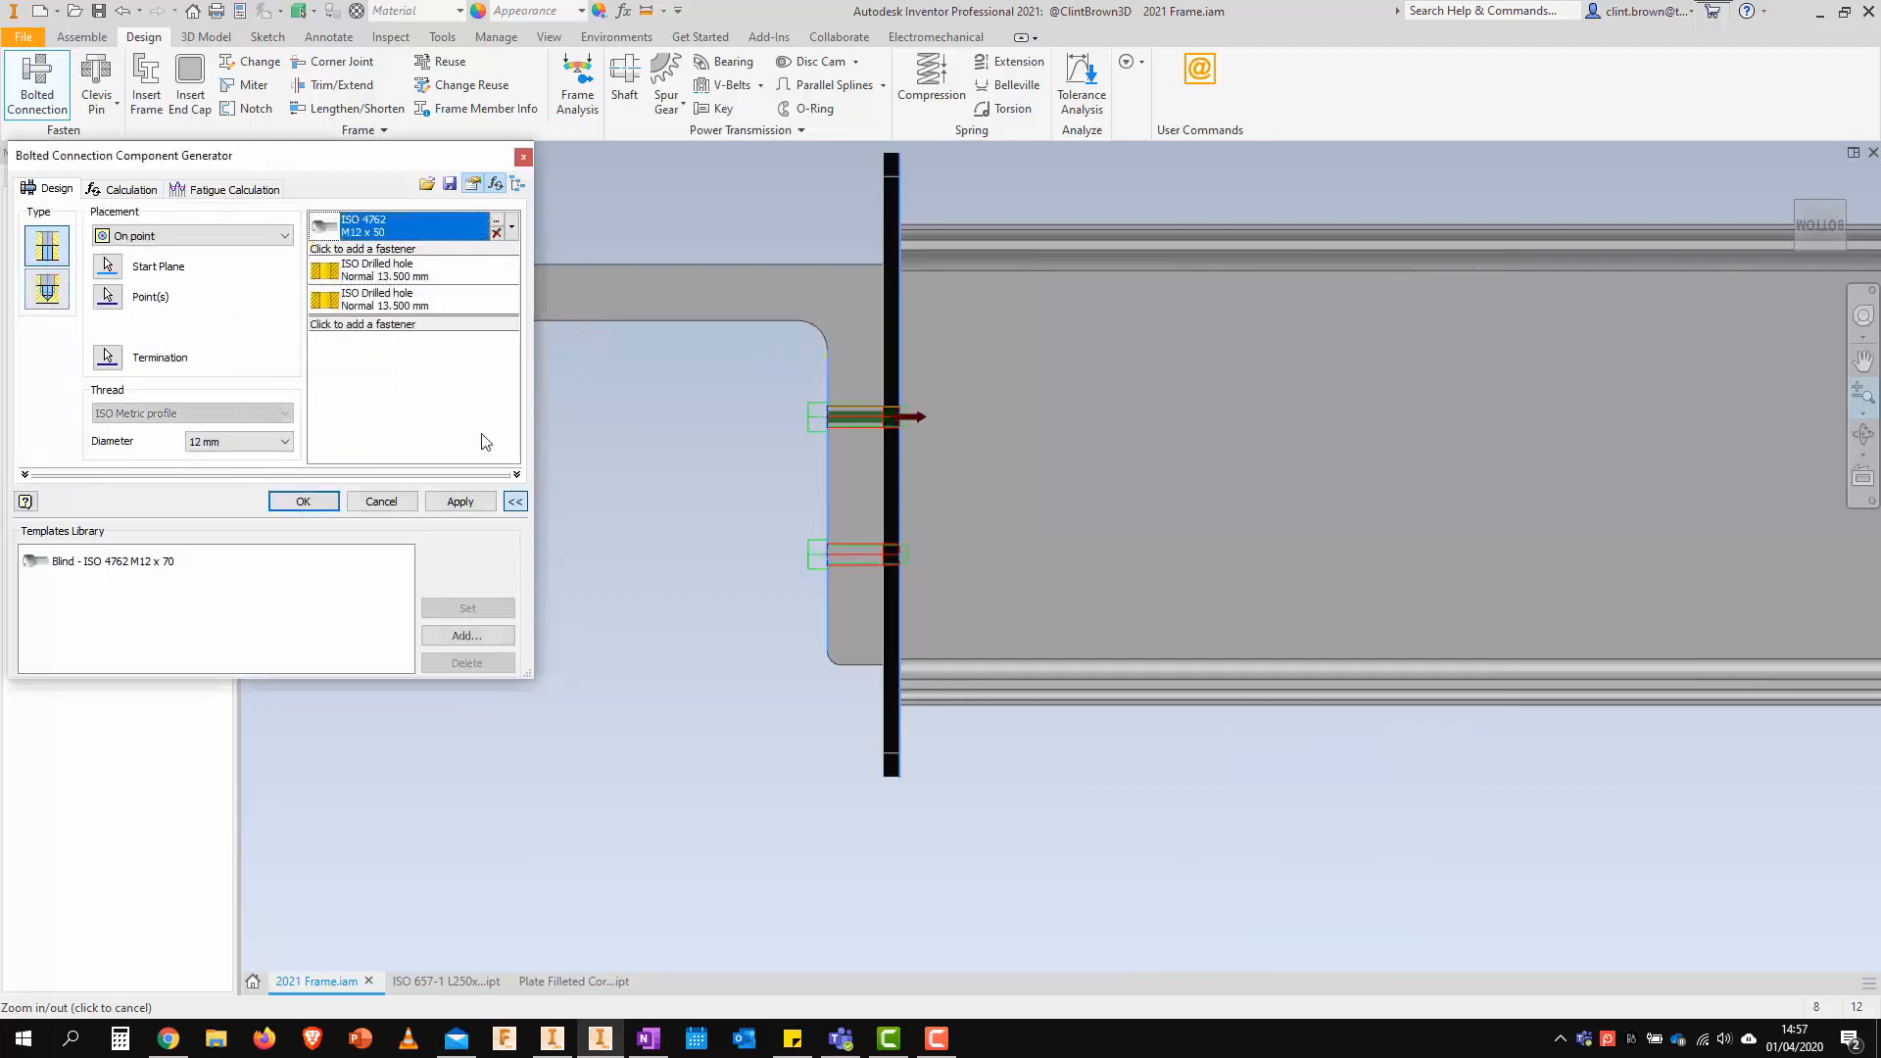
left_click(382, 251)
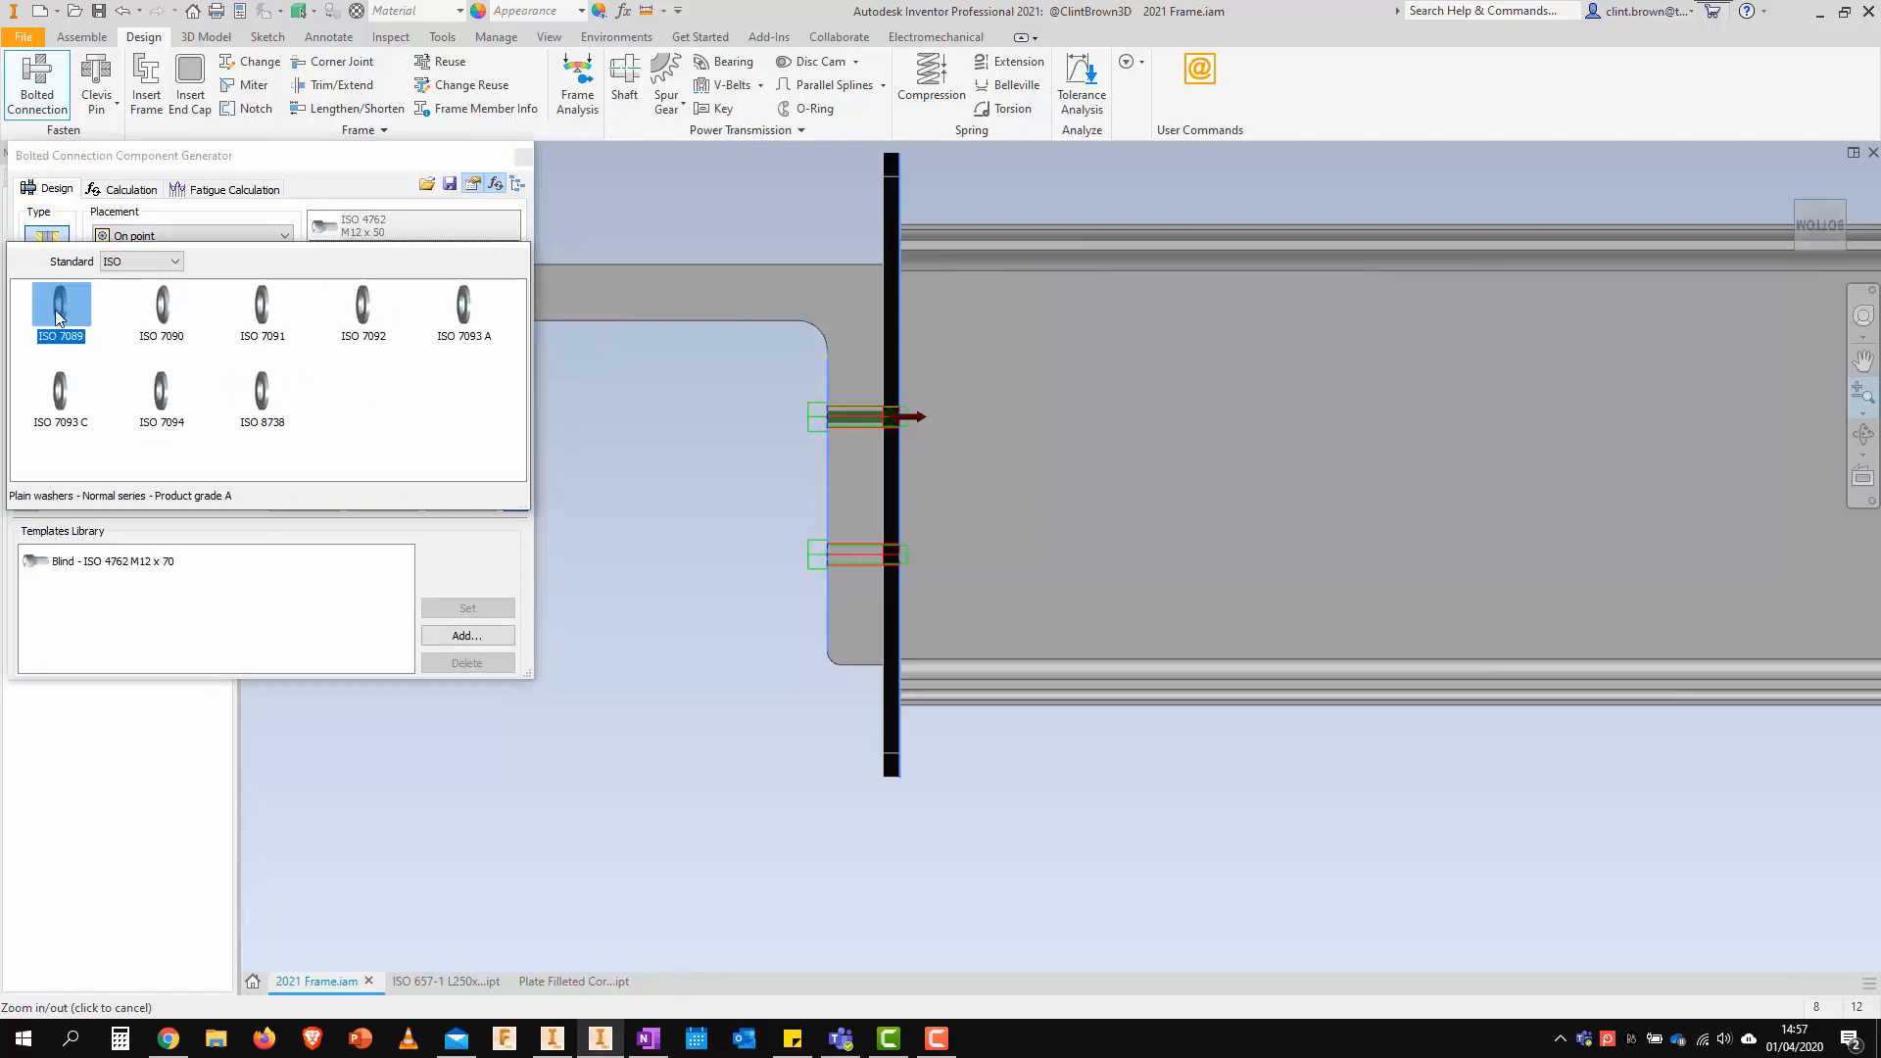
left_click(58, 312)
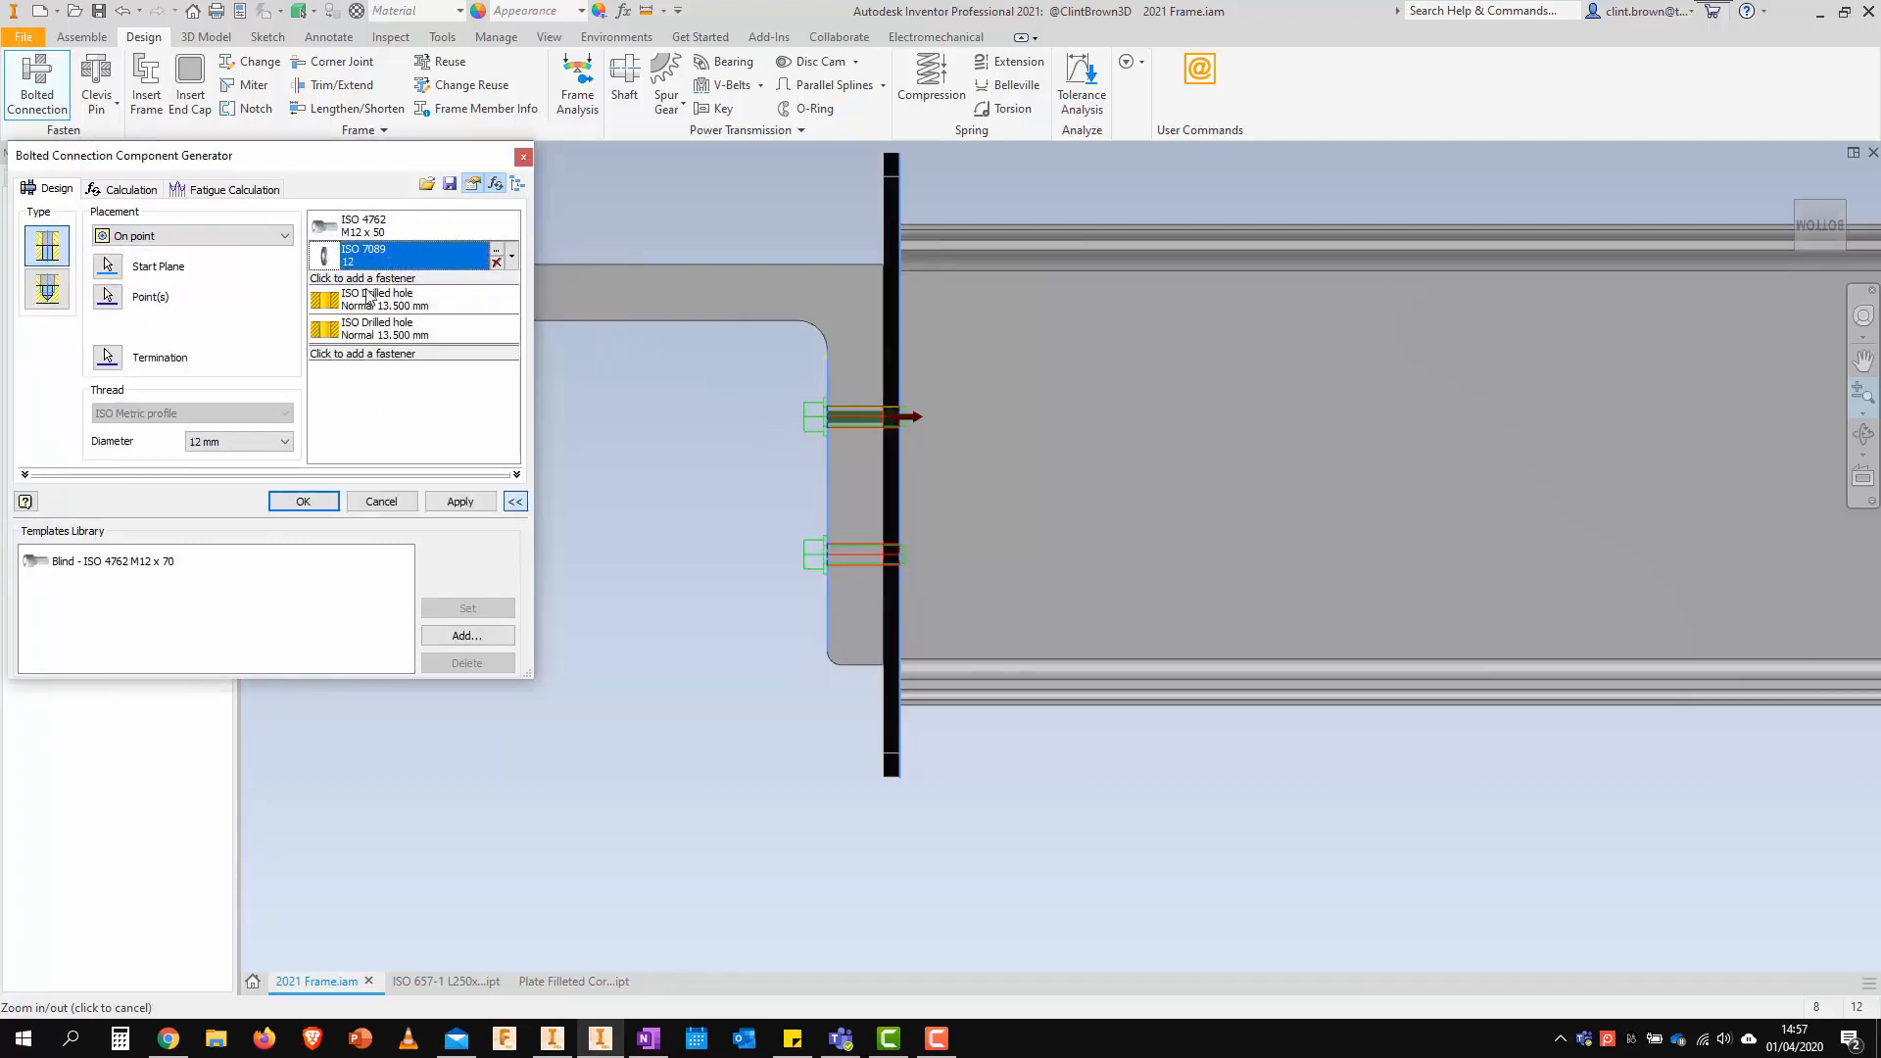
Add an ISO 7089 washer and an ISO 7719 nut after the drilled holes
left_click(388, 354)
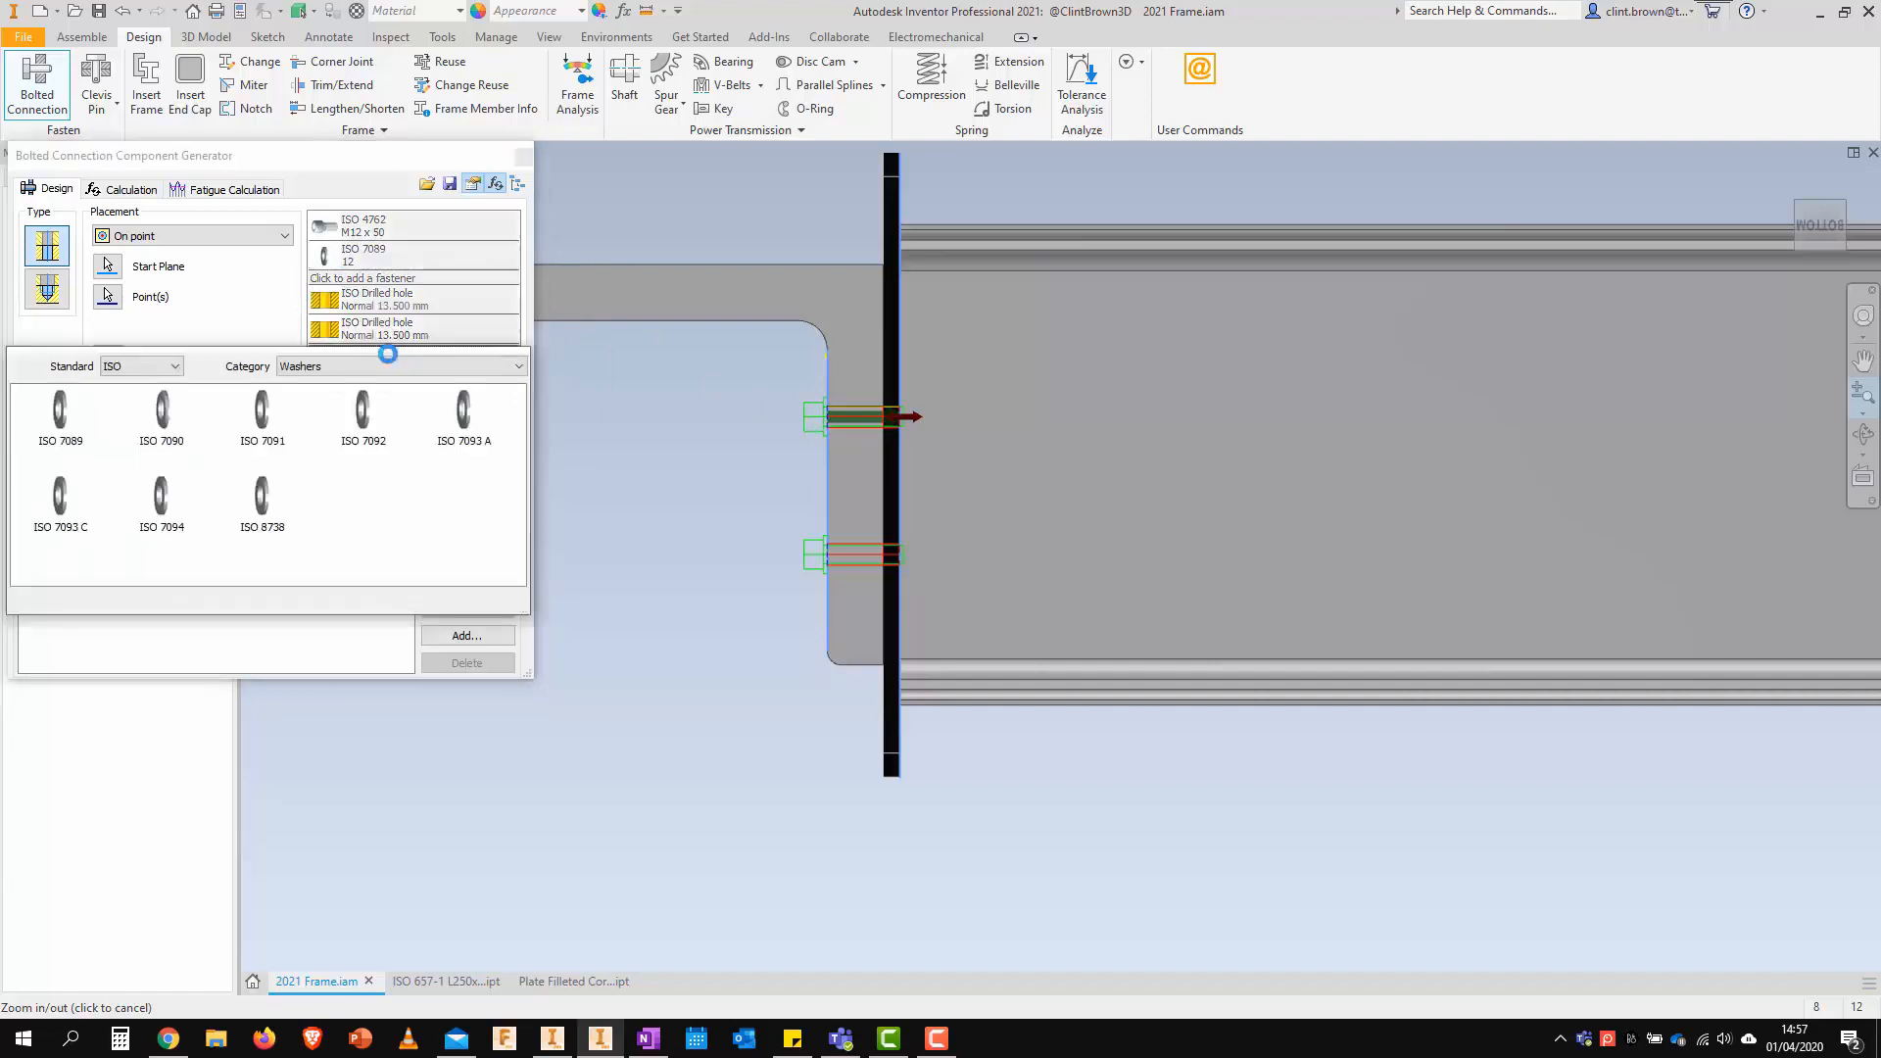
left_click(59, 411)
left_click(339, 385)
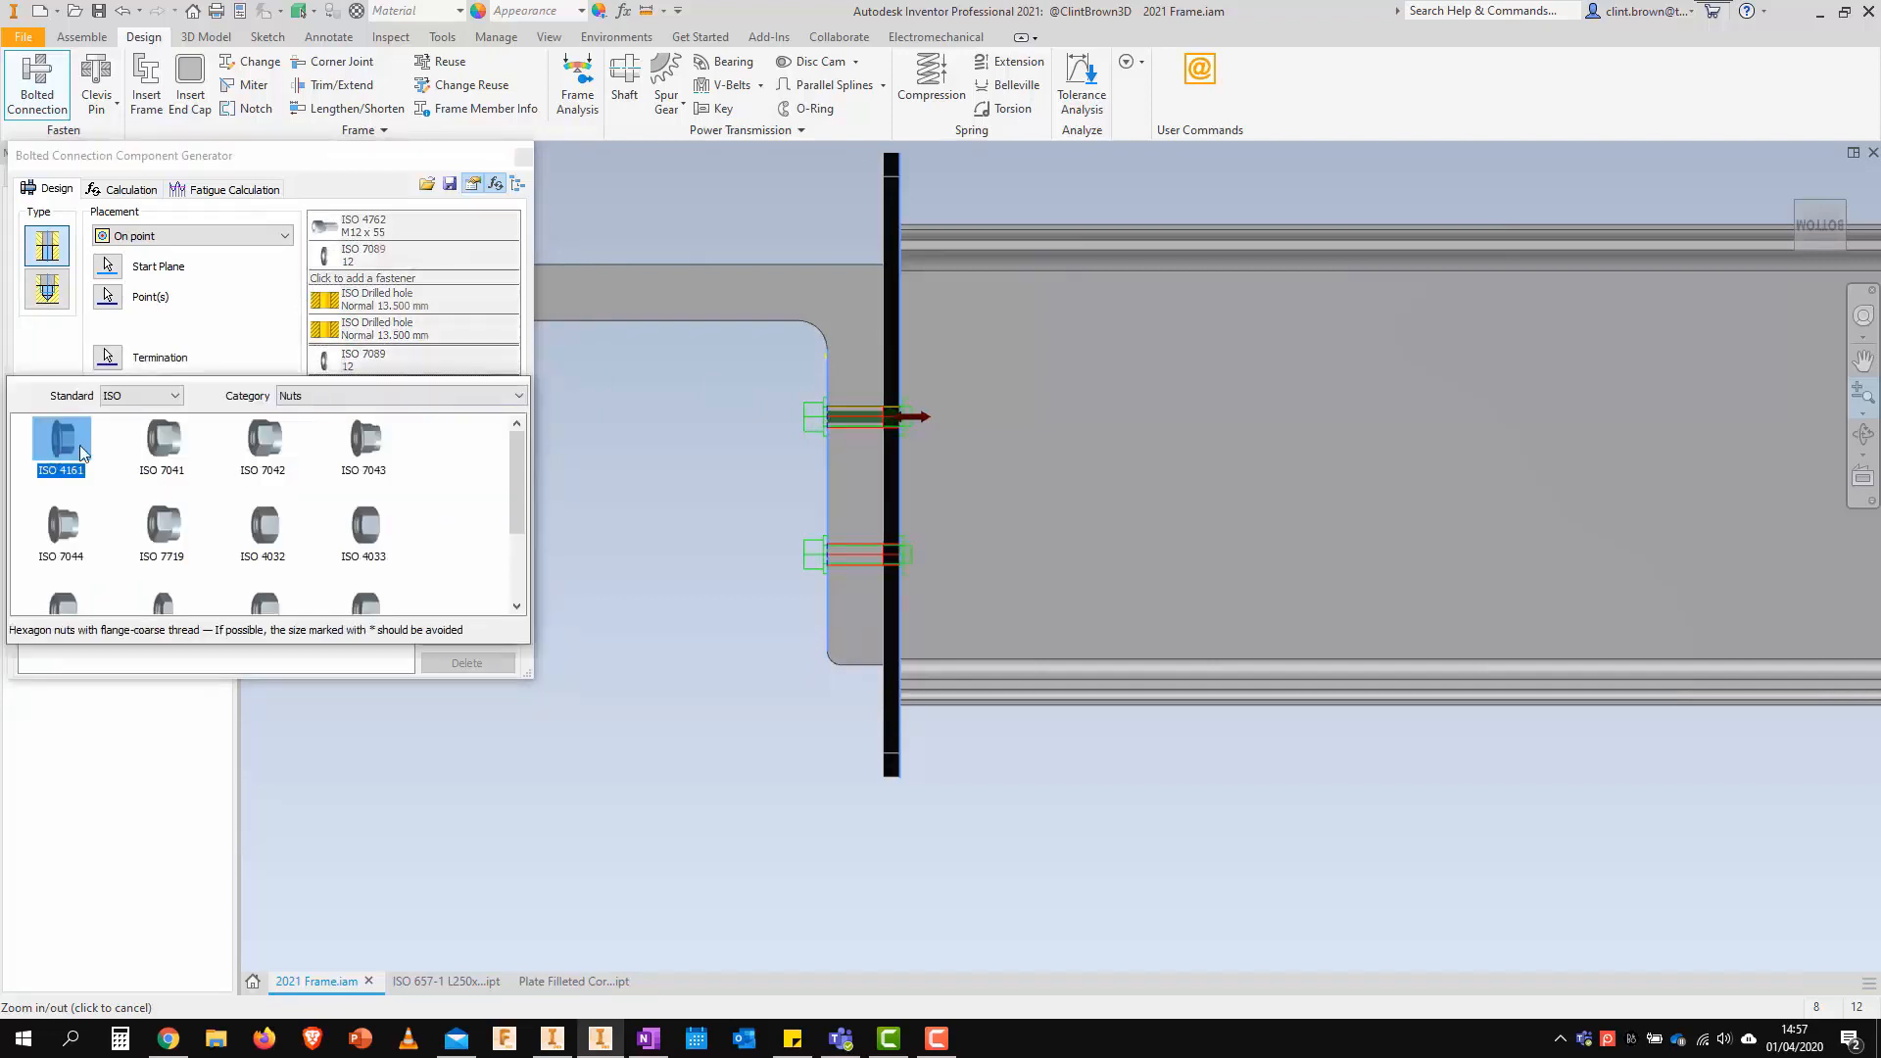
left_click(166, 529)
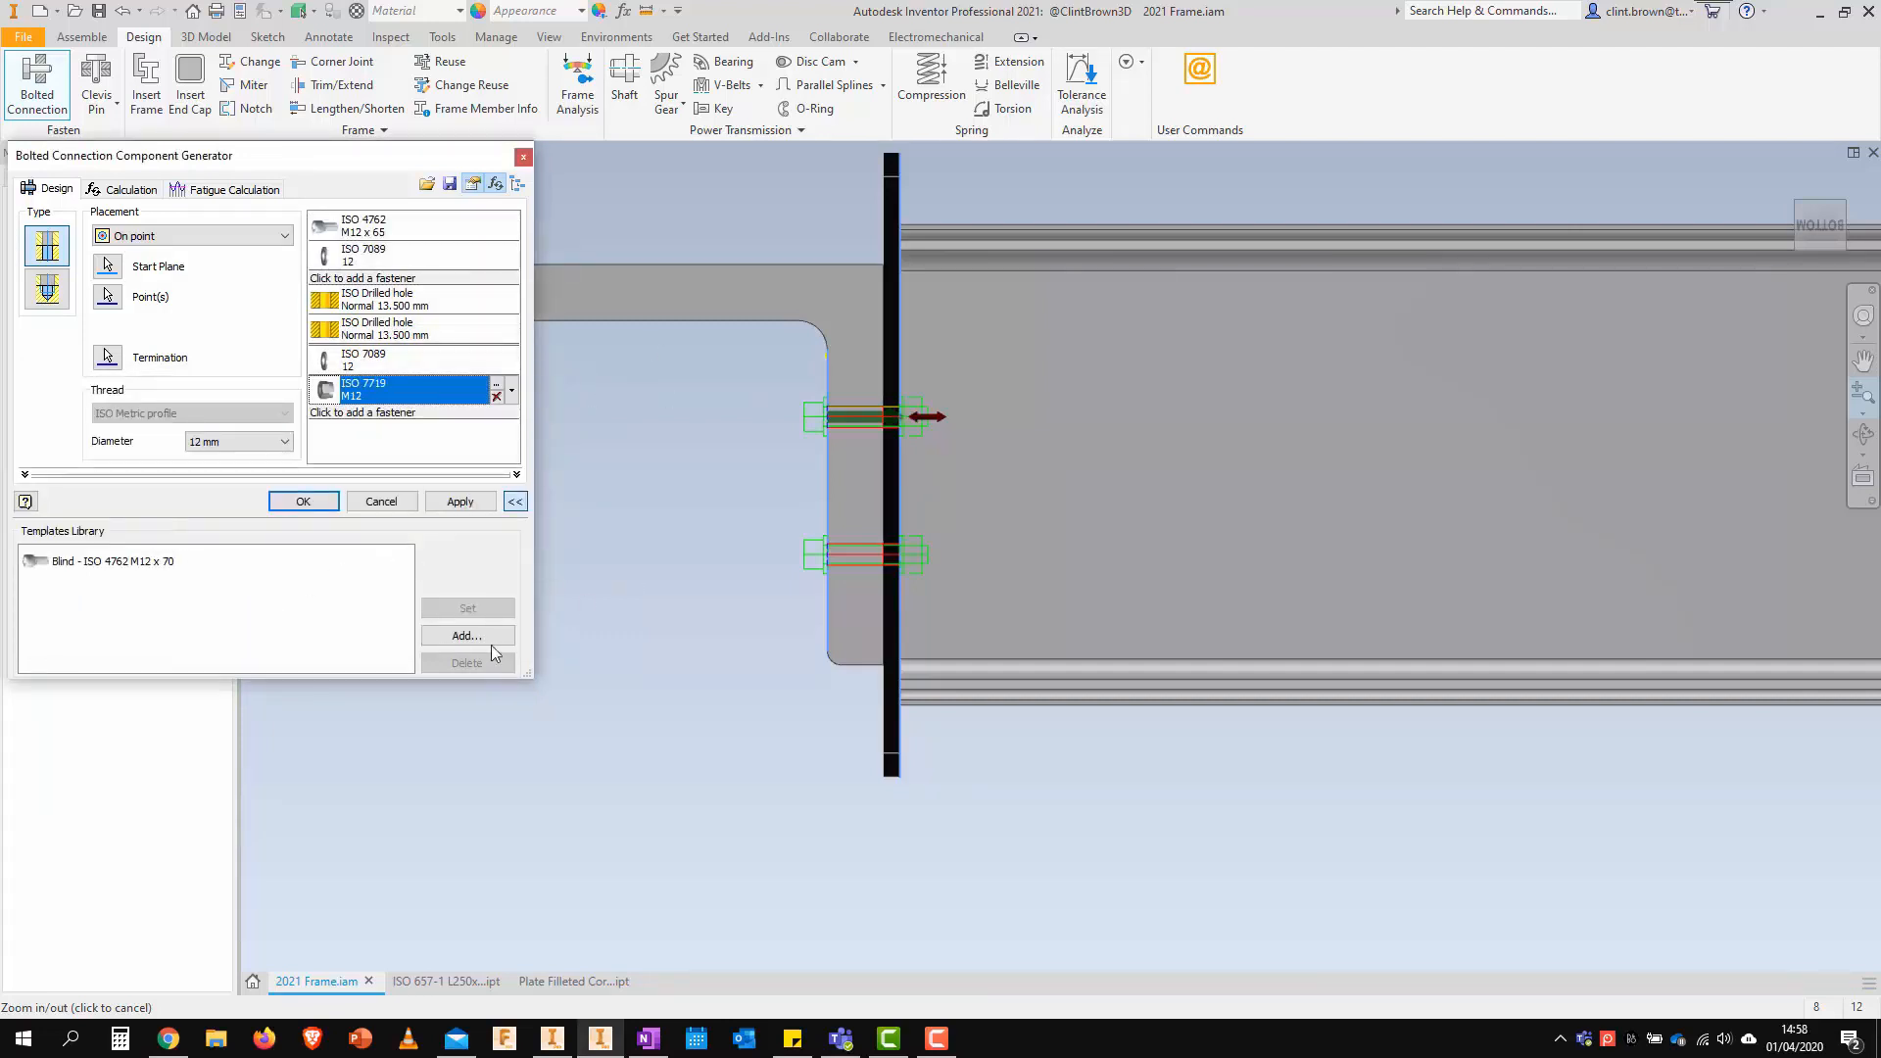
Save the fastener stack as a template named "ISO 4762 M12 x 65" and generate the bolted connection
left_click(455, 637)
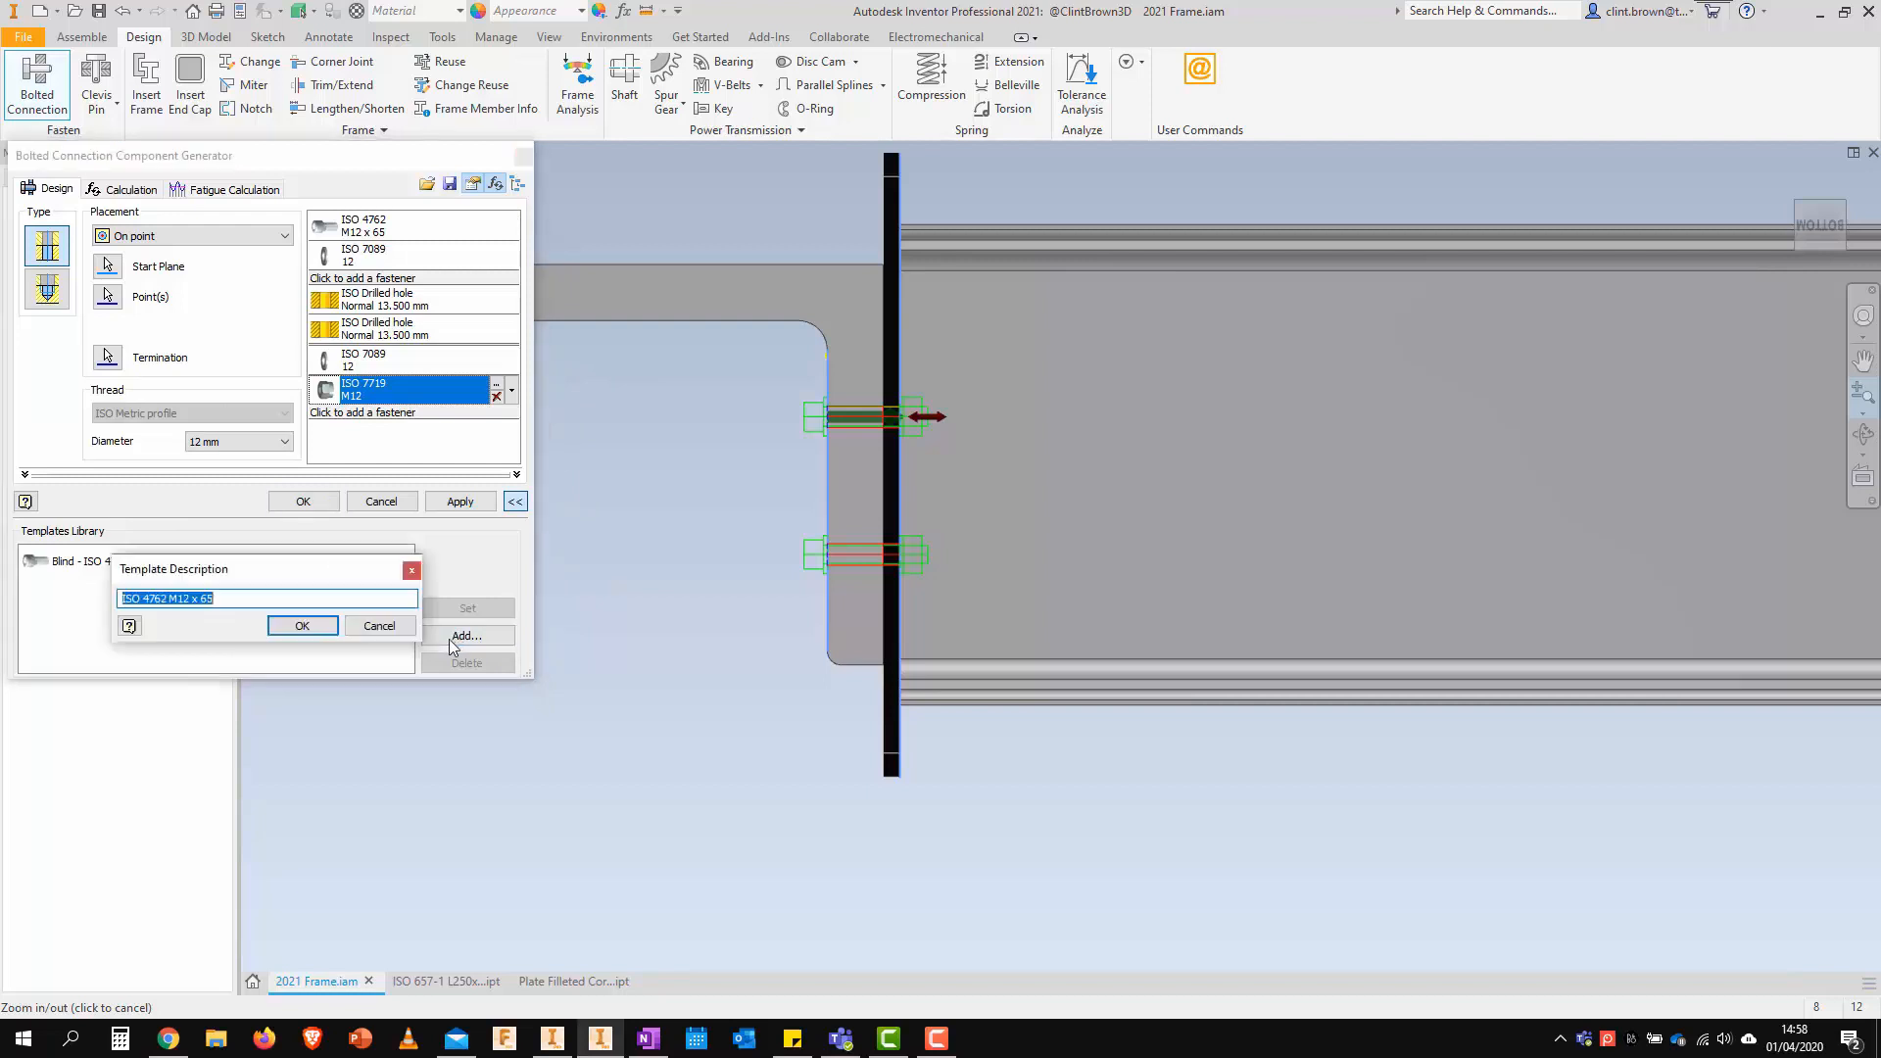
left_click(302, 625)
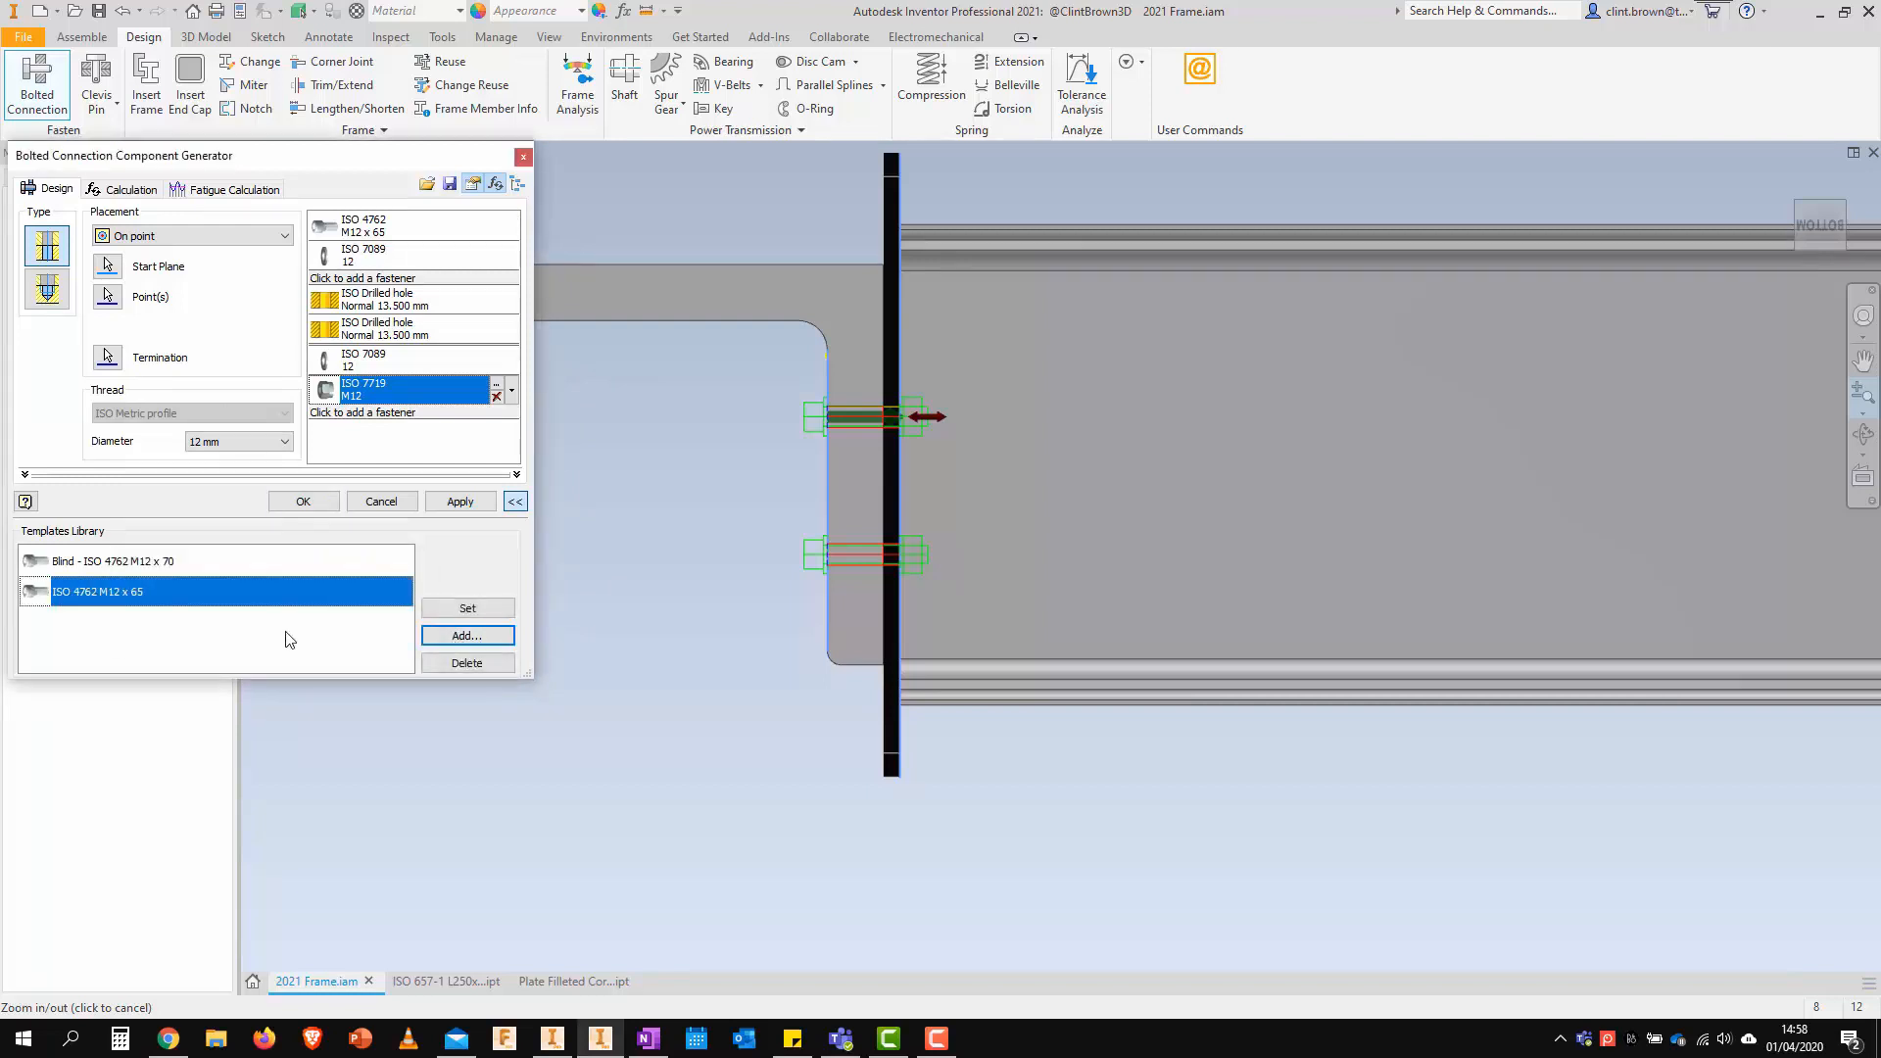
left_click(304, 502)
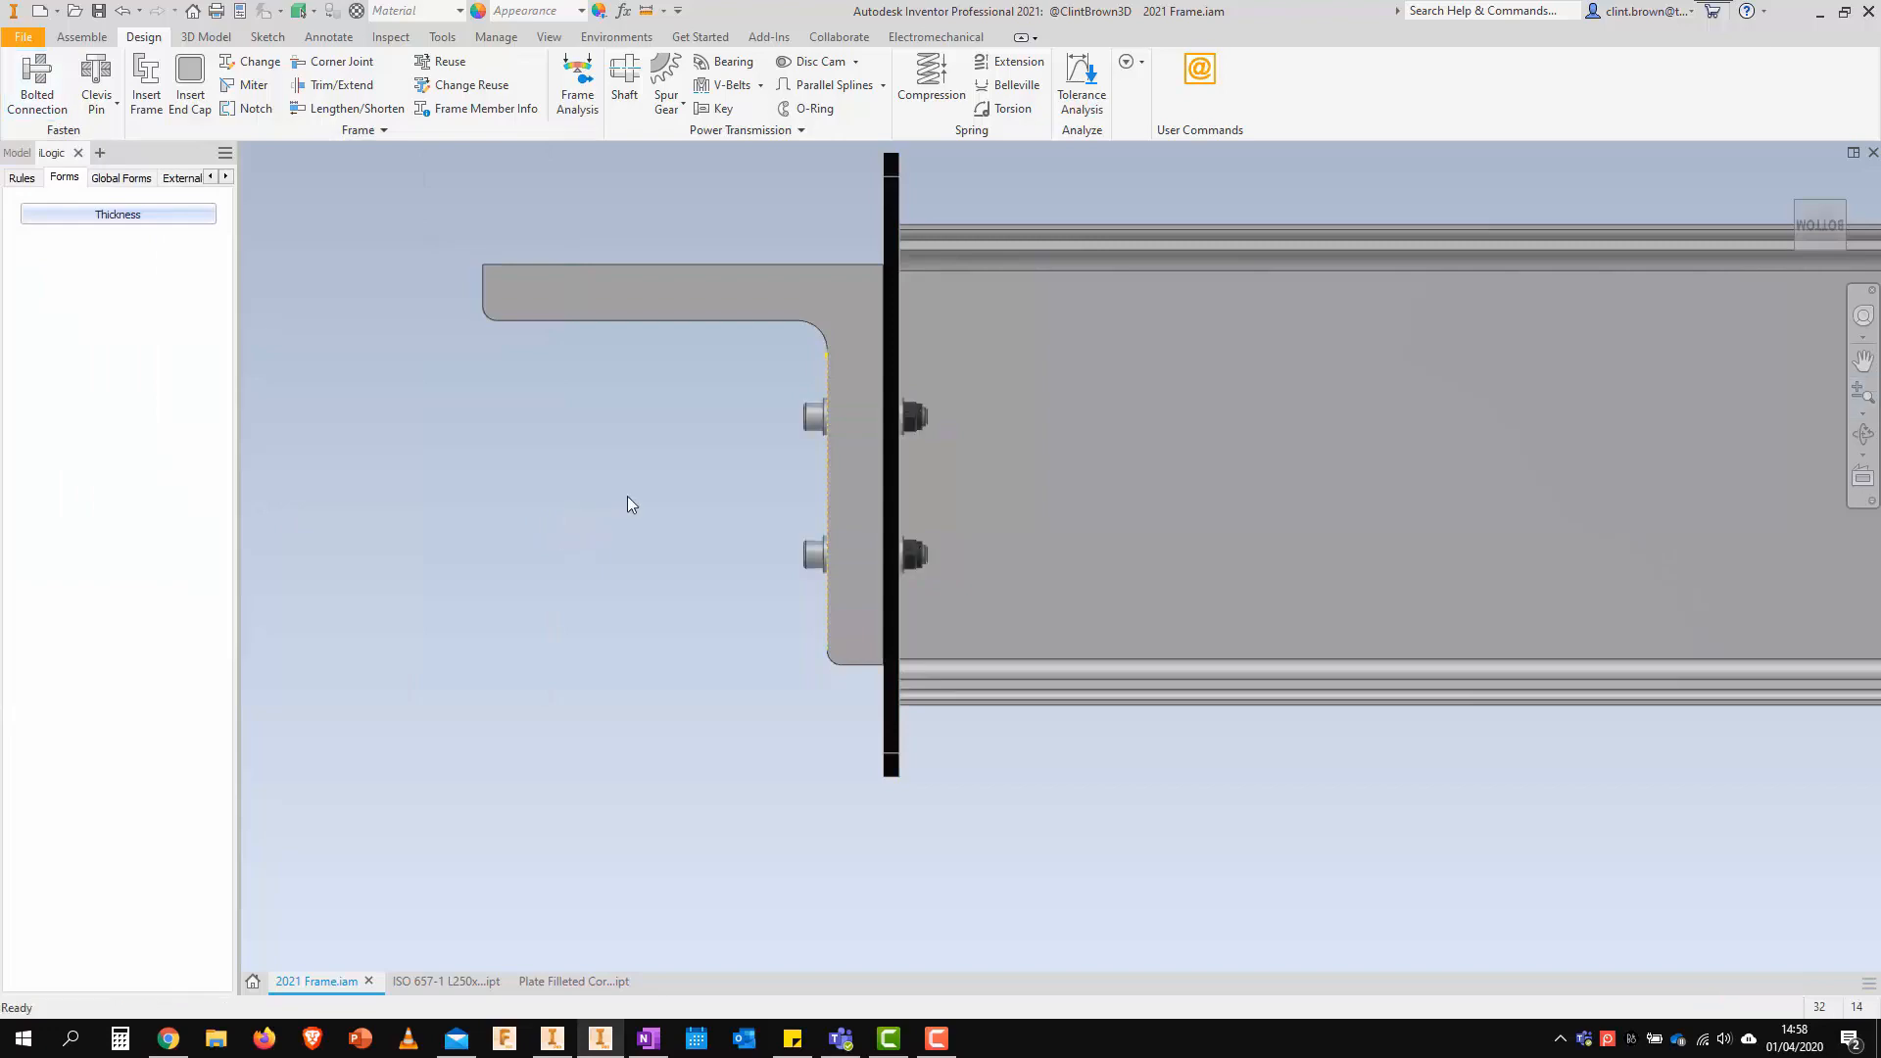
Inspect the through-bolted connection between the angle section and the plate from several directions
middle_click_drag(628, 497, 686, 458, "shift")
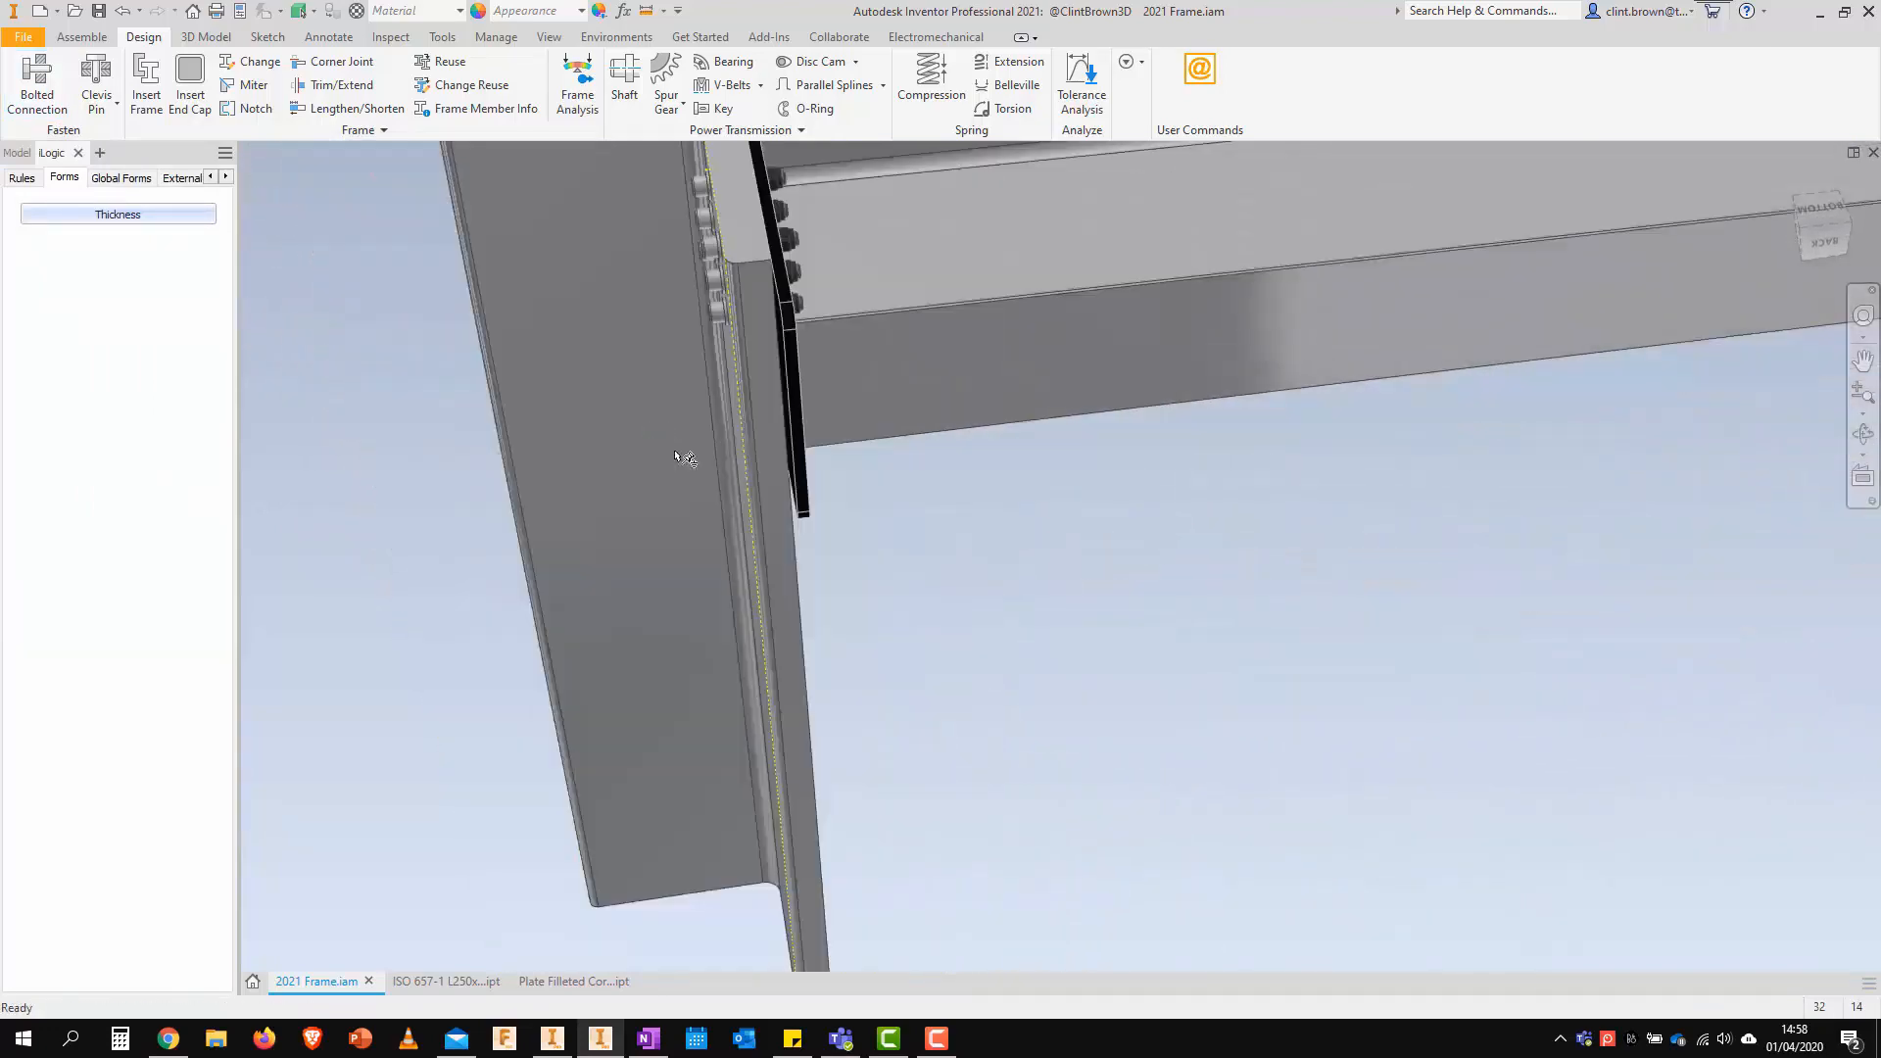
left_click(1794, 186)
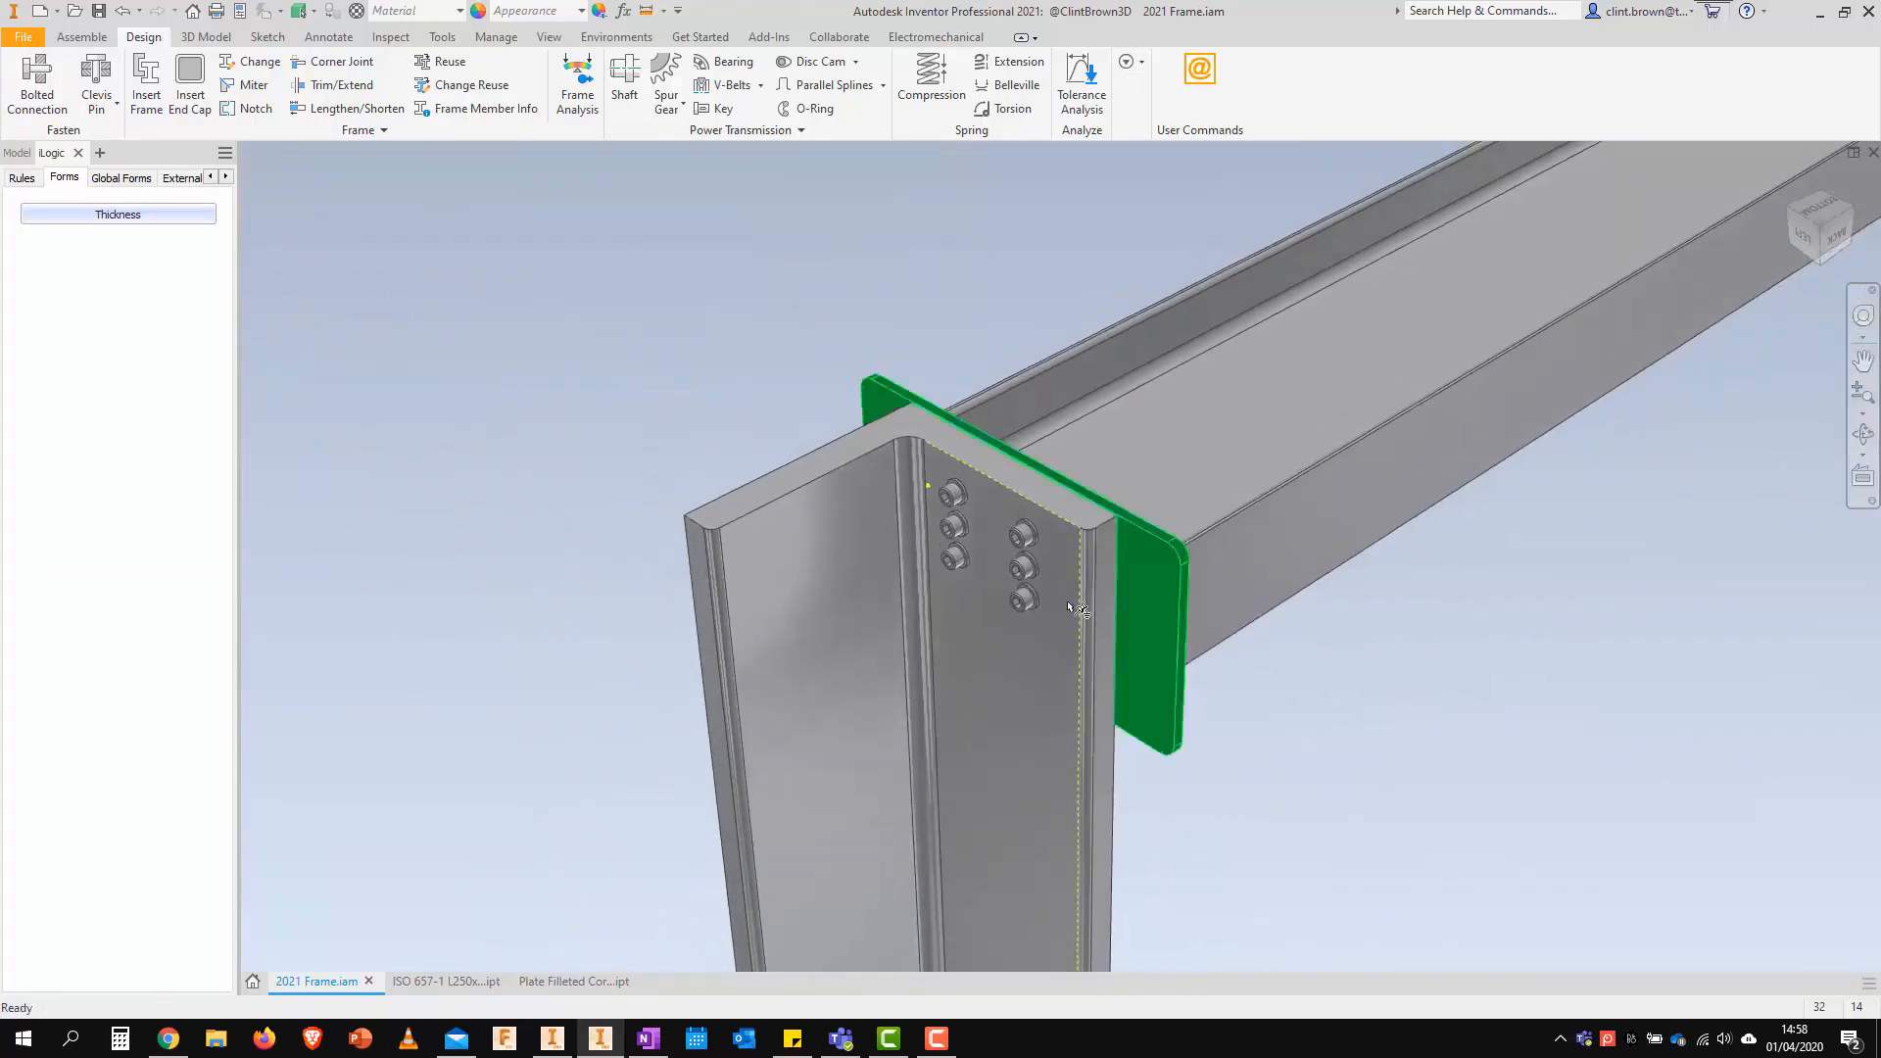
middle_click_drag(1075, 607, 978, 335, "shift")
middle_click_drag(461, 496, 451, 896, "shift")
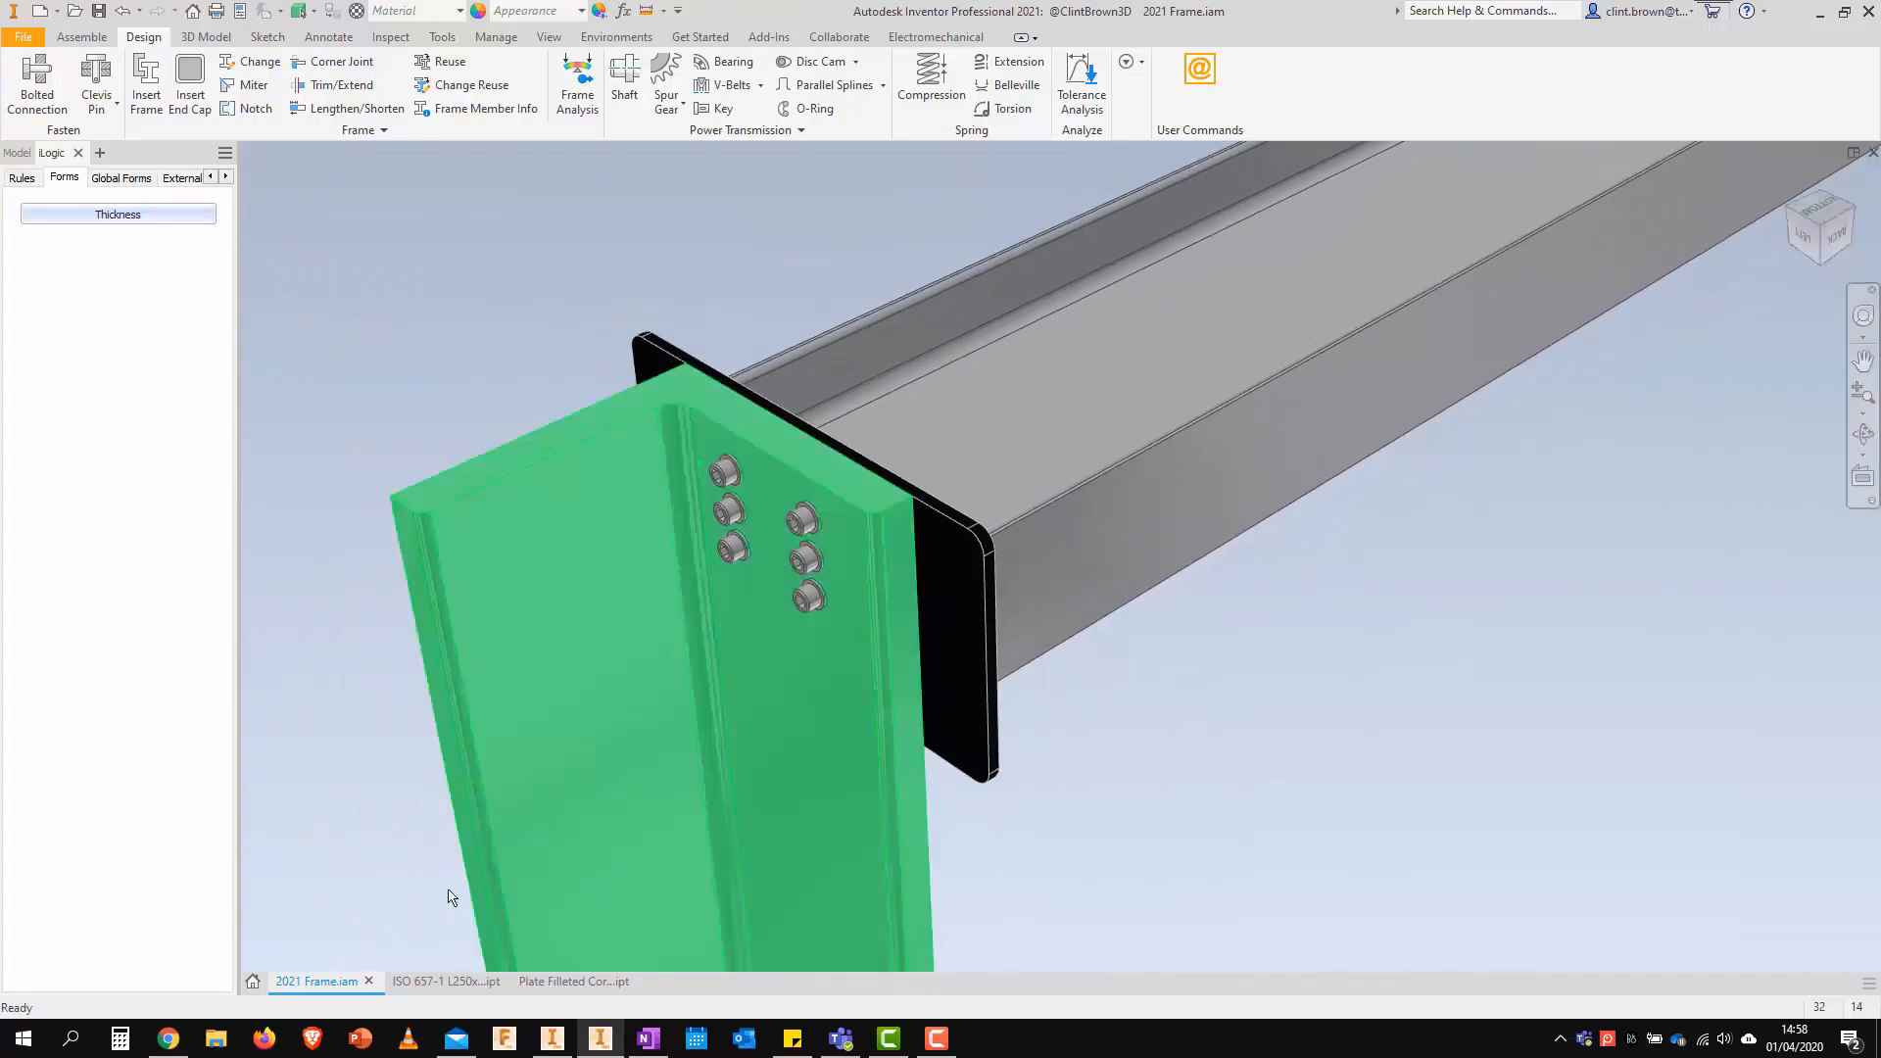
Inspect the existing holes in the angle section and filleted plate part files and return to the 2021 Frame assembly
left_click(457, 980)
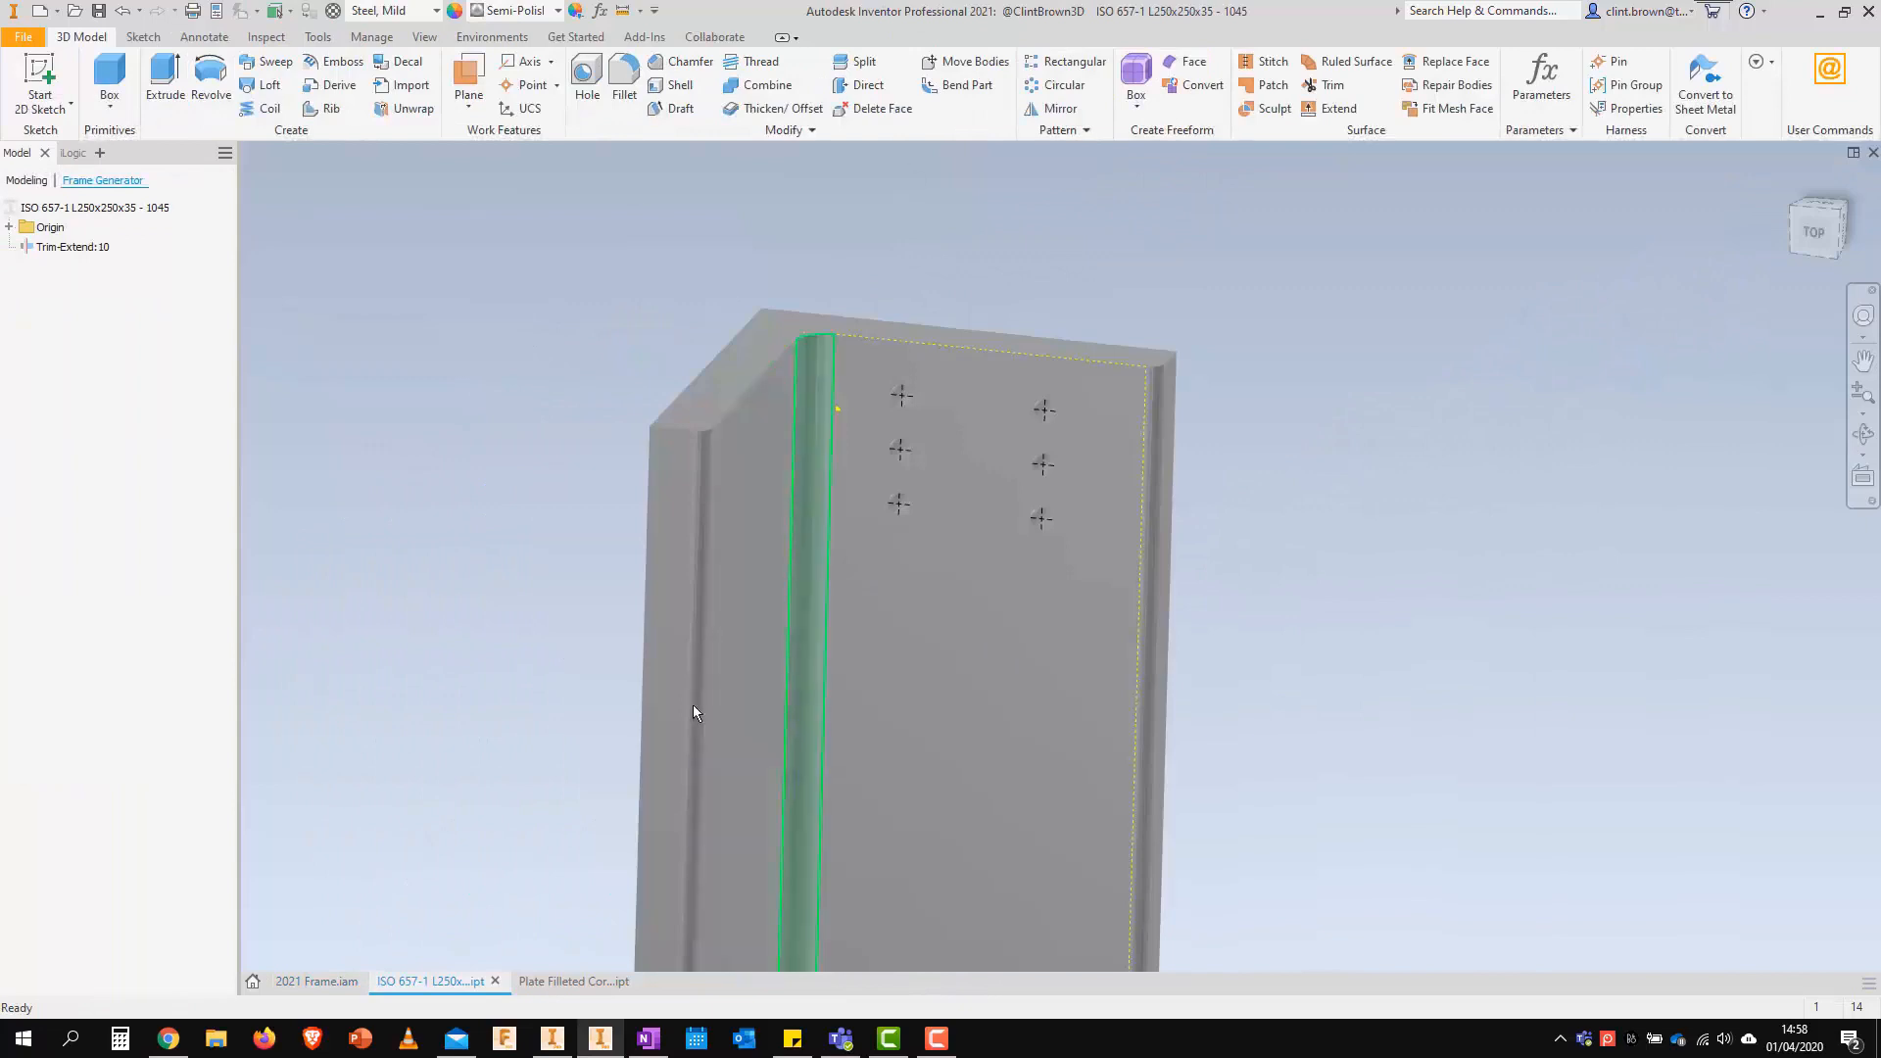
left_click(571, 981)
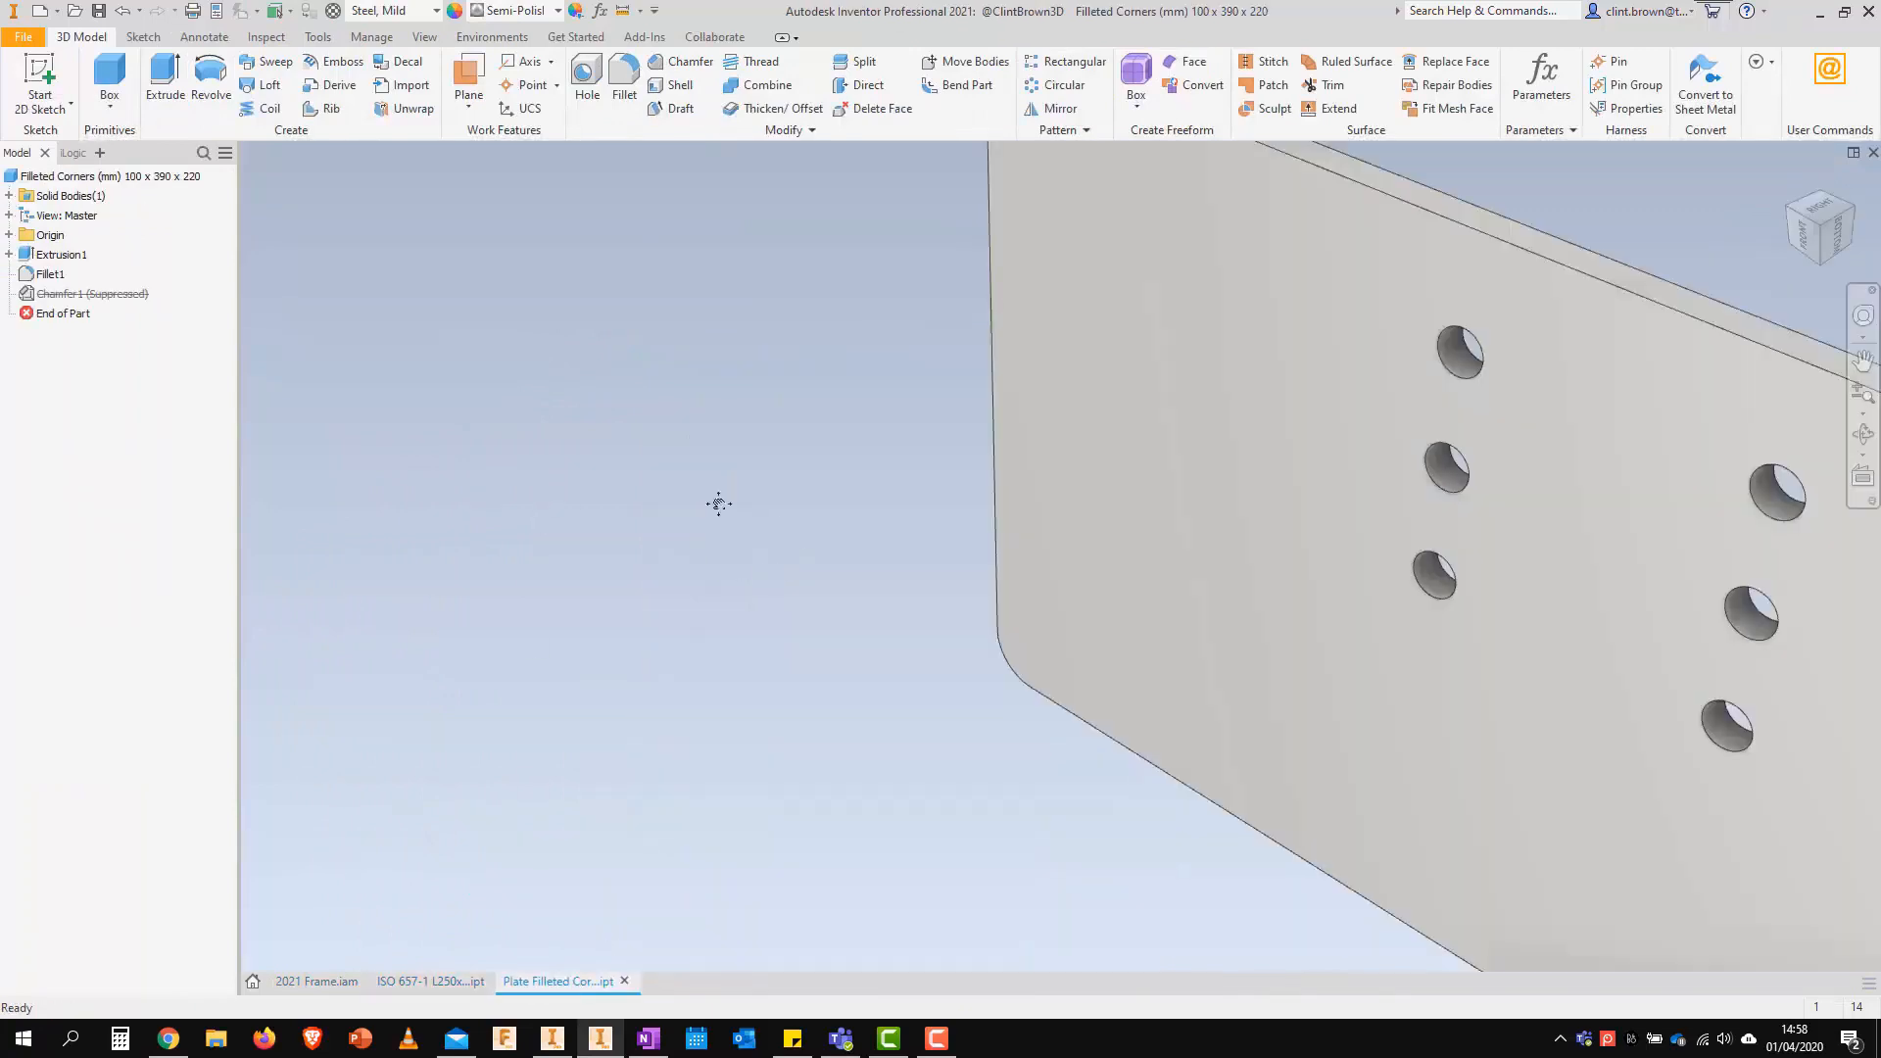
middle_click_drag(718, 504, 226, 502)
left_click(318, 979)
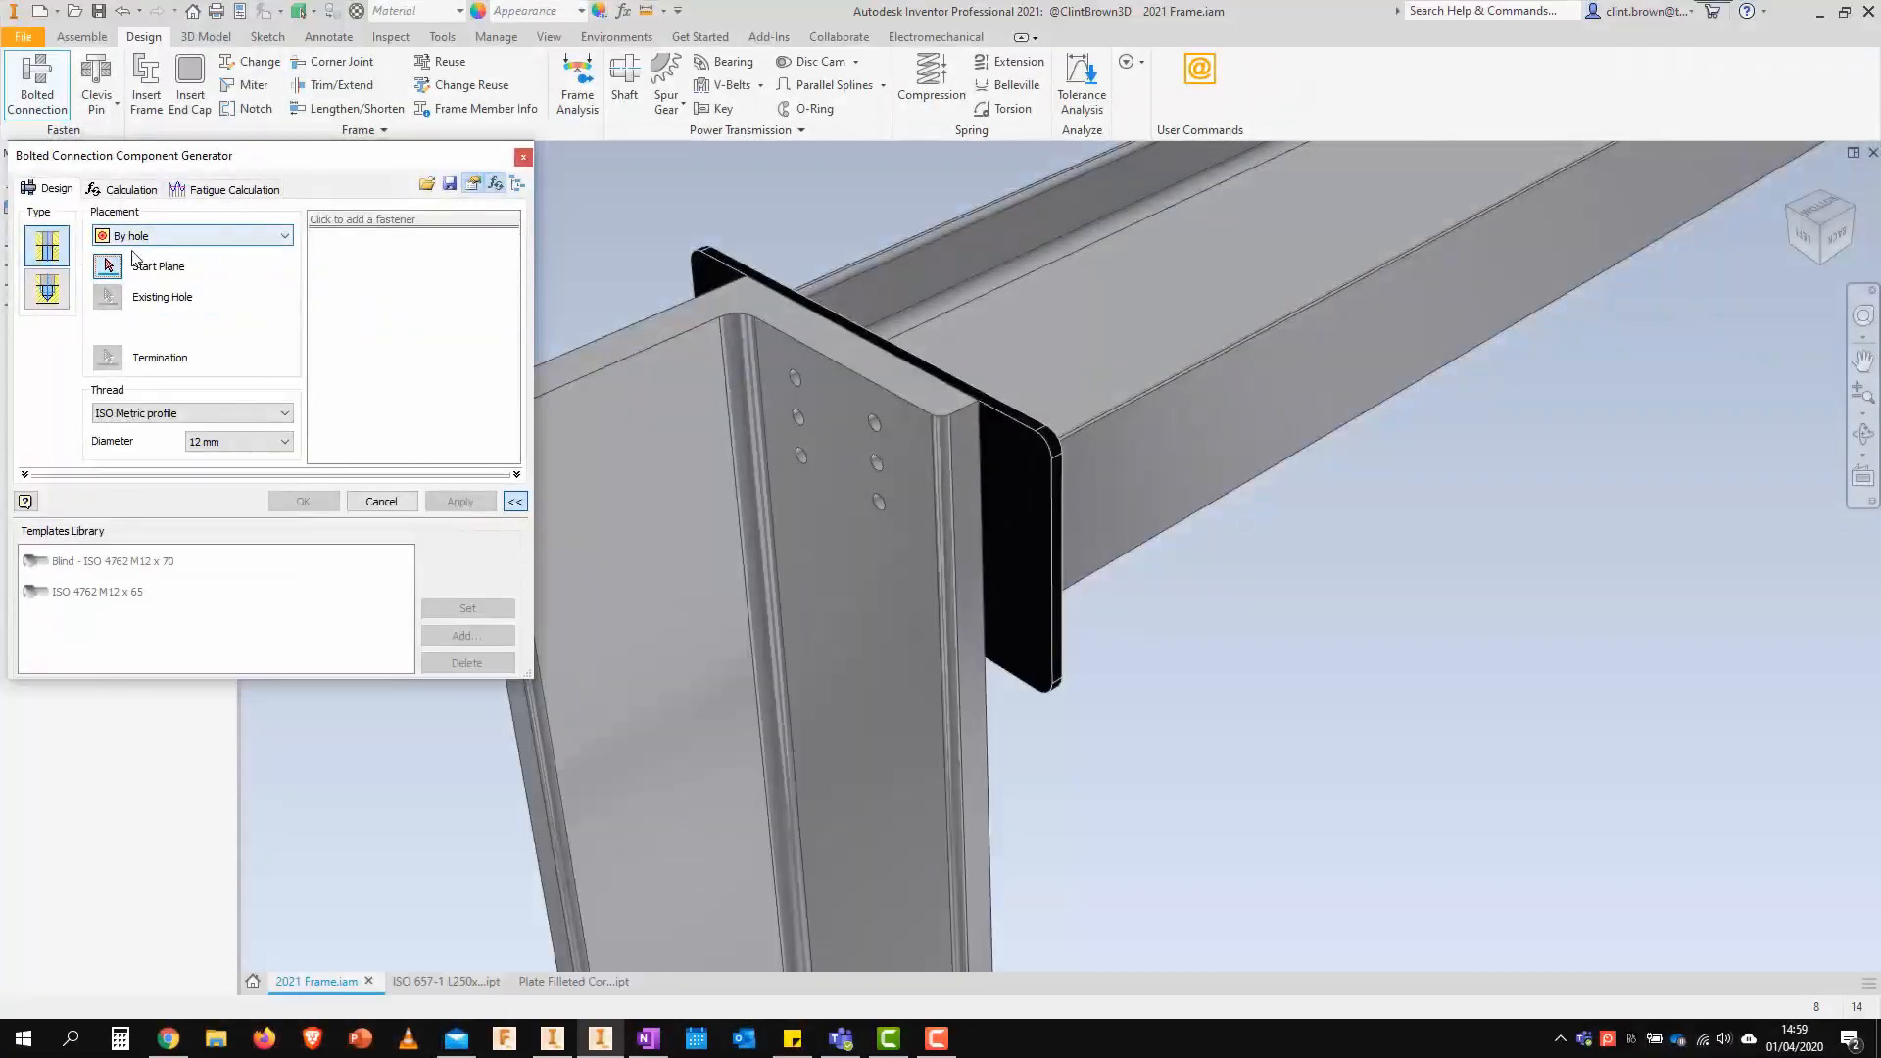
Place a 12 mm by-hole bolted connection from the angle section's inner face, using its upper inner hole, terminating at the plate and following the hole pattern
left_click(829, 576)
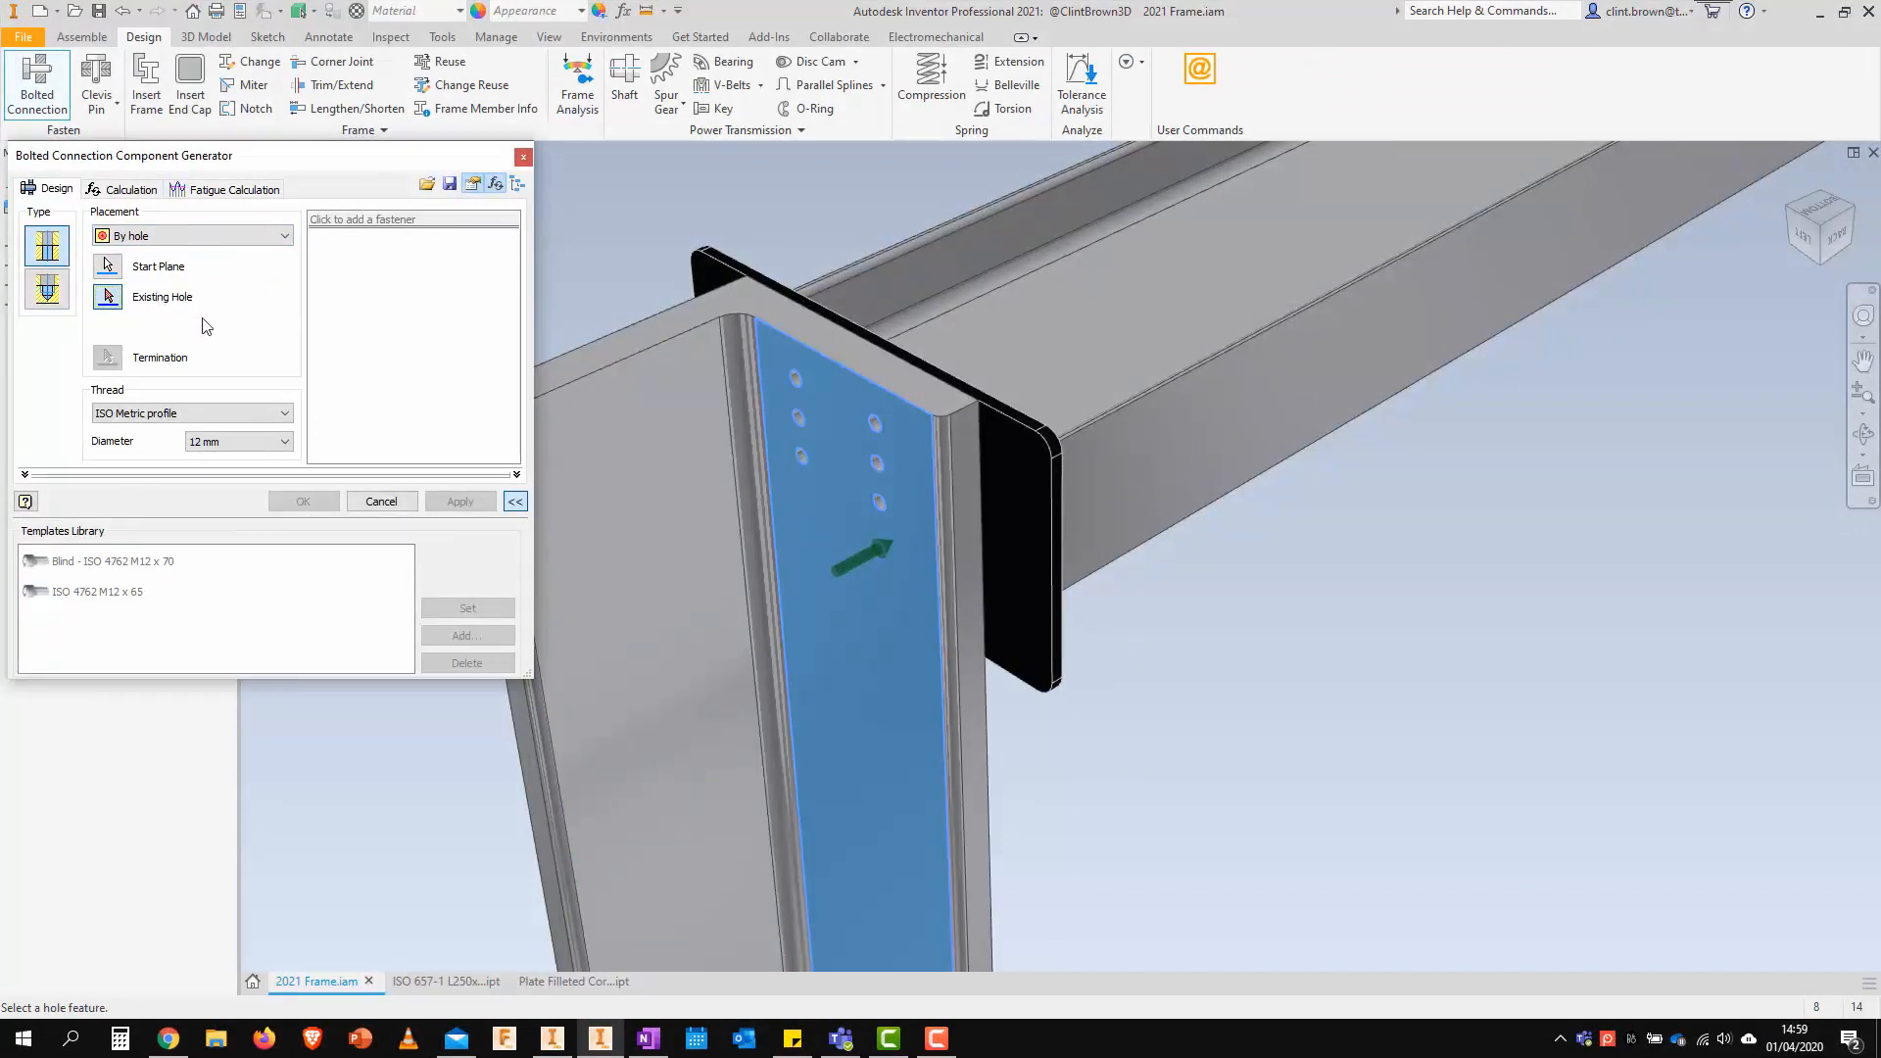
left_click(802, 377)
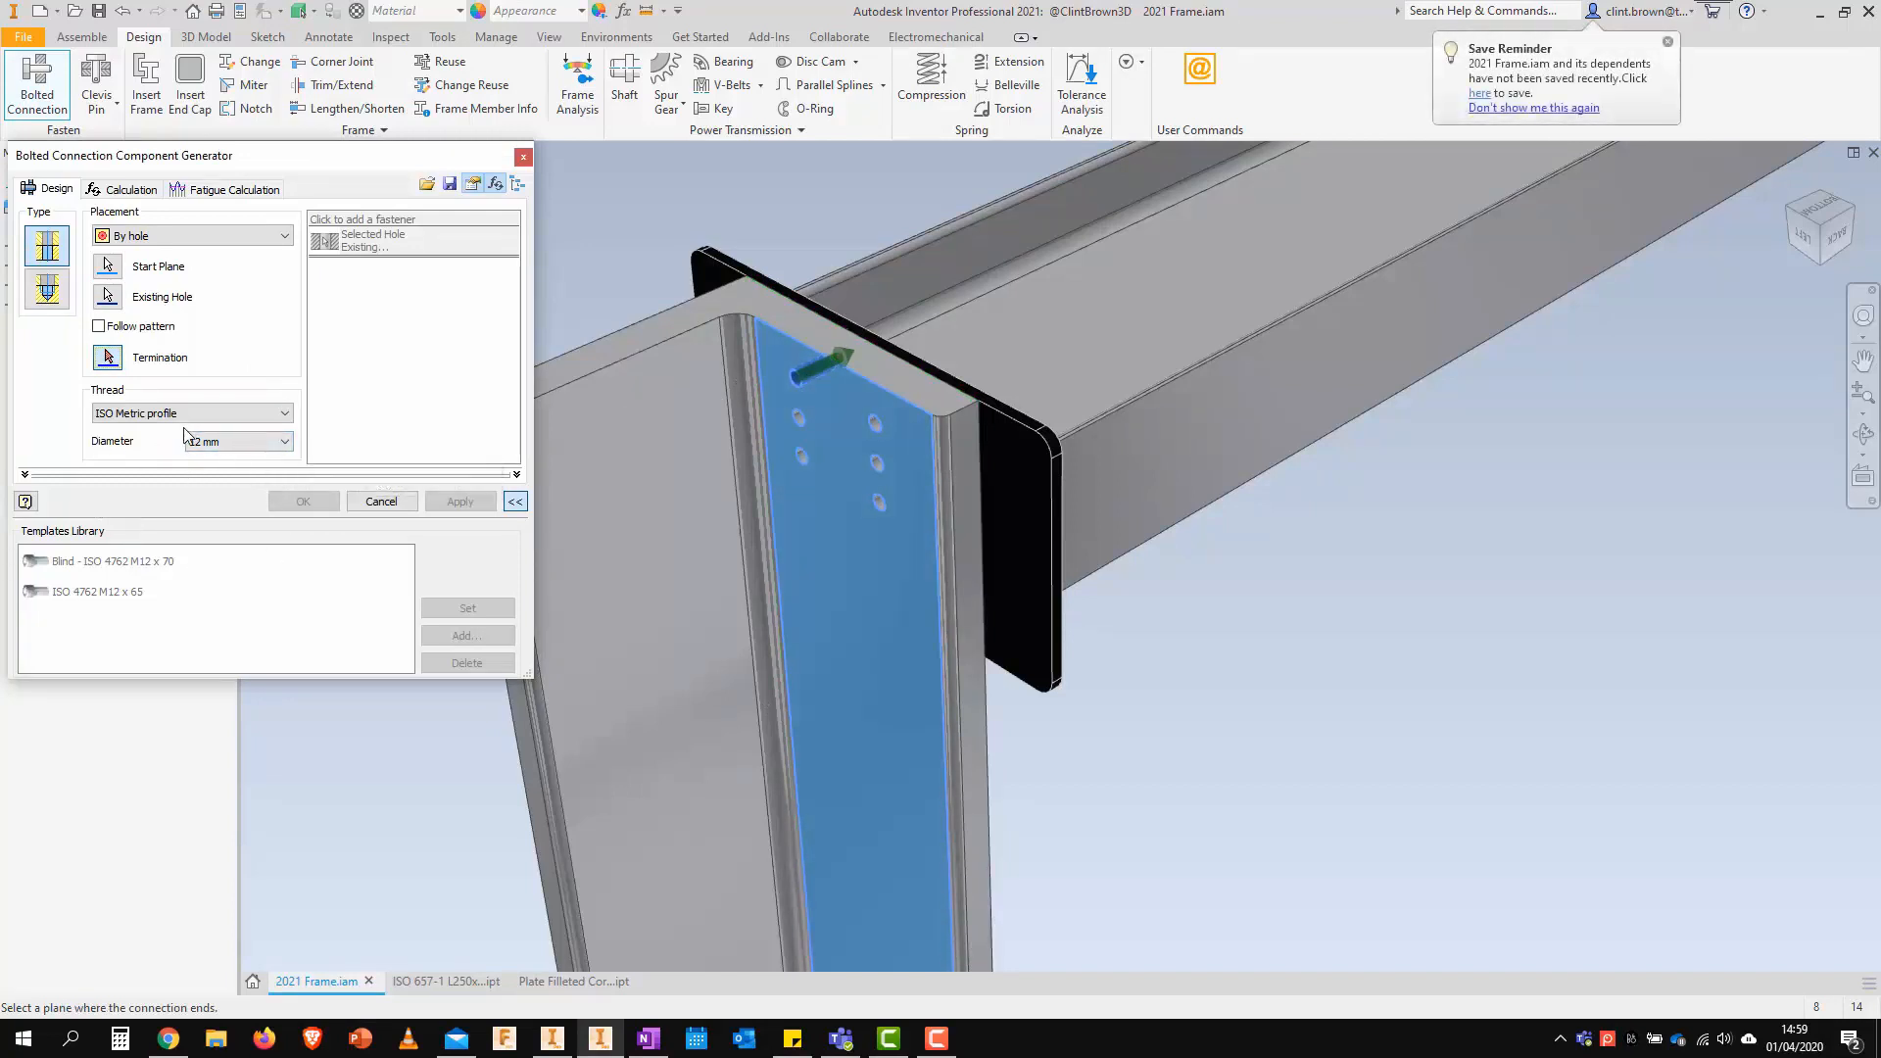
left_click(1015, 418)
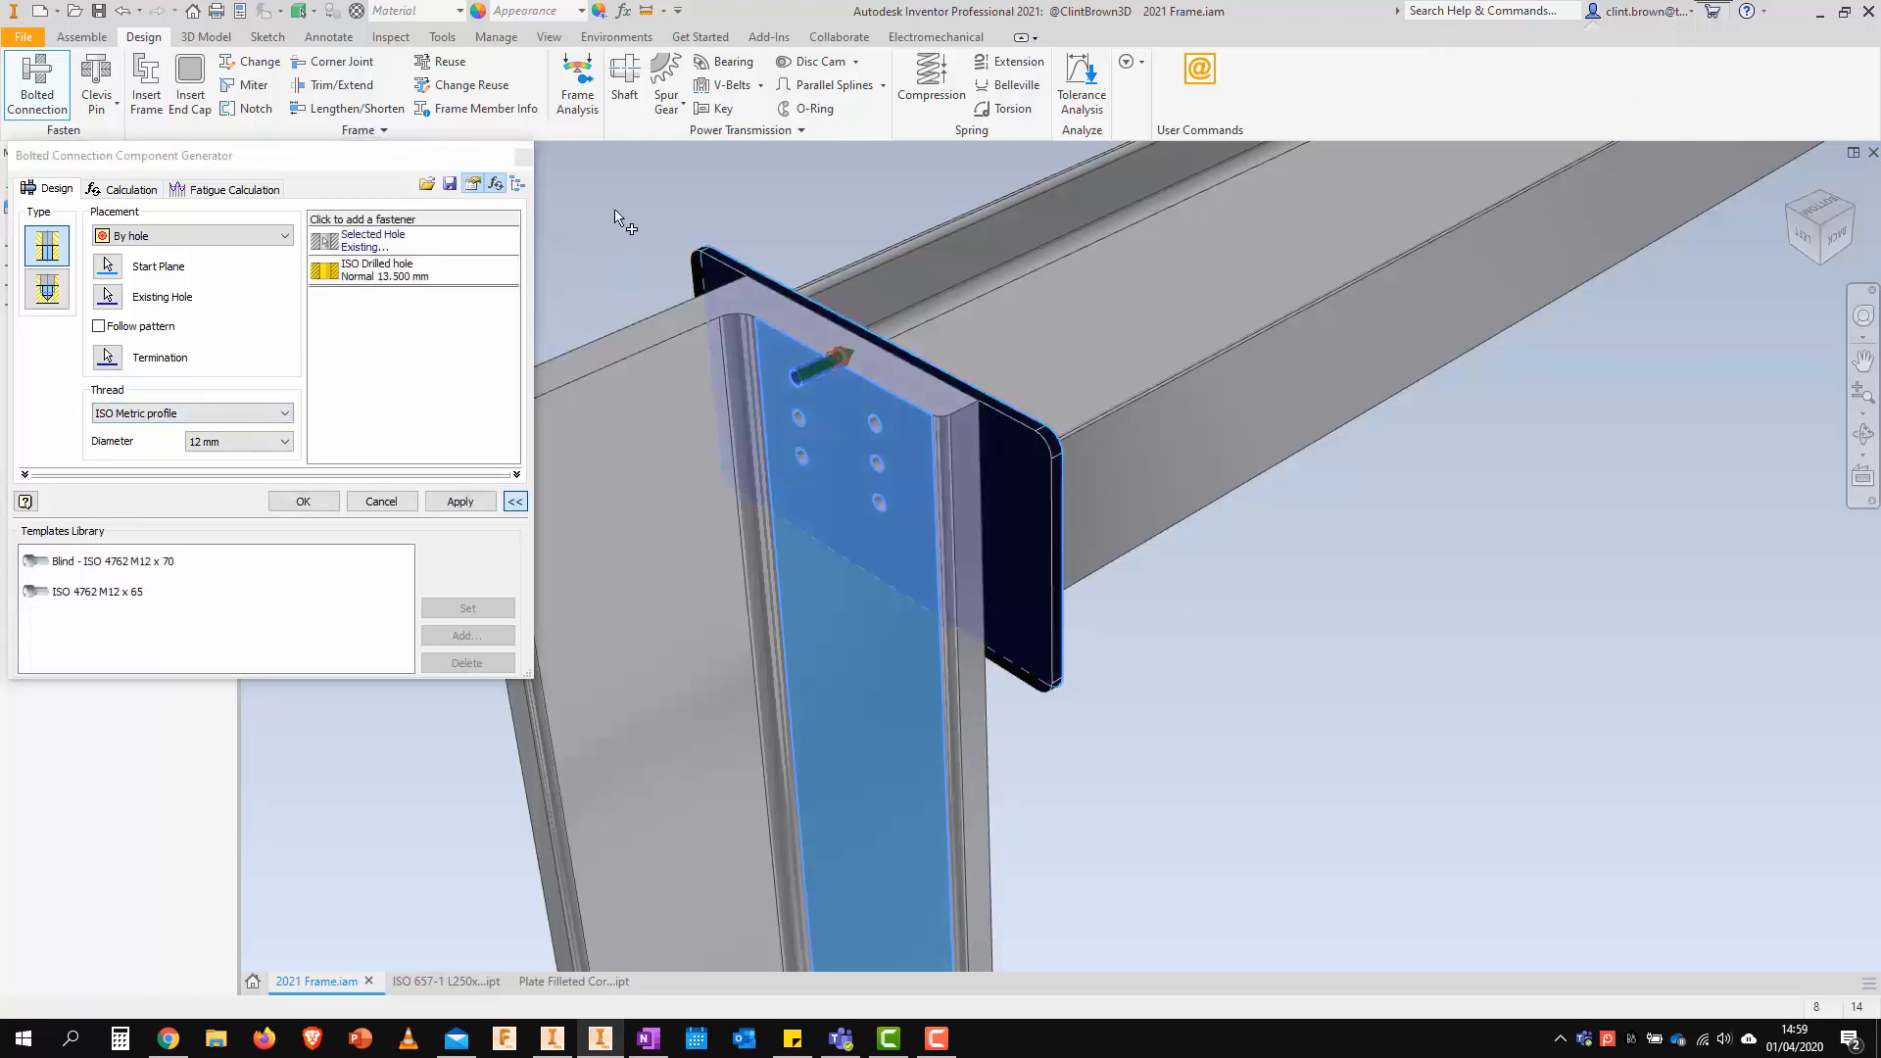
left_click(101, 327)
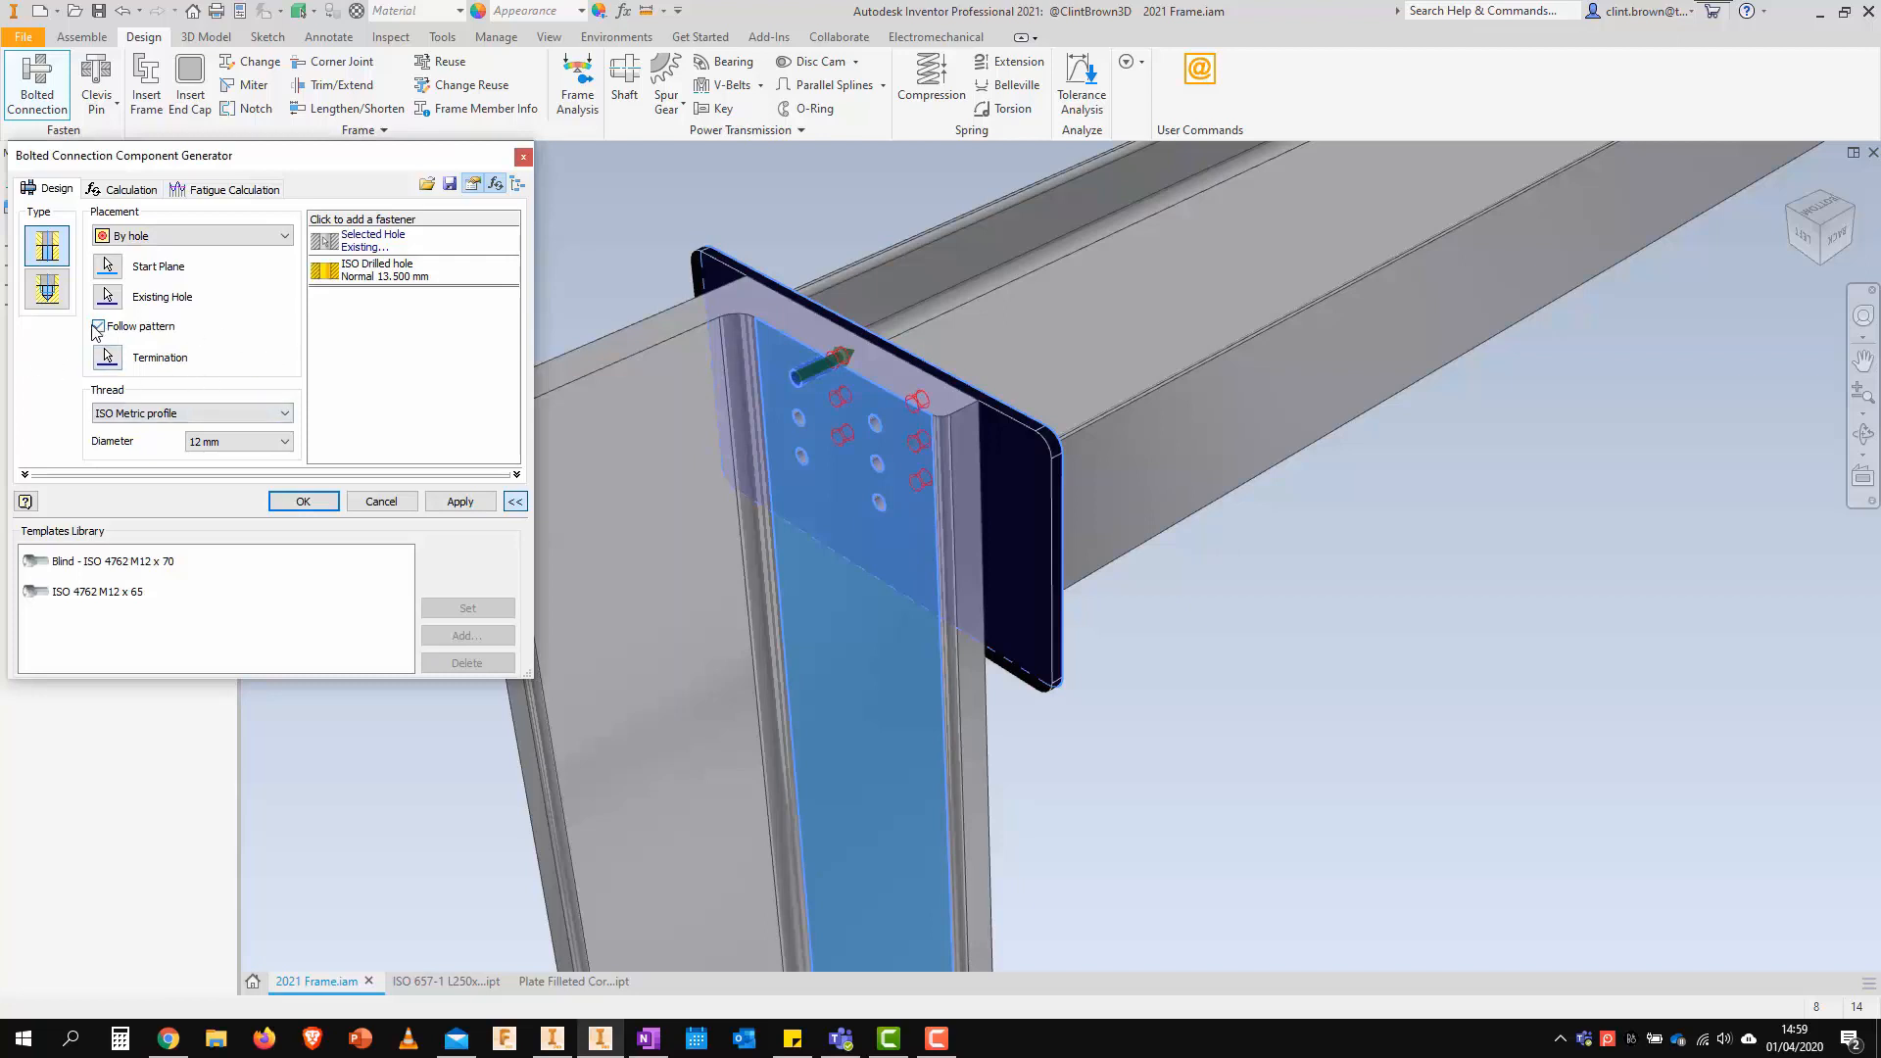
left_click(555, 982)
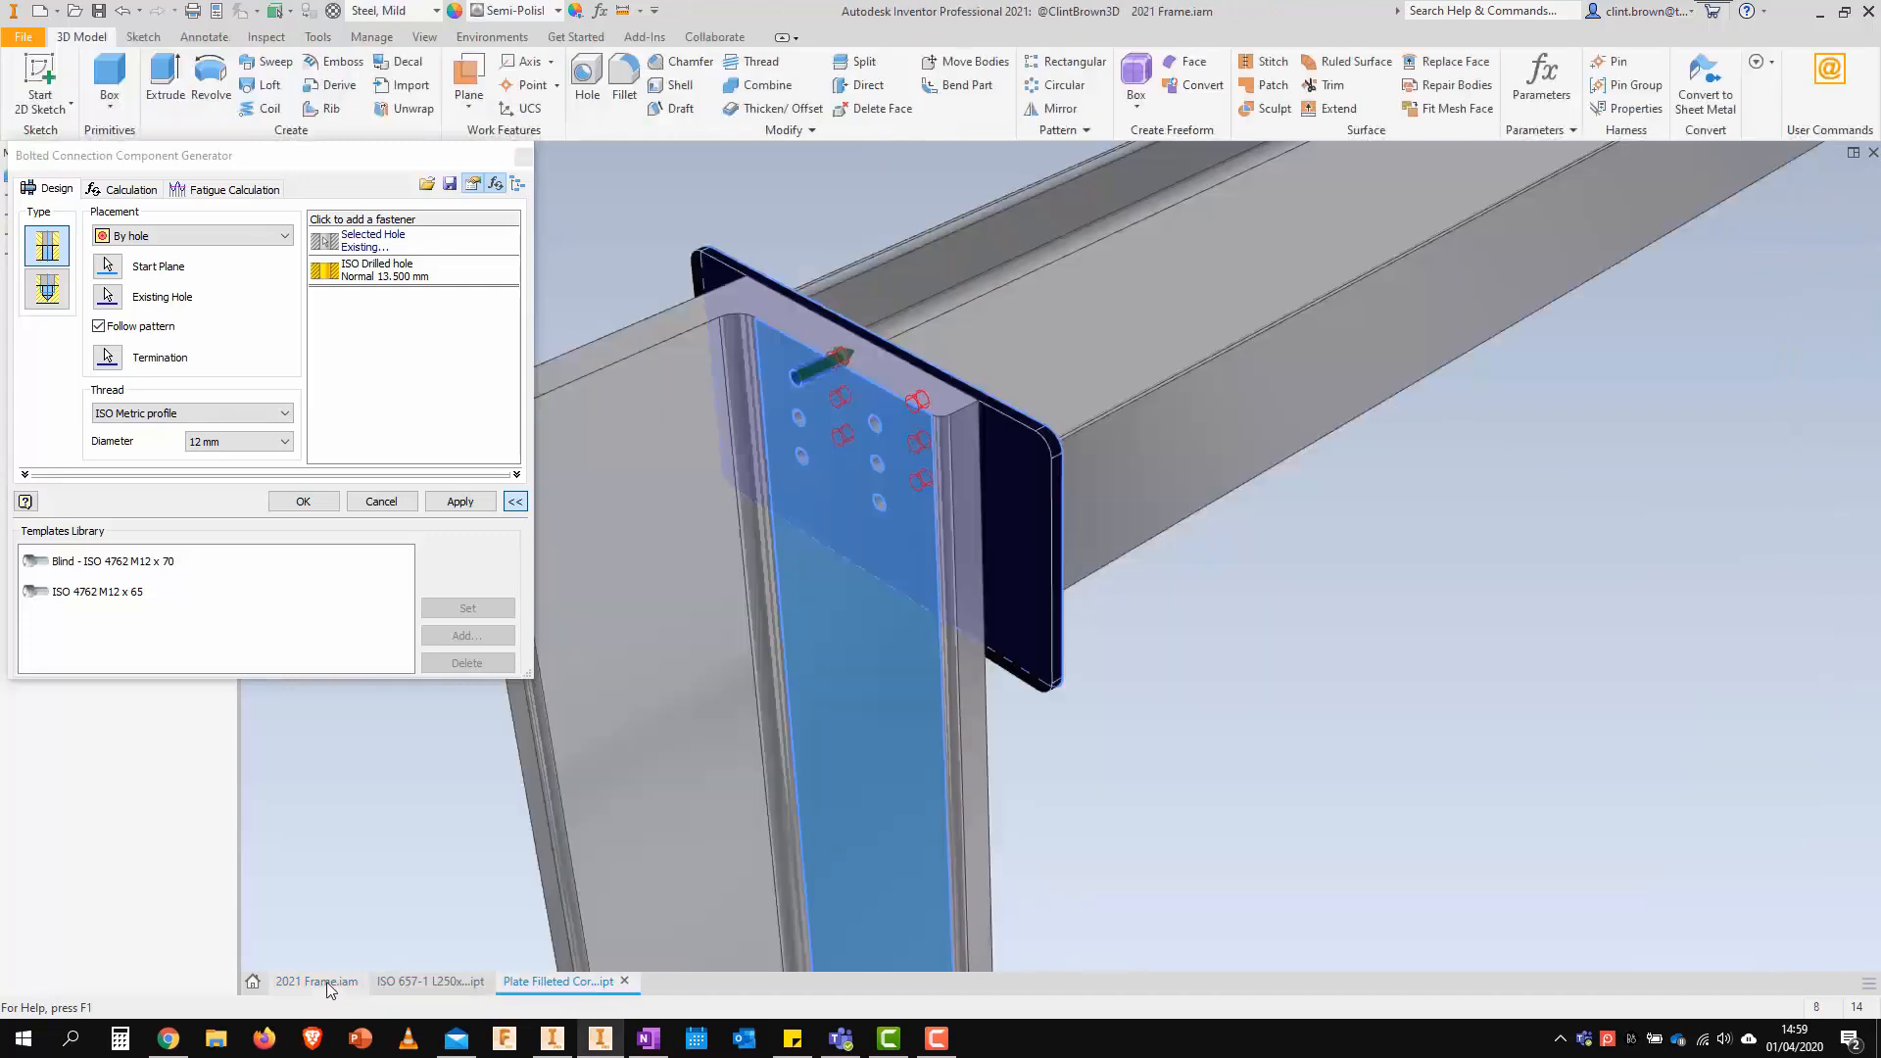
left_click(327, 984)
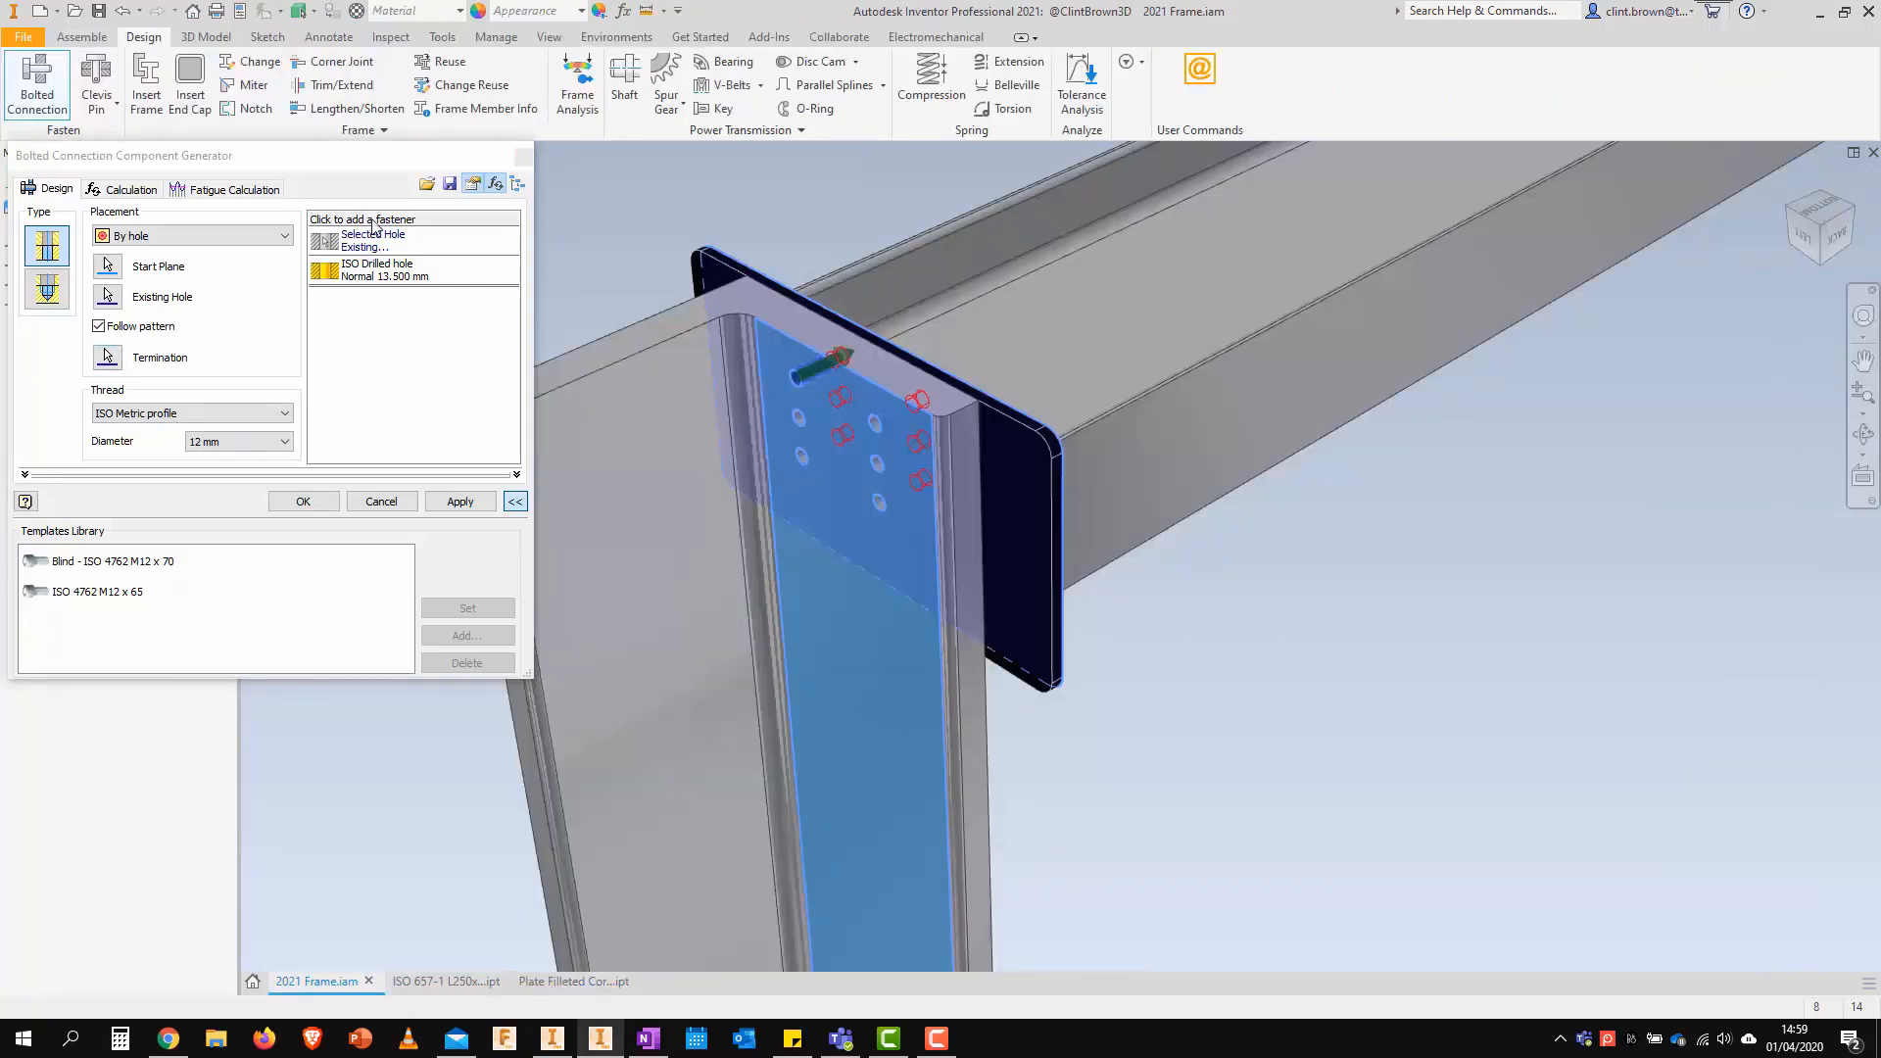
Apply the saved "ISO 4762 M12 x 65" template, generate the bolted connection and check the holes in the plate part
left_click(157, 593)
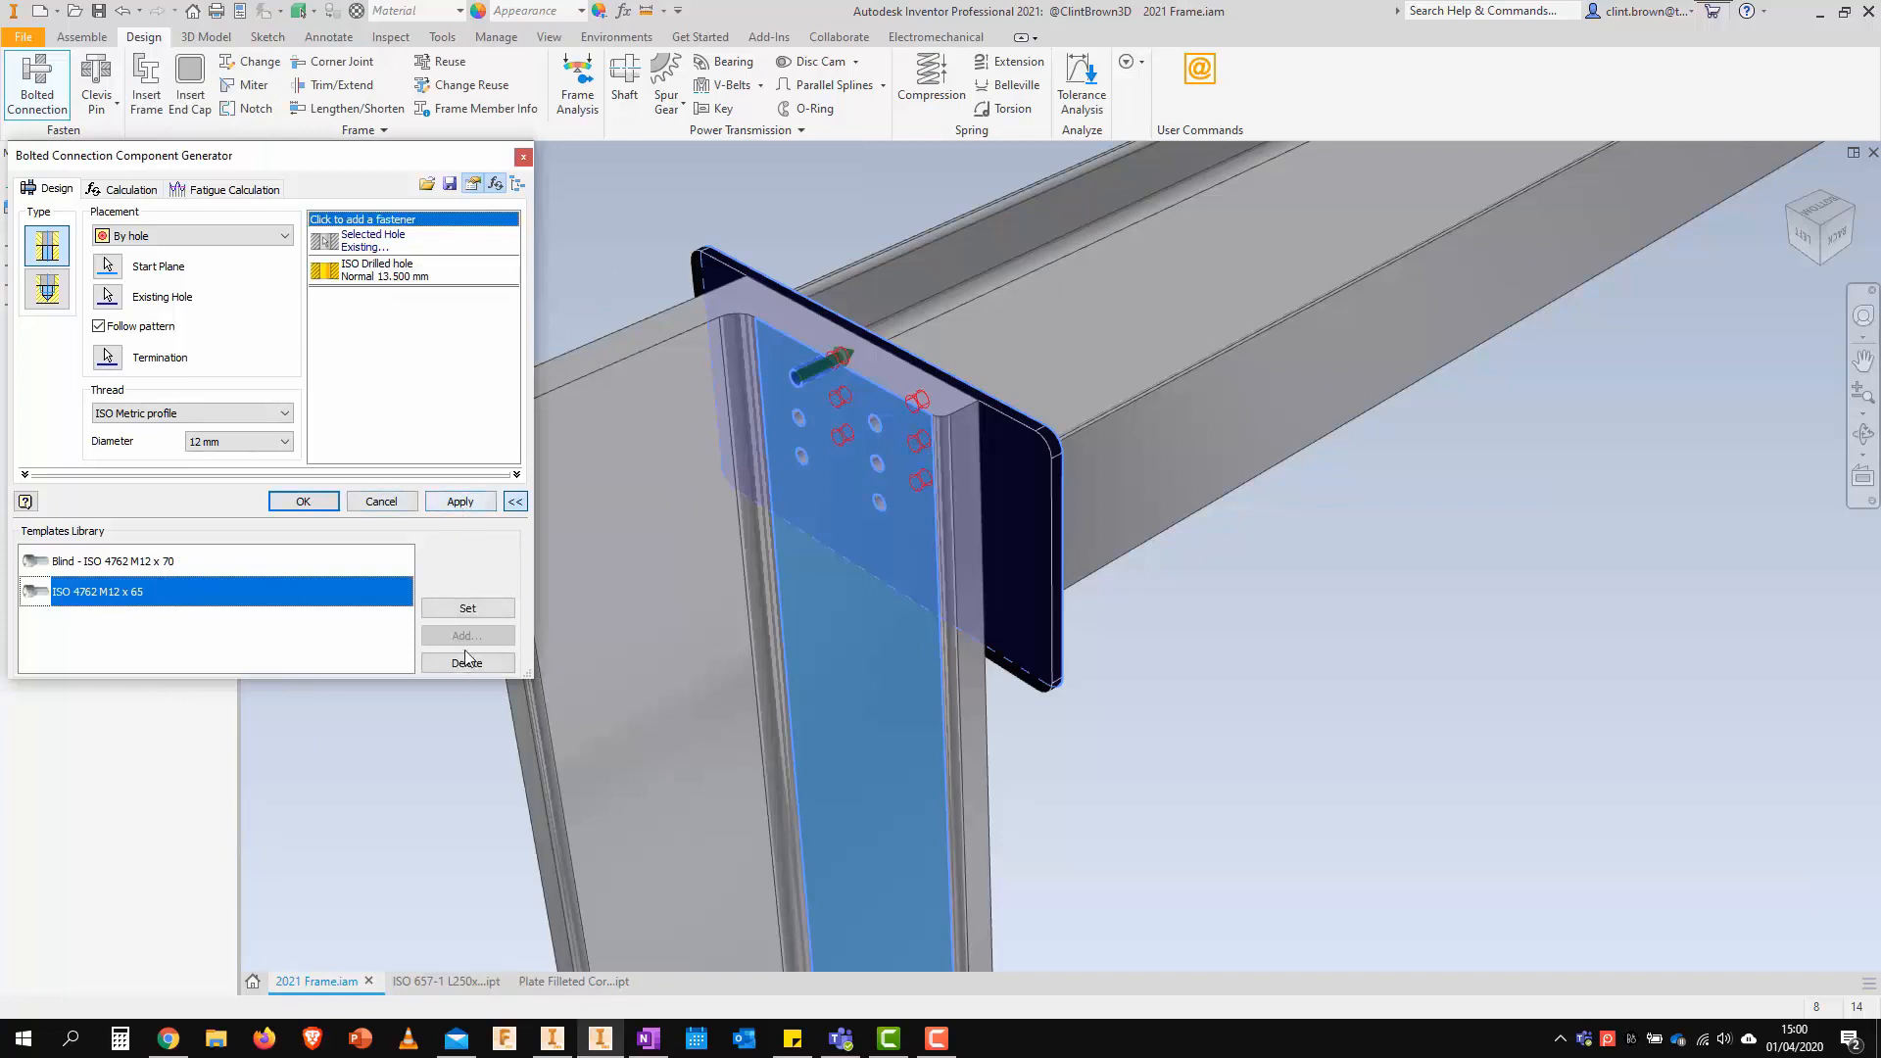
left_click(467, 608)
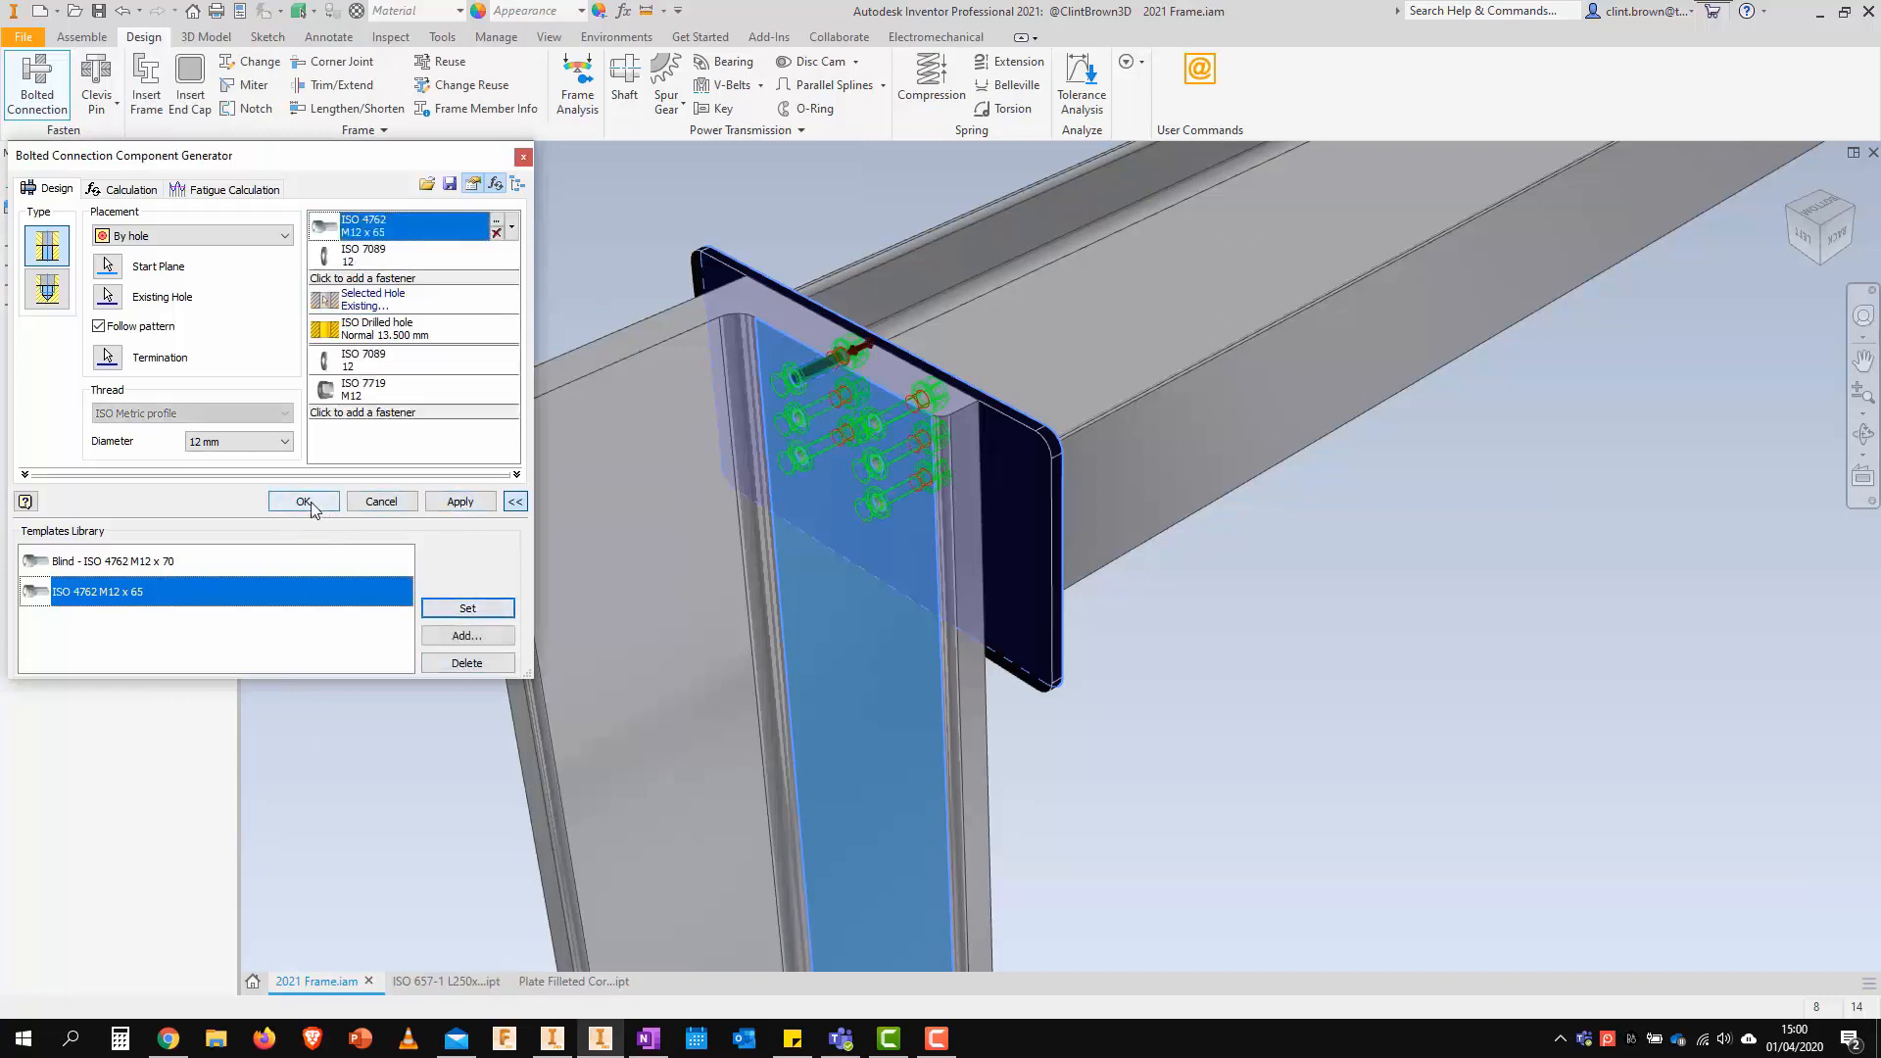
left_click(304, 502)
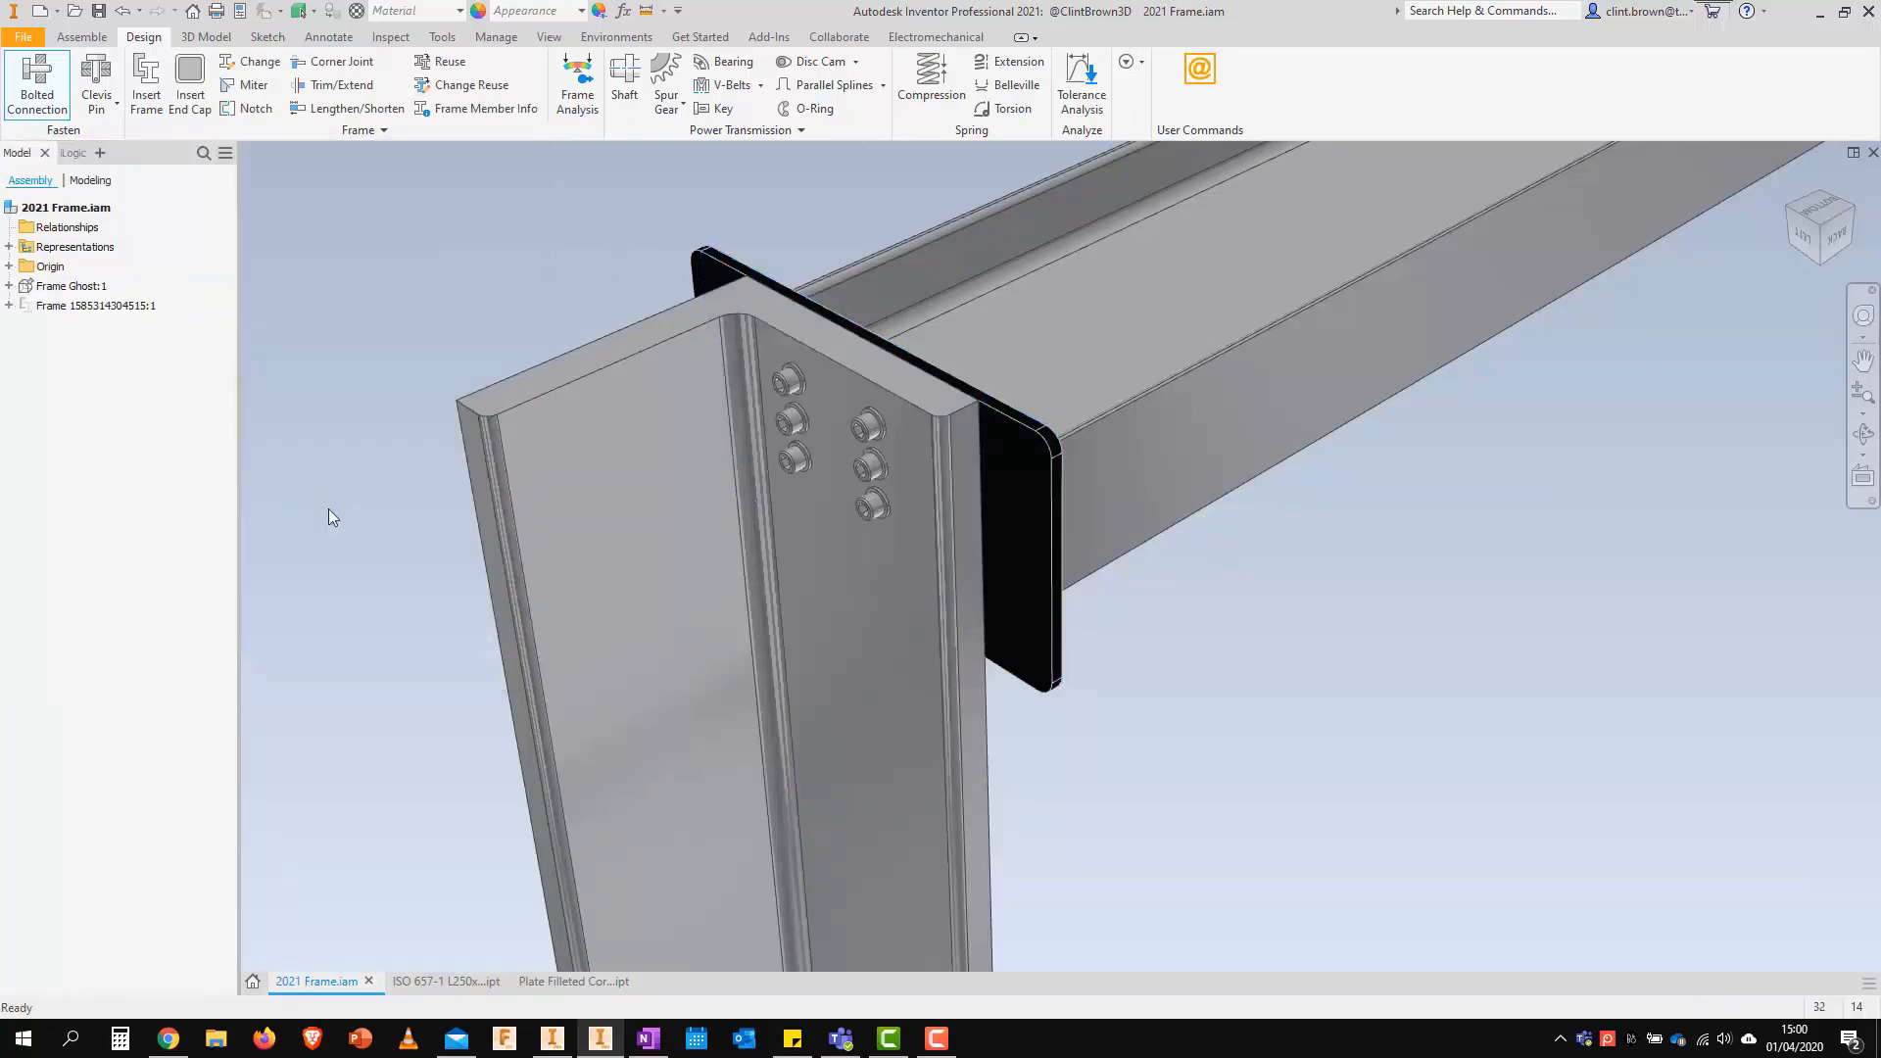
left_click(570, 980)
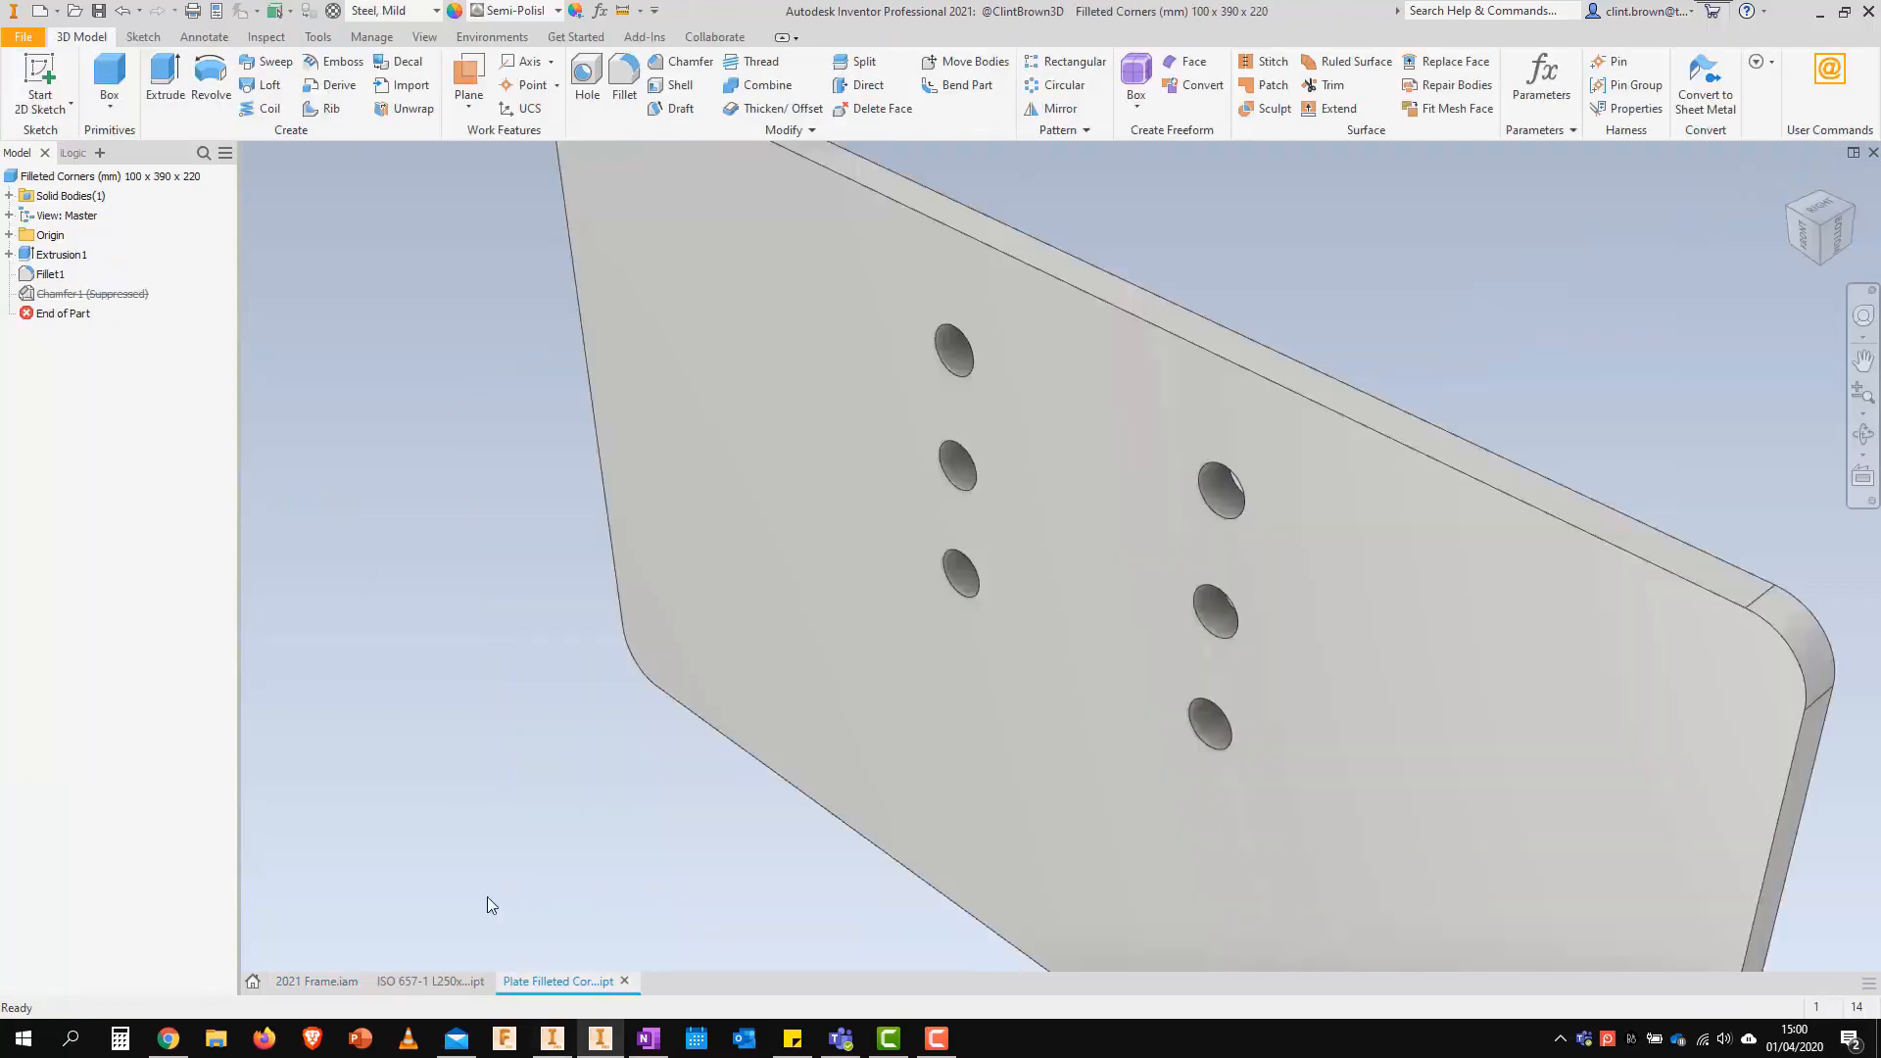
left_click(315, 977)
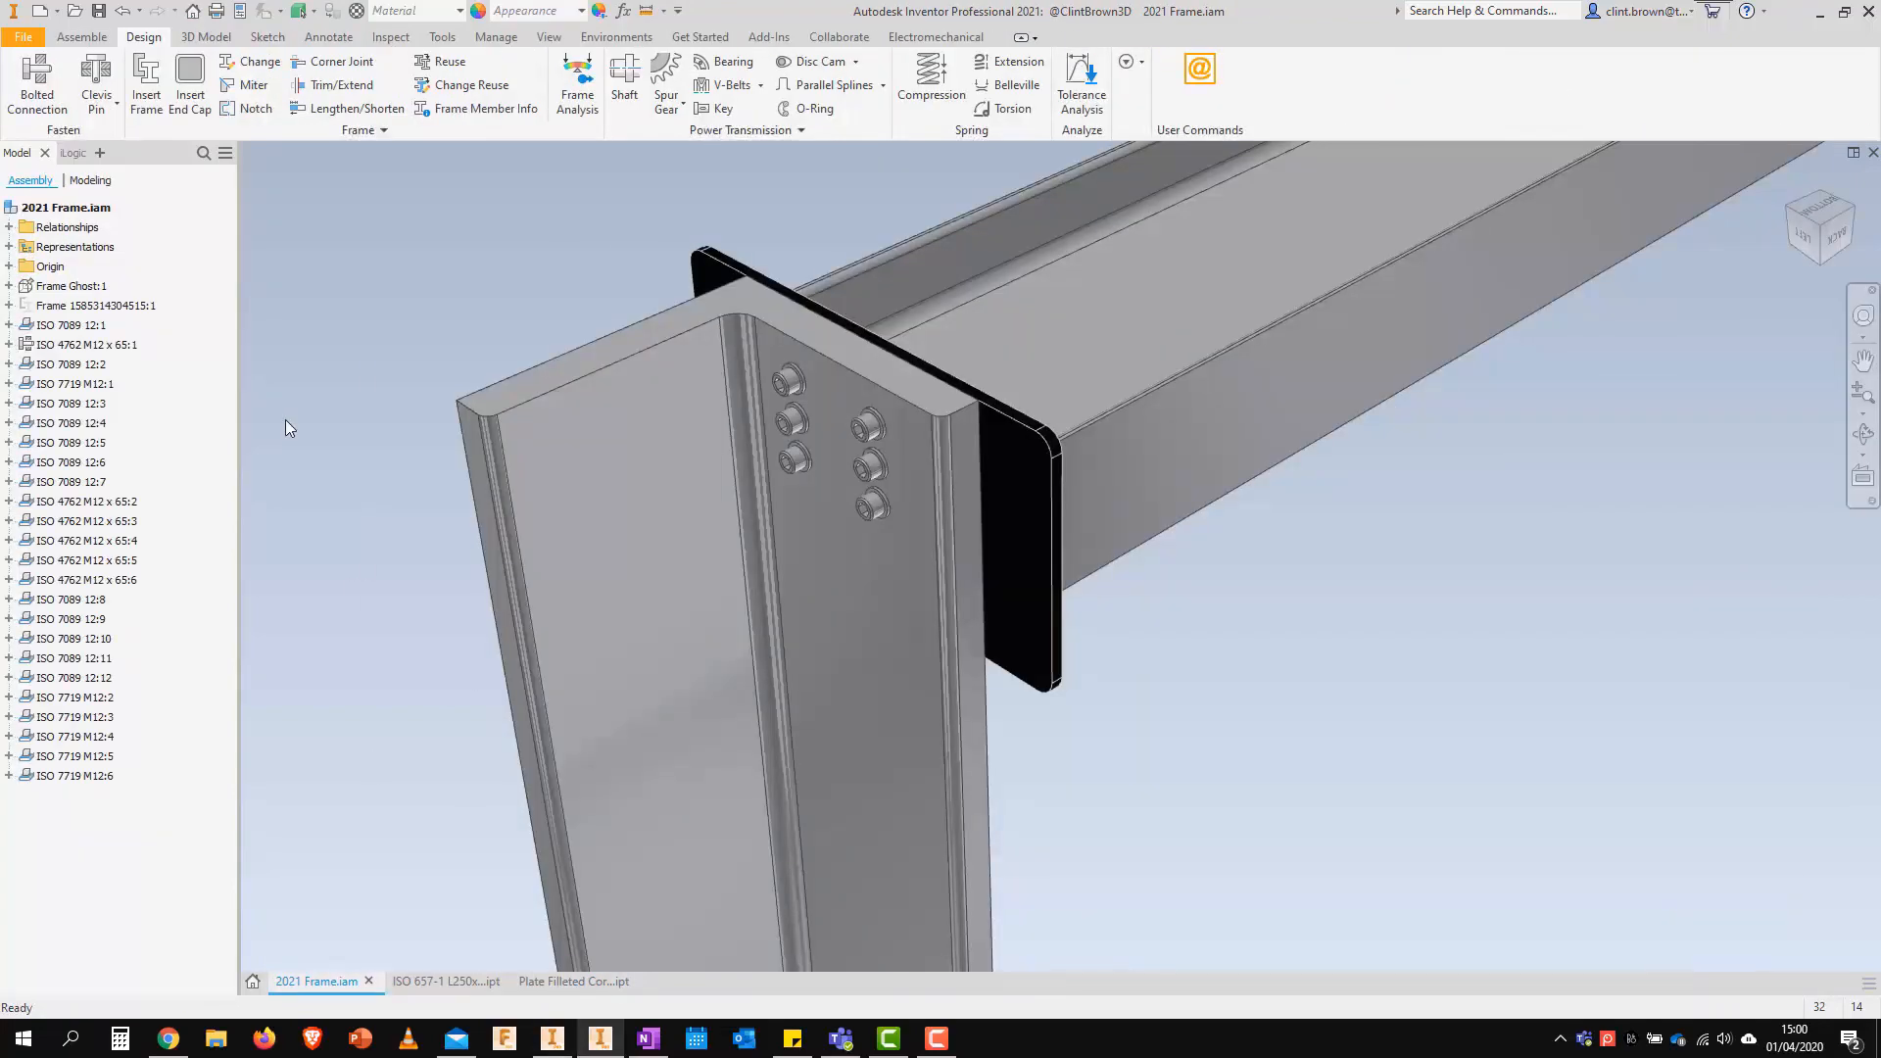